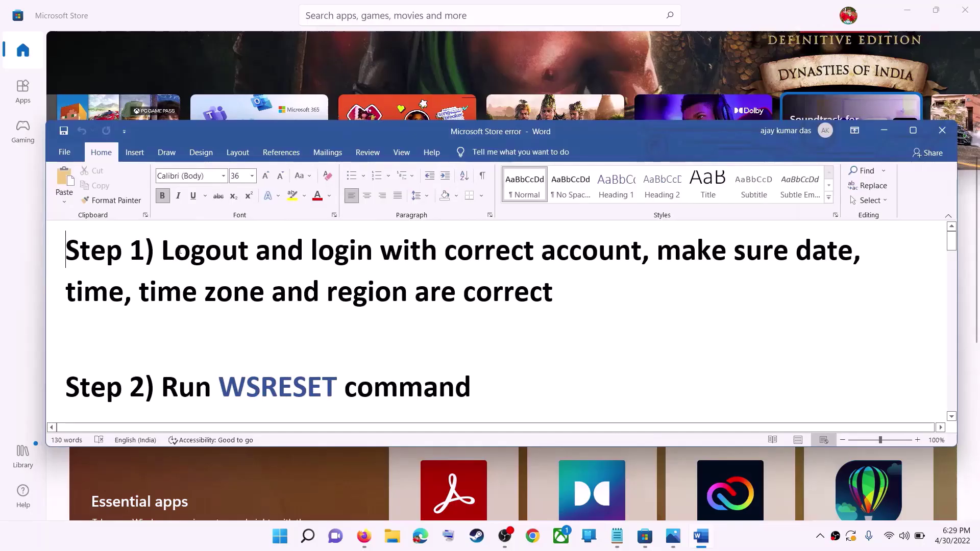
- Sign out of the current Microsoft Store account and start signing back in
{"action": "left_click_drag", "start_coordinate": [162, 250], "coordinate": [640, 253]}
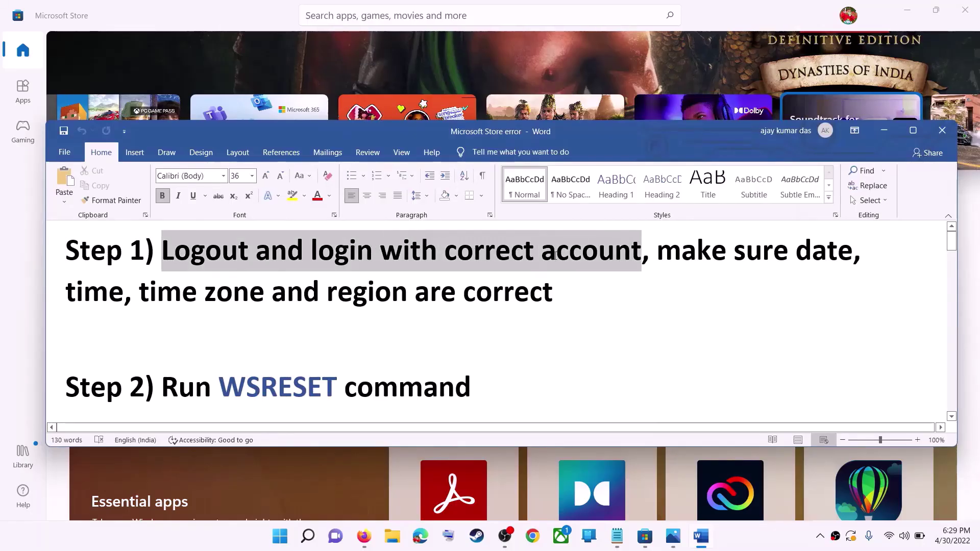
{"action": "left_click", "coordinate": [885, 131]}
{"action": "scroll", "coordinate": [718, 313], "scroll_direction": "up", "scroll_amount": 5}
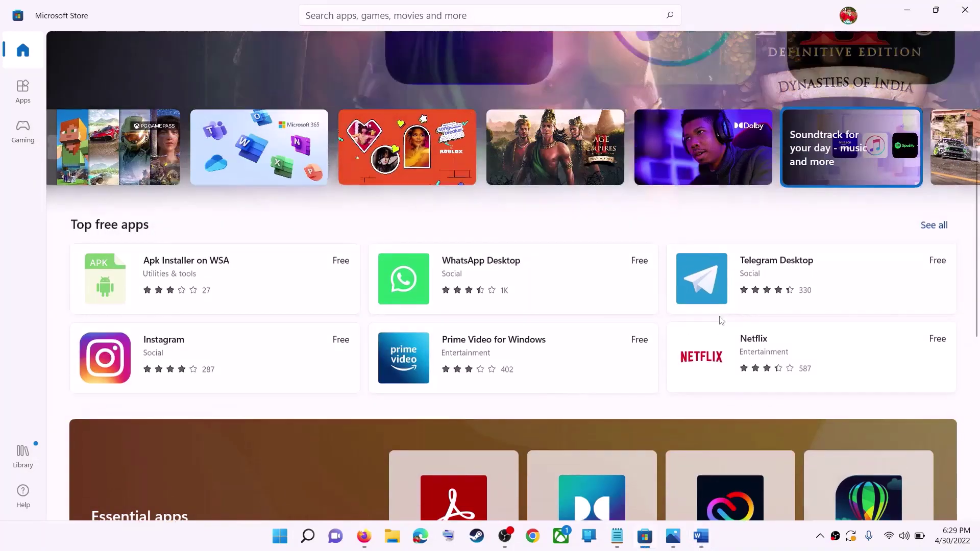
{"action": "scroll", "coordinate": [717, 312], "scroll_direction": "down", "scroll_amount": 1}
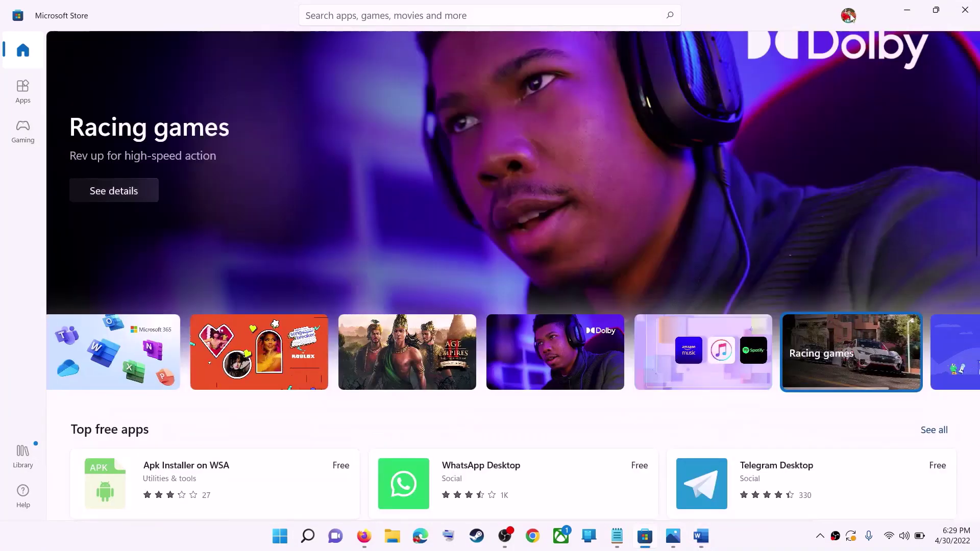
{"action": "left_click", "coordinate": [848, 17]}
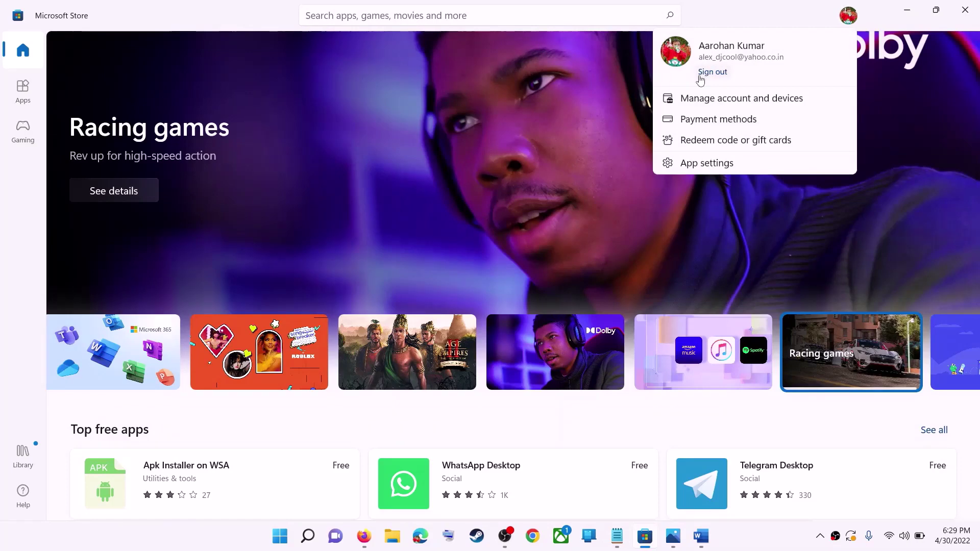
{"action": "left_click", "coordinate": [699, 75]}
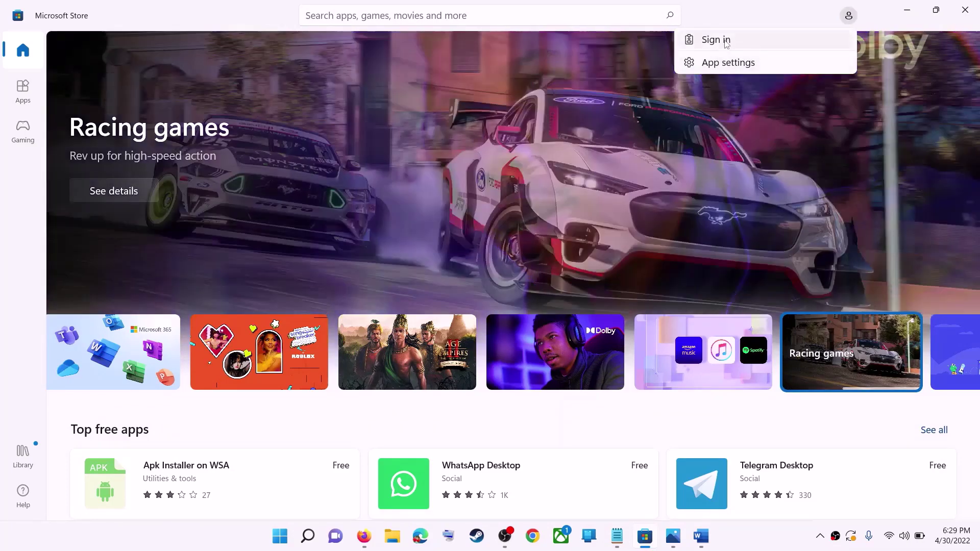
{"action": "left_click", "coordinate": [726, 43]}
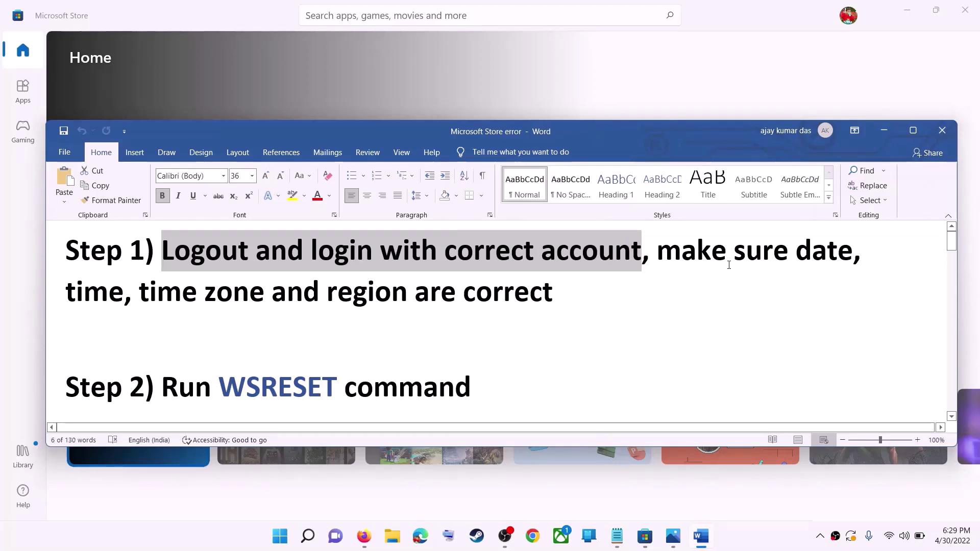
- Open the Windows date and time settings and select the time zone (UTC+05:30) Chennai, Kolkata, Mumbai, New Delhi
{"action": "left_click_drag", "start_coordinate": [729, 264], "coordinate": [497, 284]}
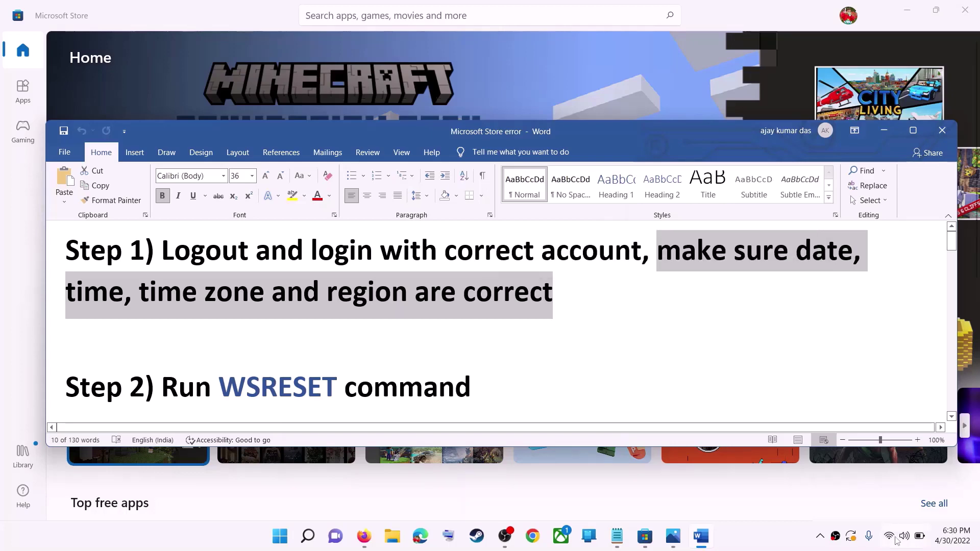
{"action": "right_click", "coordinate": [952, 536]}
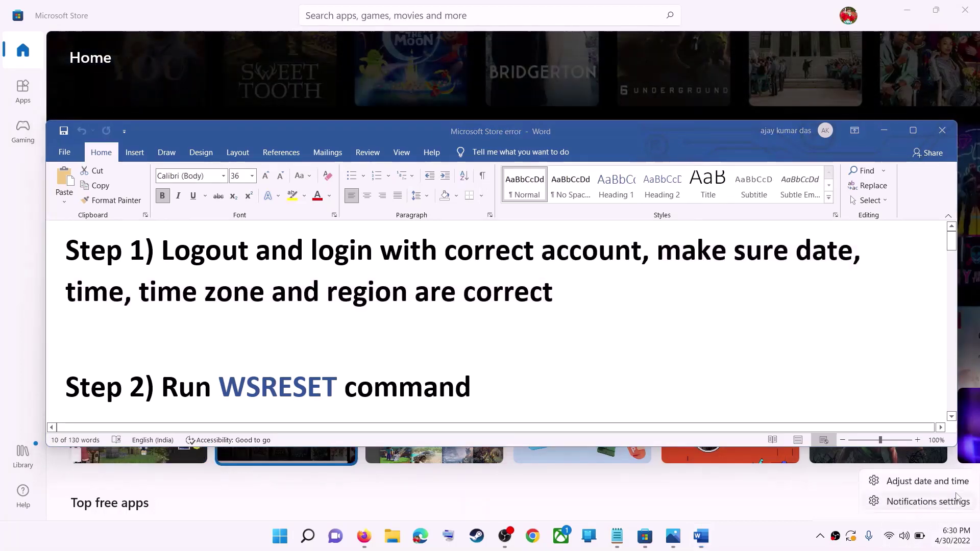
{"action": "left_click", "coordinate": [921, 481]}
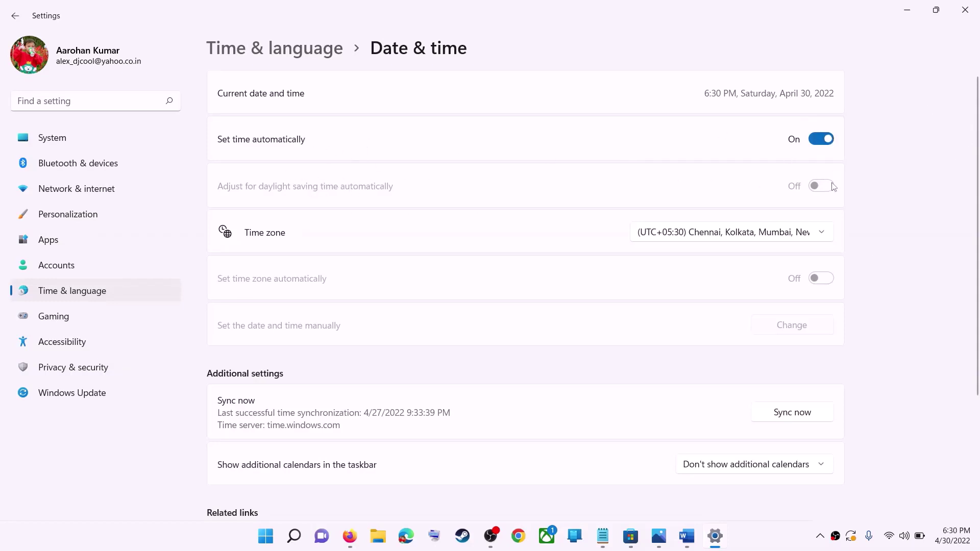
{"action": "left_click", "coordinate": [721, 238]}
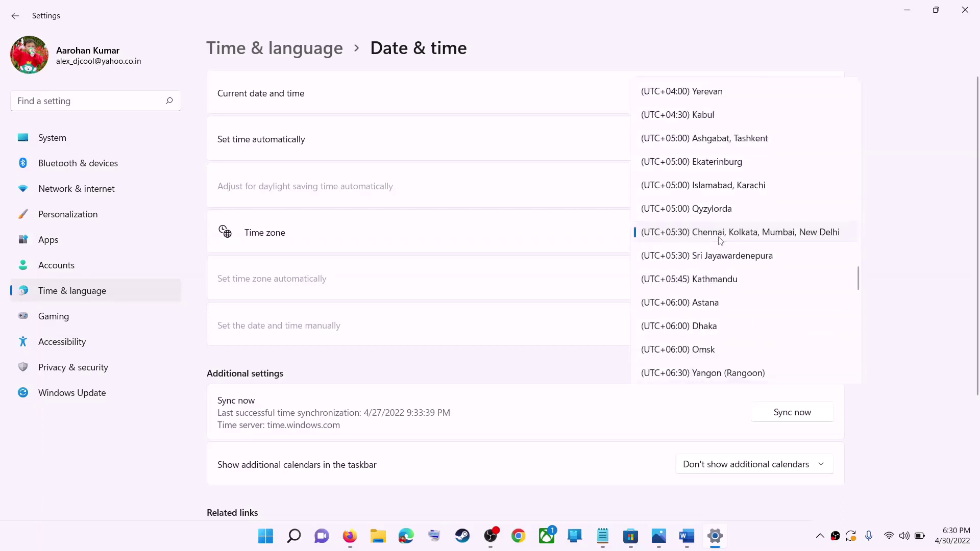
{"action": "left_click", "coordinate": [747, 233]}
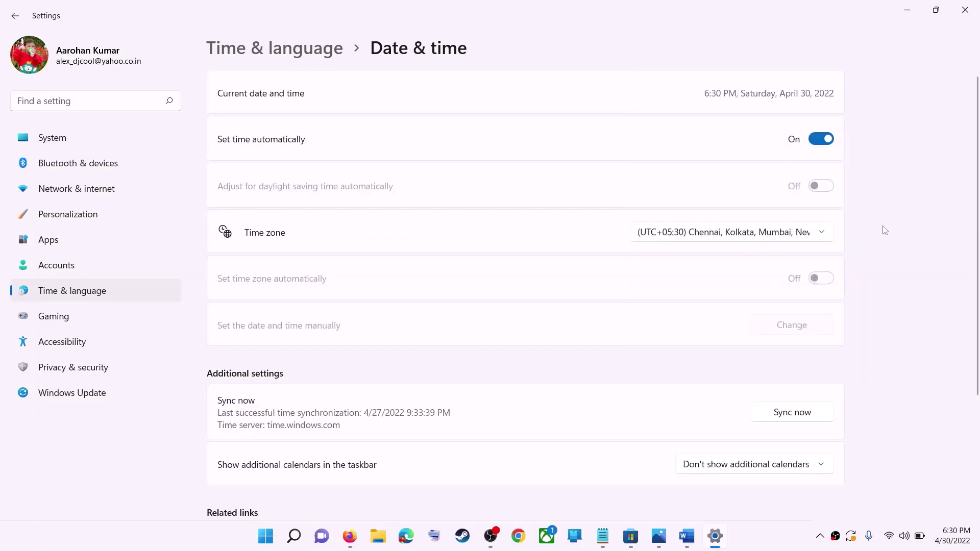
{"action": "scroll", "coordinate": [880, 284], "scroll_direction": "down", "scroll_amount": 3}
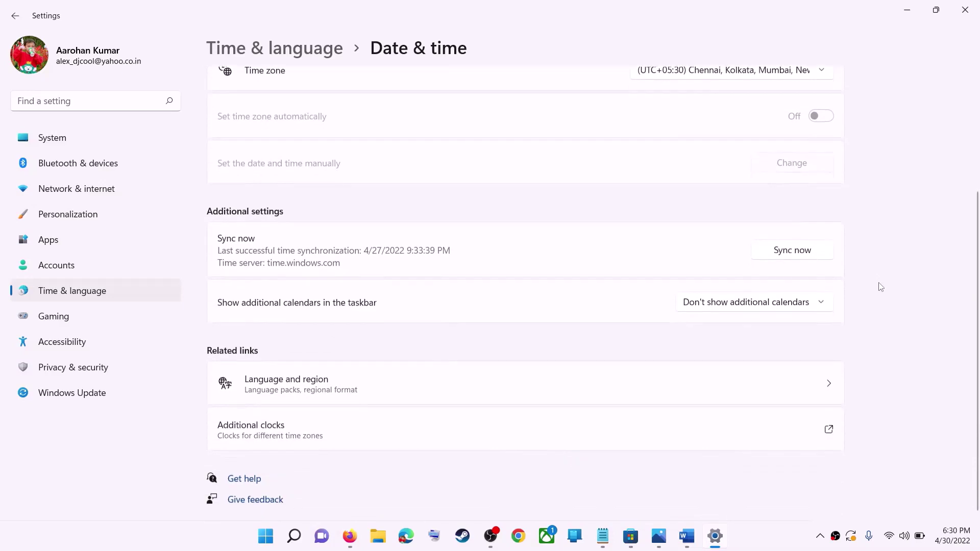
{"action": "scroll", "coordinate": [730, 341], "scroll_direction": "up", "scroll_amount": 3}
{"action": "scroll", "coordinate": [728, 344], "scroll_direction": "down", "scroll_amount": 3}
{"action": "scroll", "coordinate": [565, 312], "scroll_direction": "up", "scroll_amount": 3}
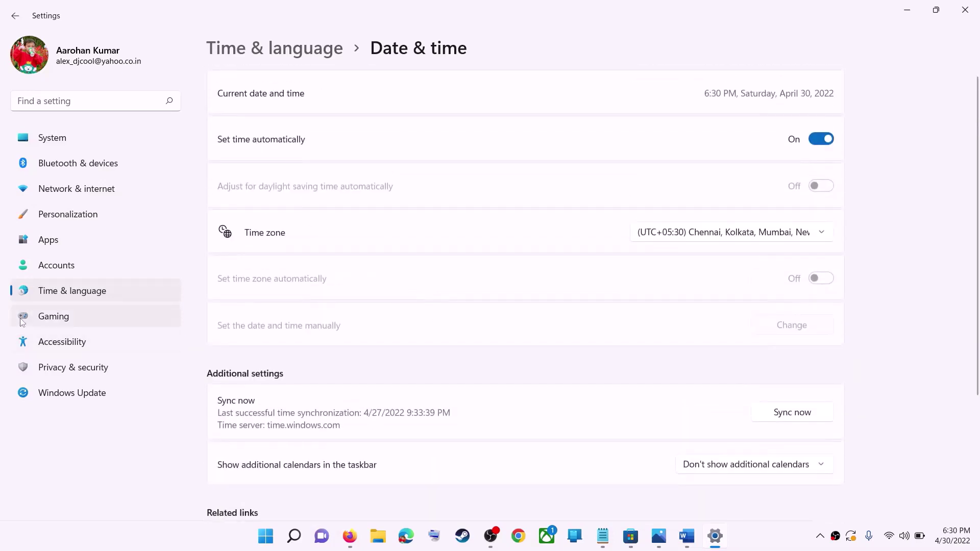
- Check the country or region choice in the Language & region settings
{"action": "left_click", "coordinate": [66, 296]}
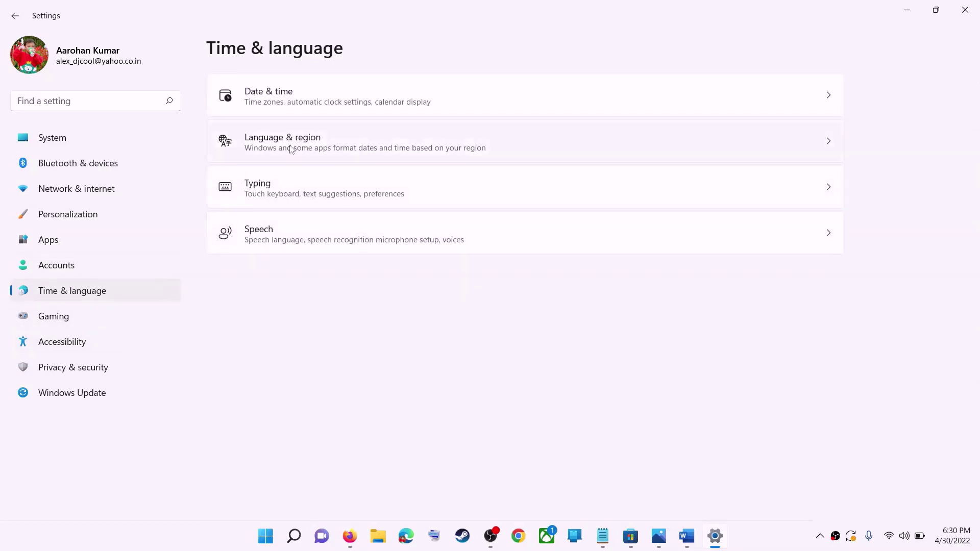
{"action": "left_click", "coordinate": [741, 152]}
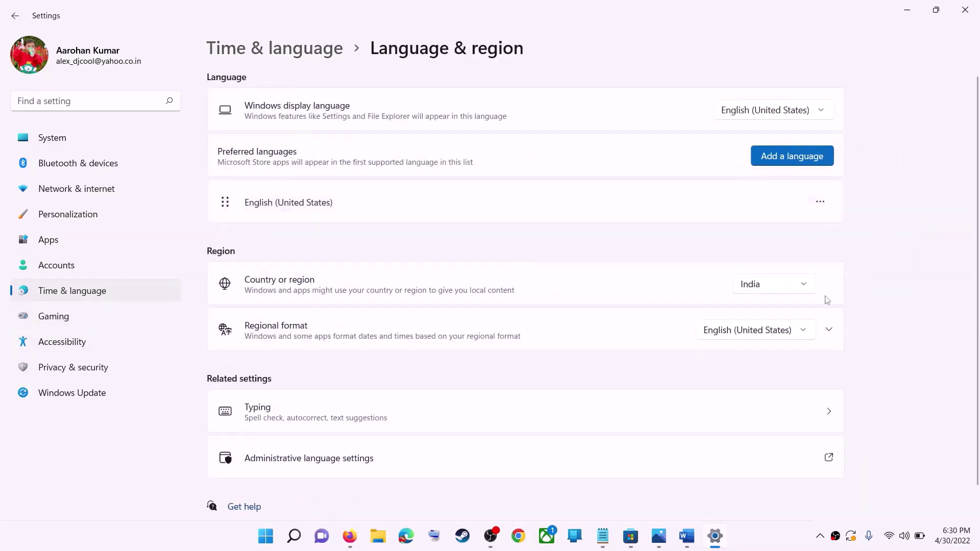
{"action": "left_click", "coordinate": [780, 290]}
{"action": "left_click", "coordinate": [953, 278]}
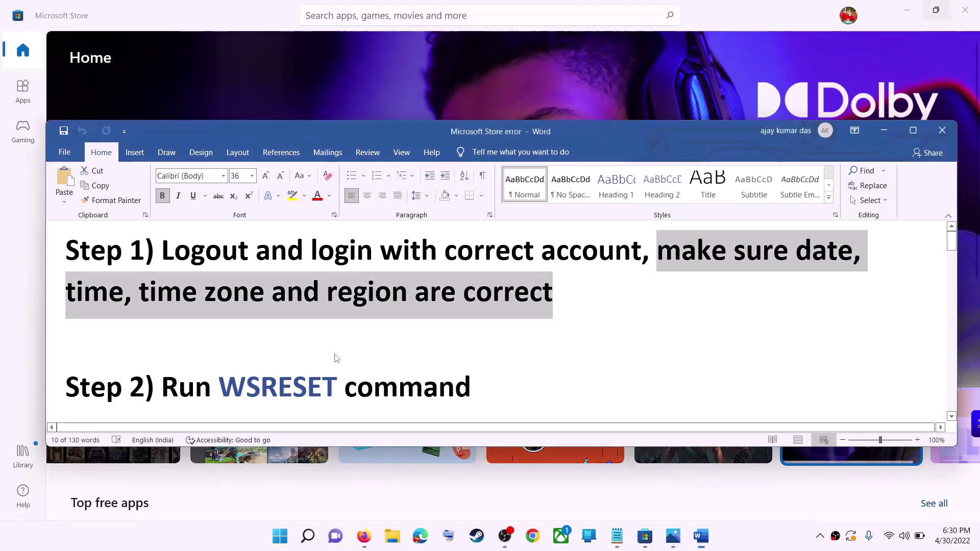
- Copy WSRESET from the Word notes, run it through Windows search, and maximize the reopened Microsoft Store
{"action": "scroll", "coordinate": [335, 354], "scroll_direction": "down", "scroll_amount": 1}
{"action": "double_click", "coordinate": [303, 359]}
{"action": "key", "text": "ctrl+c"}
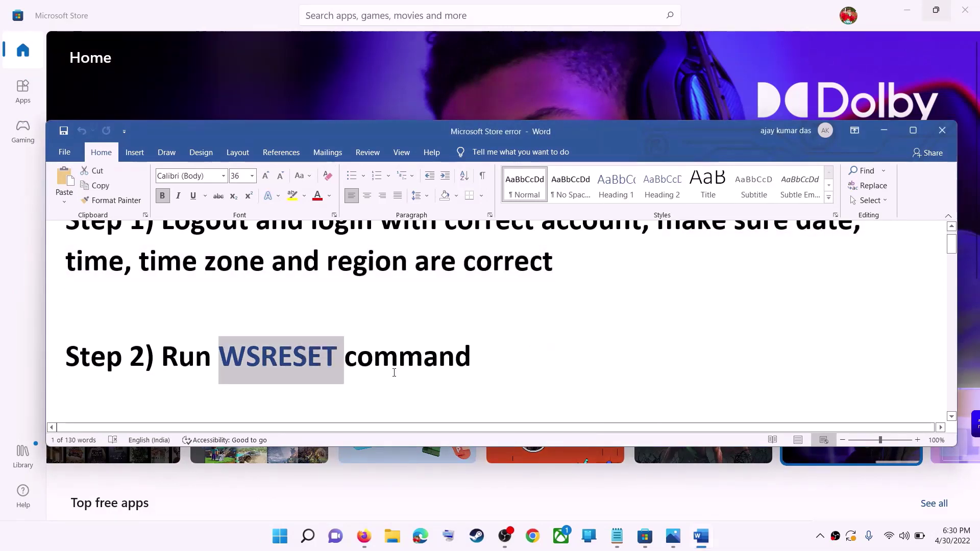
{"action": "left_click", "coordinate": [291, 539]}
{"action": "key", "text": "ctrl+v"}
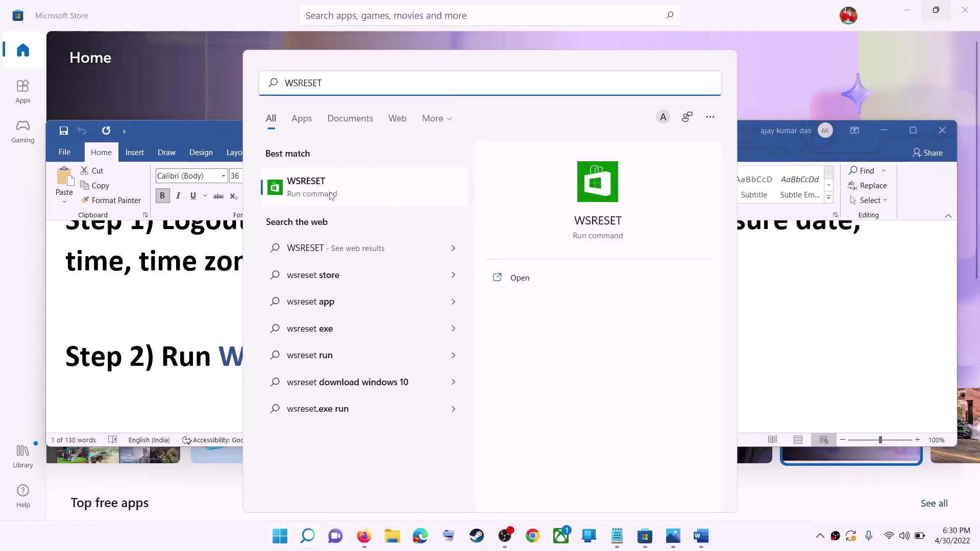
{"action": "left_click", "coordinate": [330, 189]}
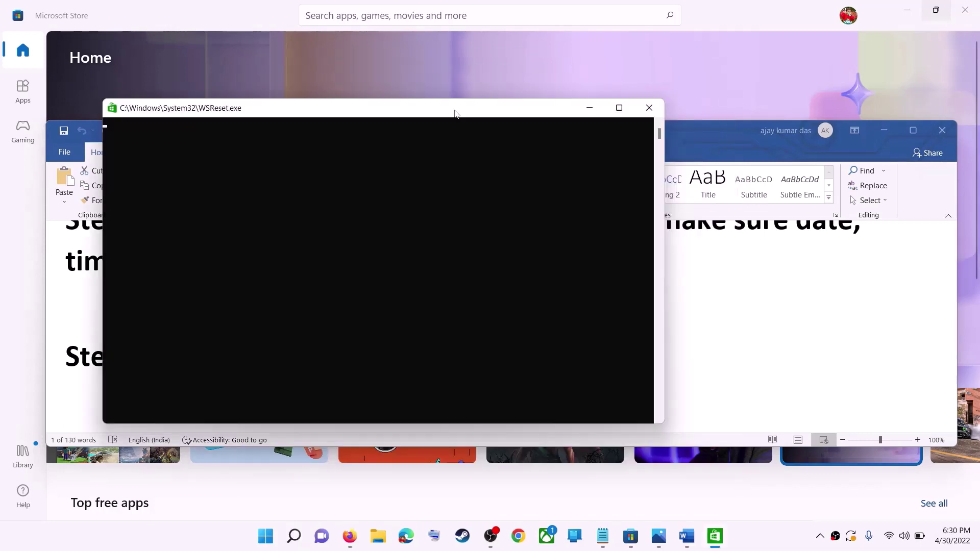
{"action": "left_click_drag", "start_coordinate": [456, 113], "coordinate": [518, 122]}
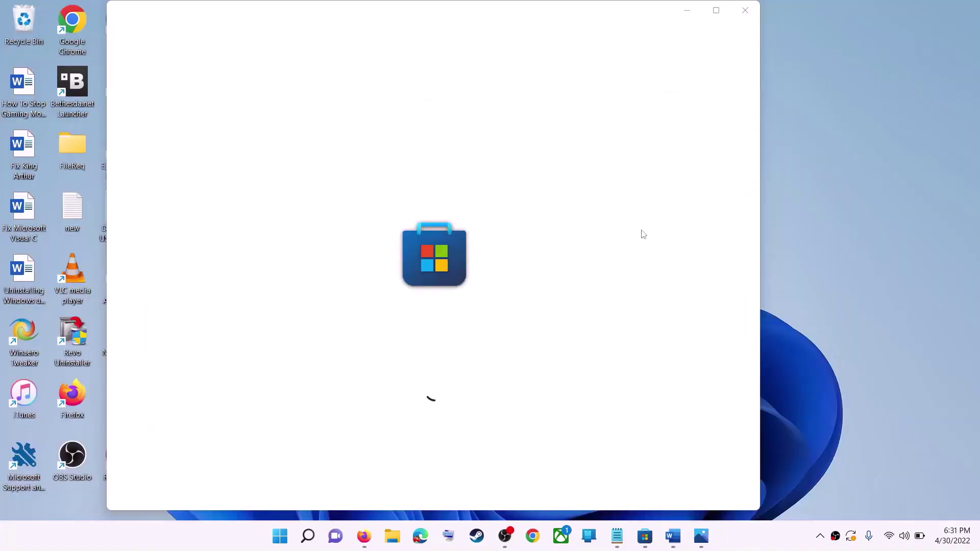
{"action": "left_click", "coordinate": [717, 11]}
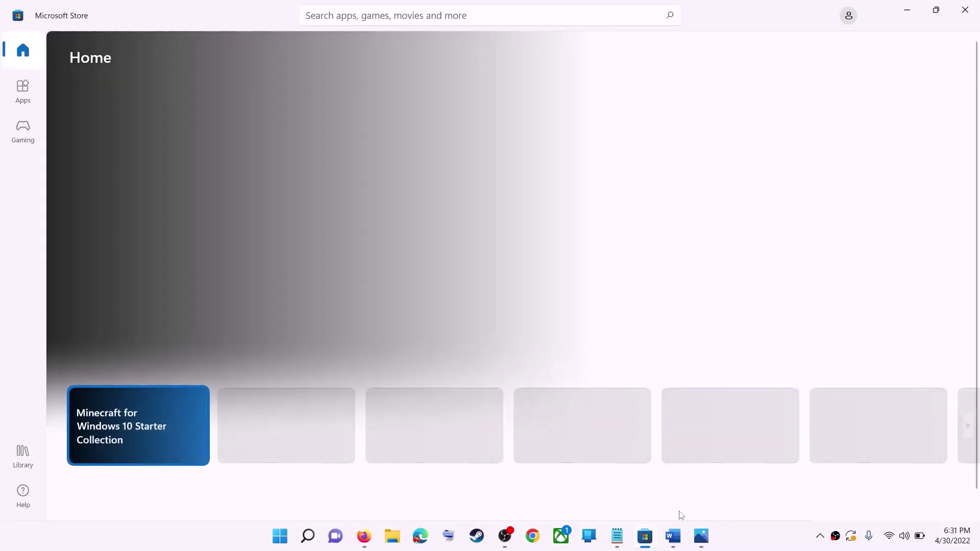
- Consult Step 3 in the Word notes, search Windows for "store", and open Microsoft Store's app settings
{"action": "left_click", "coordinate": [674, 536]}
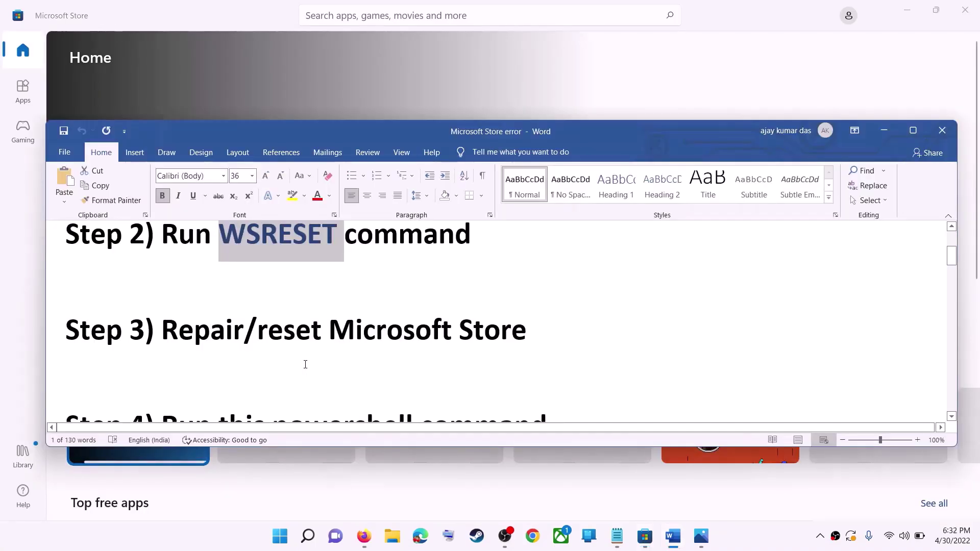
{"action": "left_click_drag", "start_coordinate": [258, 331], "coordinate": [530, 332]}
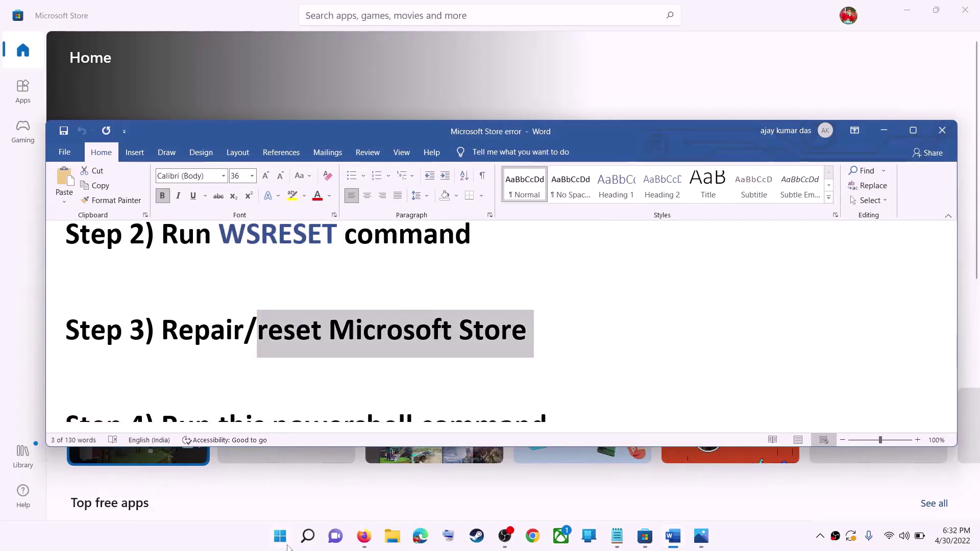
{"action": "left_click", "coordinate": [281, 538]}
{"action": "type", "text": "store"}
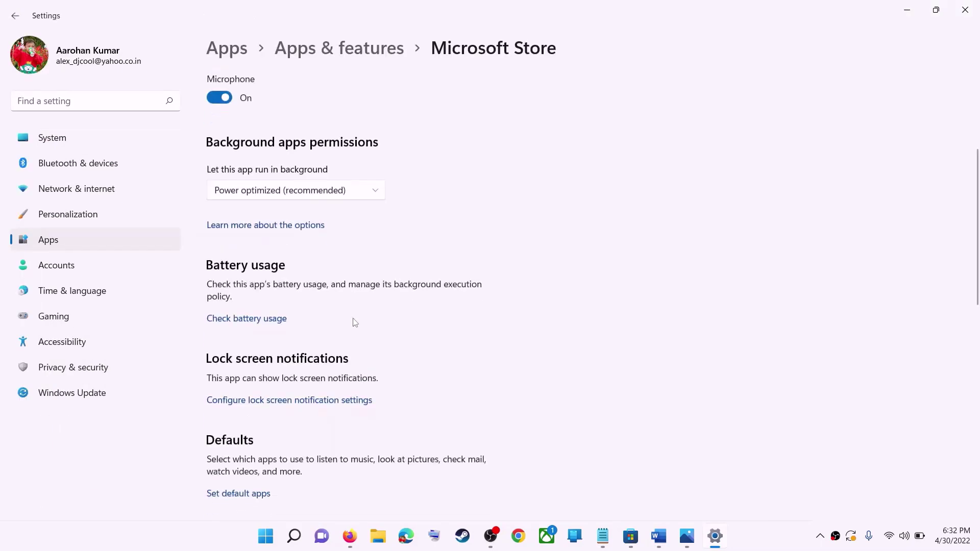
- Repair the Microsoft Store app and reset it, confirming deletion of its data
{"action": "scroll", "coordinate": [354, 322], "scroll_direction": "down", "scroll_amount": 5}
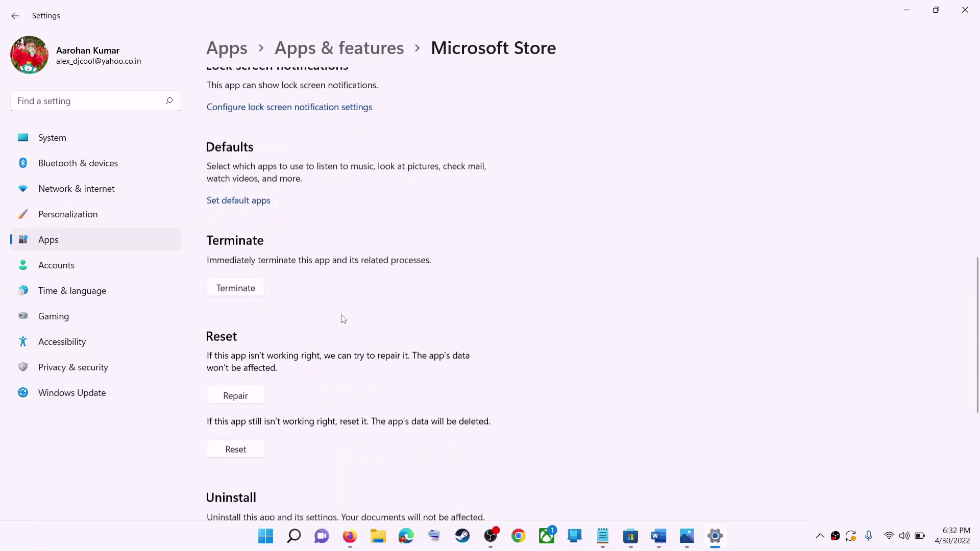
{"action": "scroll", "coordinate": [343, 319], "scroll_direction": "down", "scroll_amount": 3}
{"action": "left_click", "coordinate": [235, 251]}
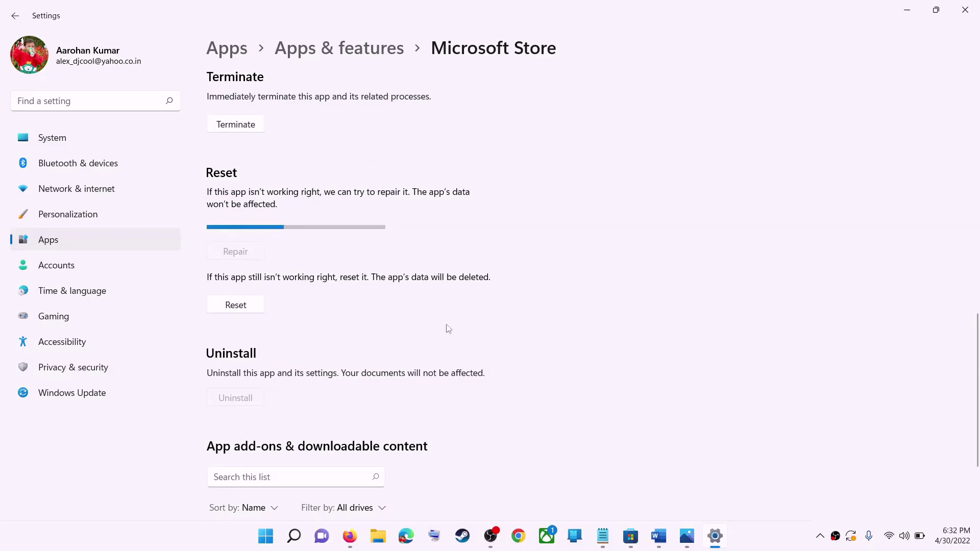
{"action": "left_click", "coordinate": [247, 311]}
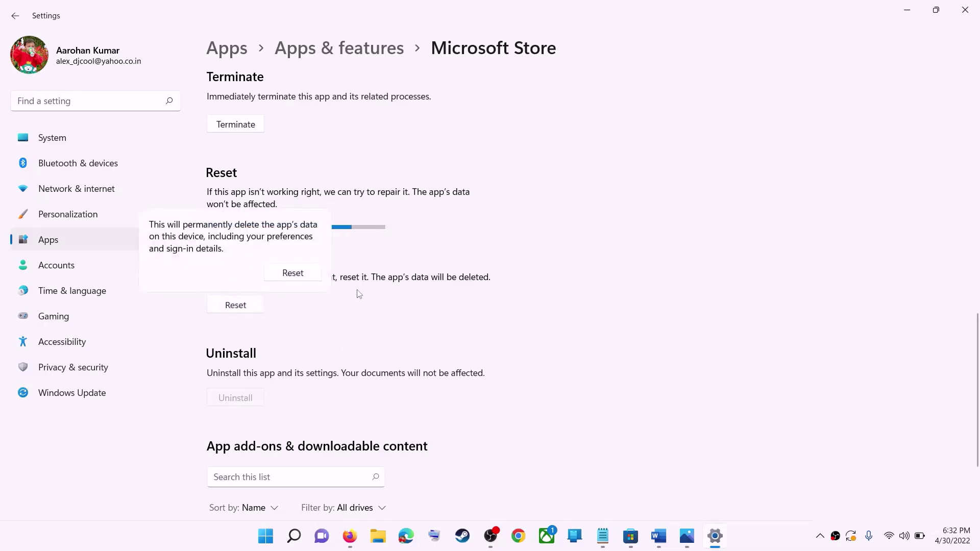
{"action": "left_click", "coordinate": [294, 274]}
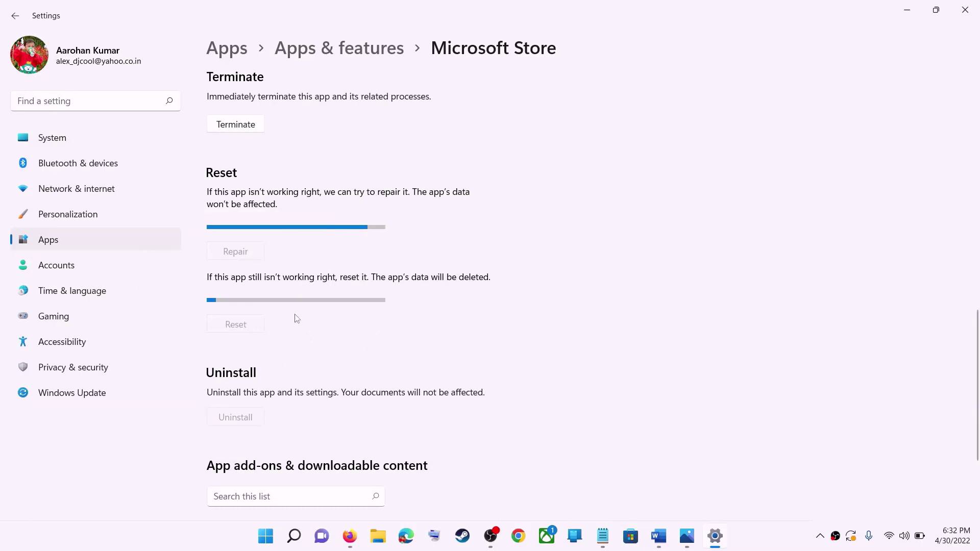
- Switch to the Word notes and copy the full Get-AppxPackage PowerShell command under Step 4
{"action": "left_click", "coordinate": [657, 540]}
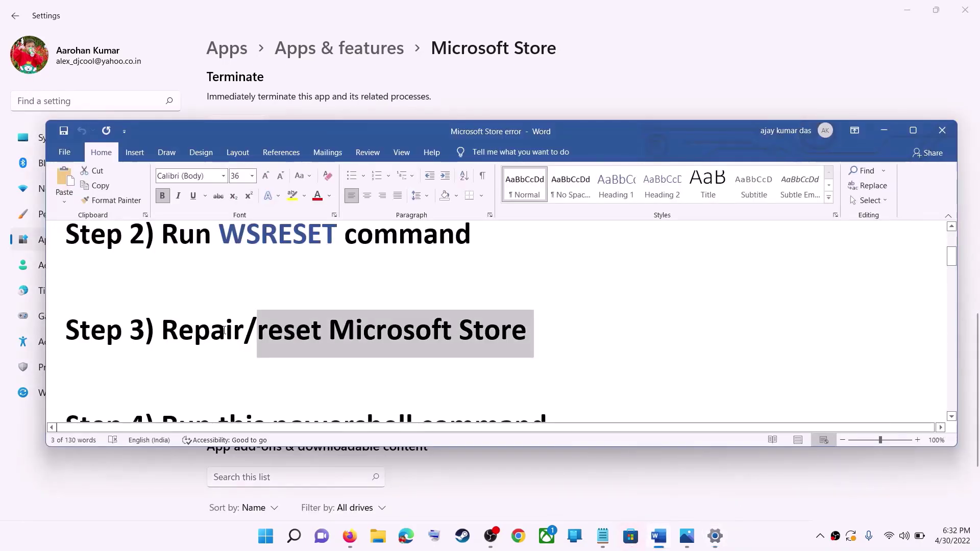
{"action": "scroll", "coordinate": [240, 335], "scroll_direction": "down", "scroll_amount": 1}
{"action": "scroll", "coordinate": [241, 335], "scroll_direction": "down", "scroll_amount": 2}
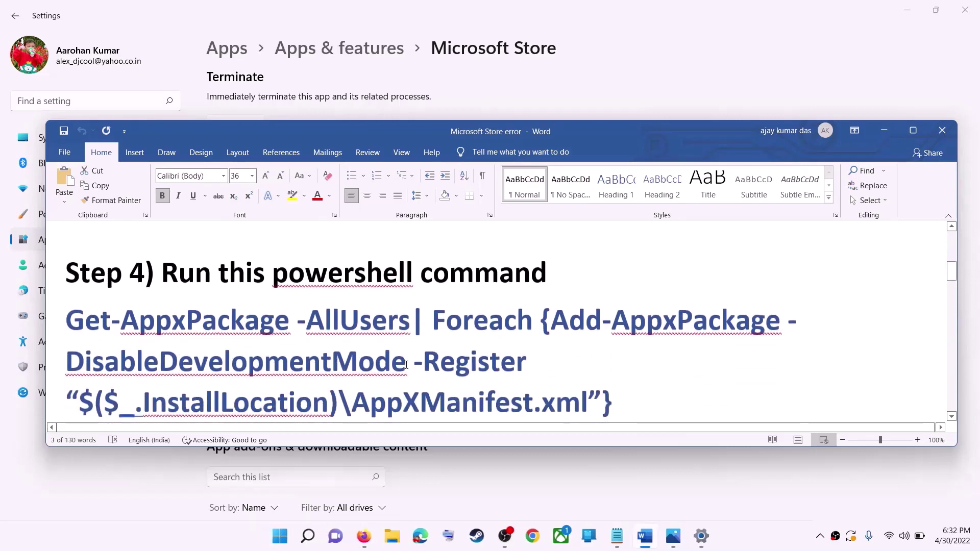
{"action": "left_click_drag", "start_coordinate": [627, 369], "coordinate": [65, 290]}
{"action": "right_click", "coordinate": [144, 308]}
{"action": "left_click", "coordinate": [168, 333]}
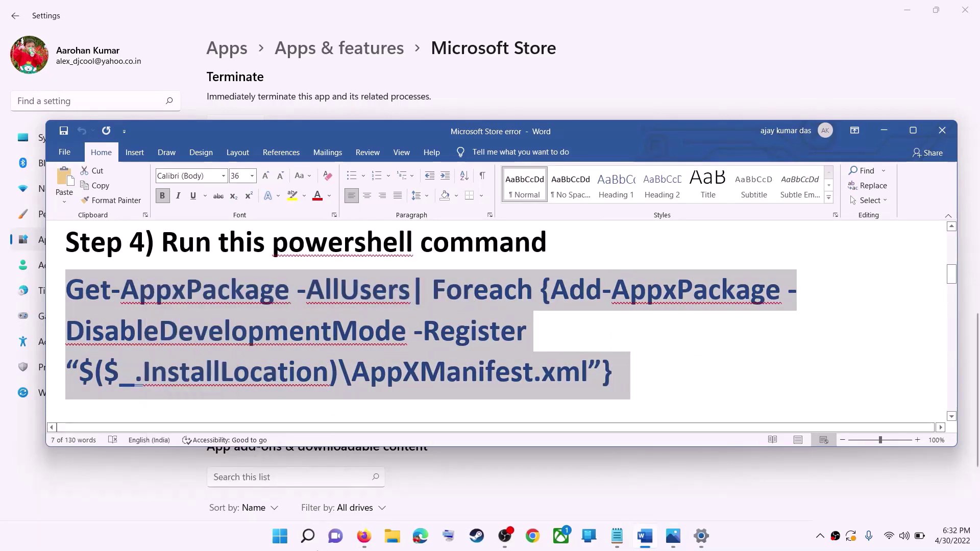
- Search Windows for "powershell" and launch Windows PowerShell as administrator
{"action": "left_click", "coordinate": [286, 545]}
{"action": "type", "text": "po"}
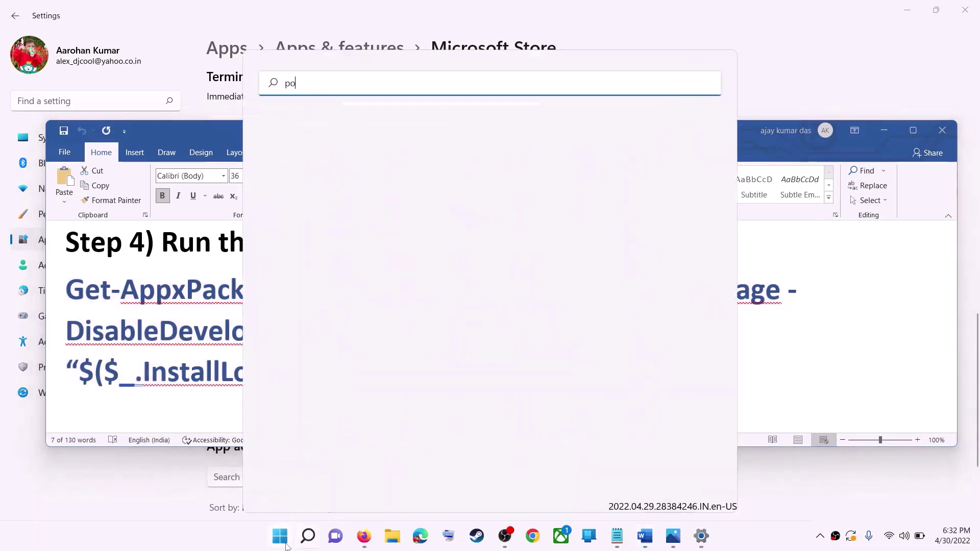
{"action": "type", "text": "wershell"}
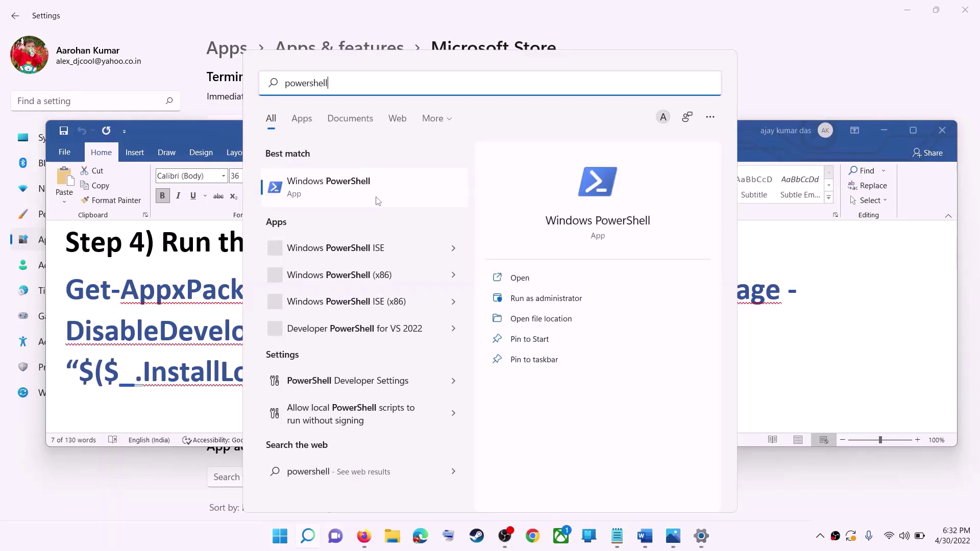
{"action": "right_click", "coordinate": [338, 192]}
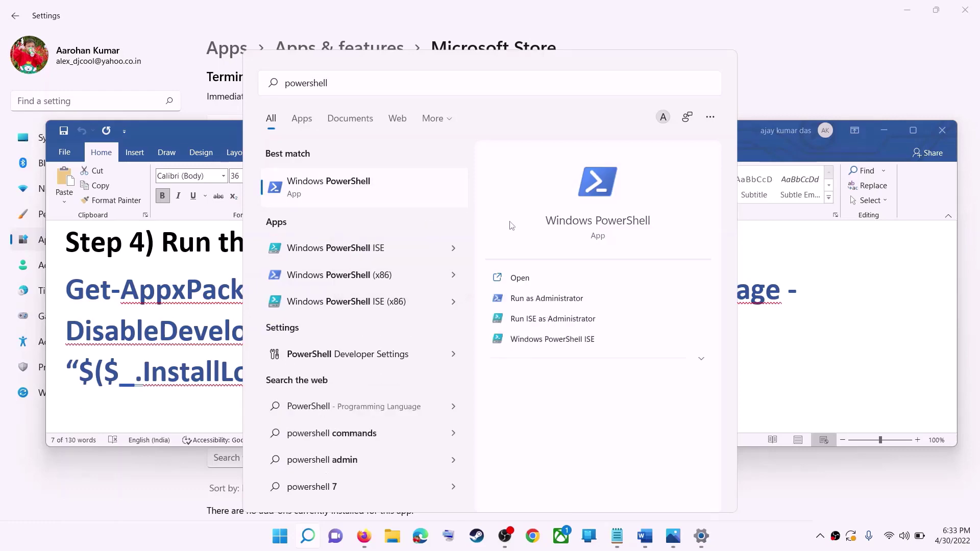
{"action": "right_click", "coordinate": [385, 195]}
{"action": "left_click", "coordinate": [421, 206]}
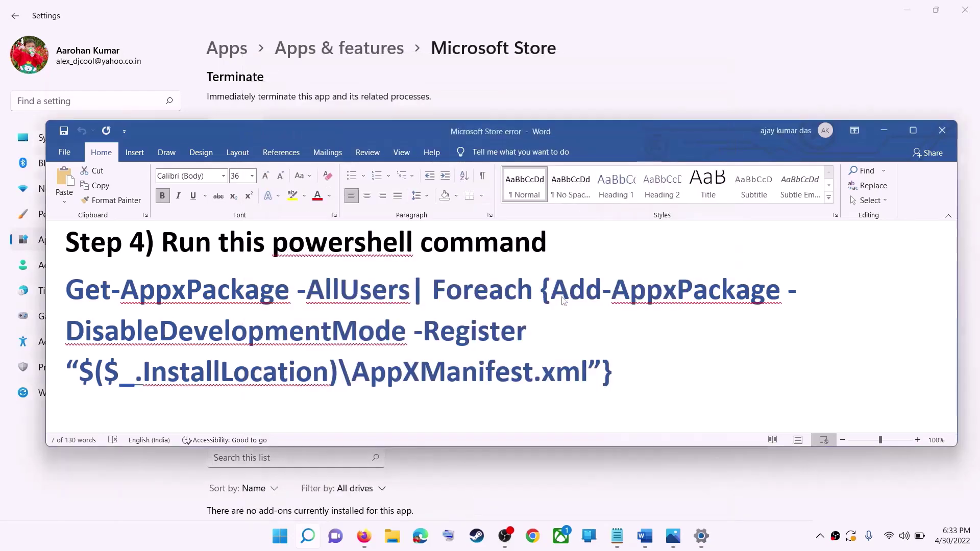
- Paste the copied Get-AppxPackage command into the administrator PowerShell window and run it
{"action": "left_click", "coordinate": [432, 364]}
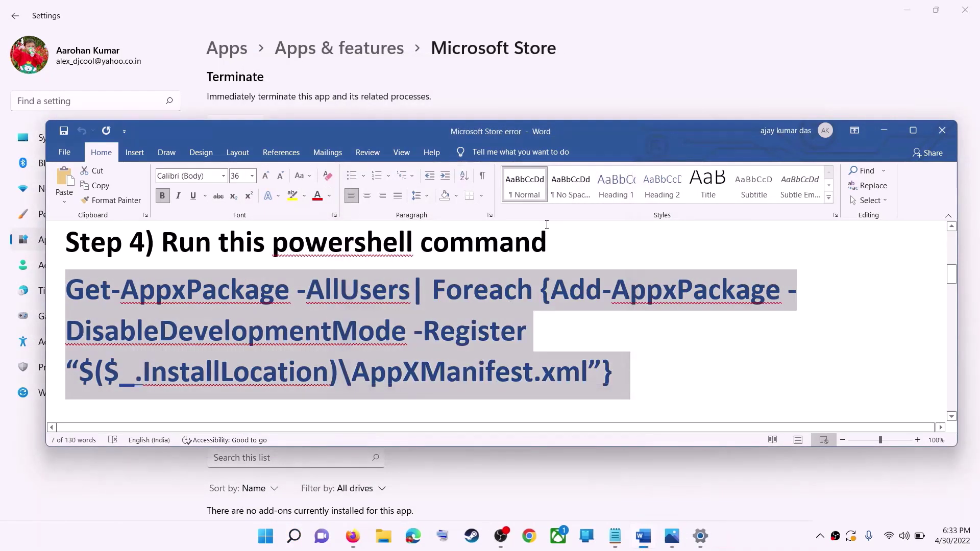
{"action": "key", "text": "ctrl+v"}
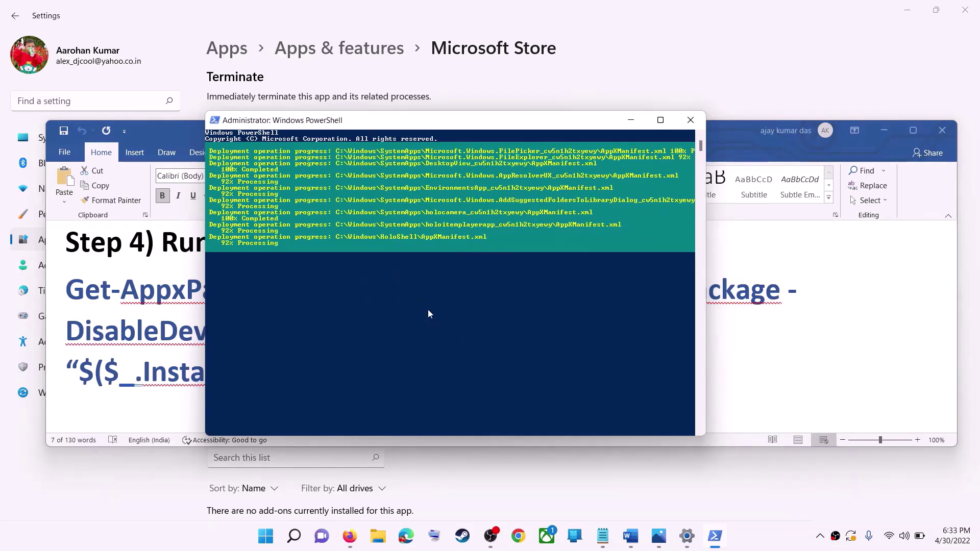
{"action": "left_click", "coordinate": [764, 539]}
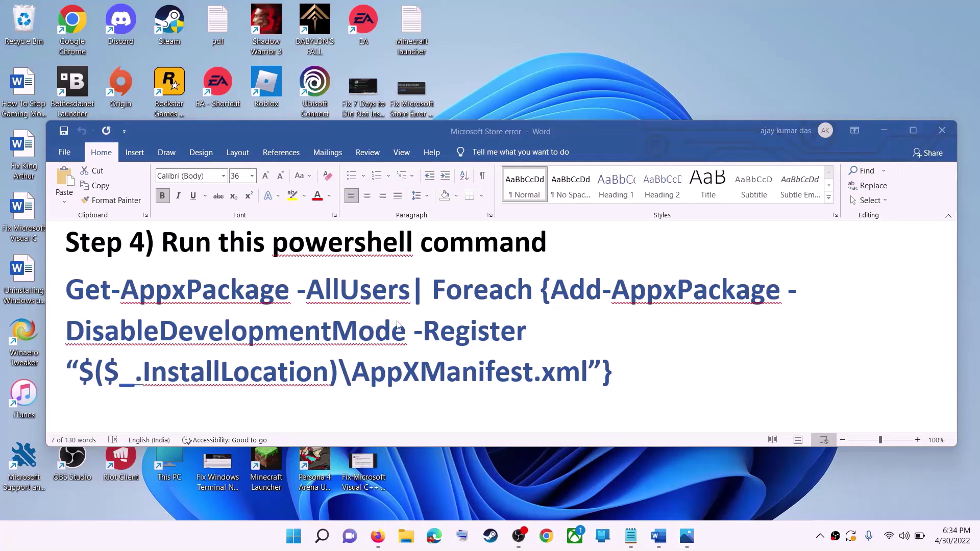
- Consult Step 5 in the Word notes for the Microsoft Store cache path, and open File Explorer
{"action": "triple_click", "coordinate": [398, 325]}
{"action": "scroll", "coordinate": [408, 331], "scroll_direction": "down", "scroll_amount": 5}
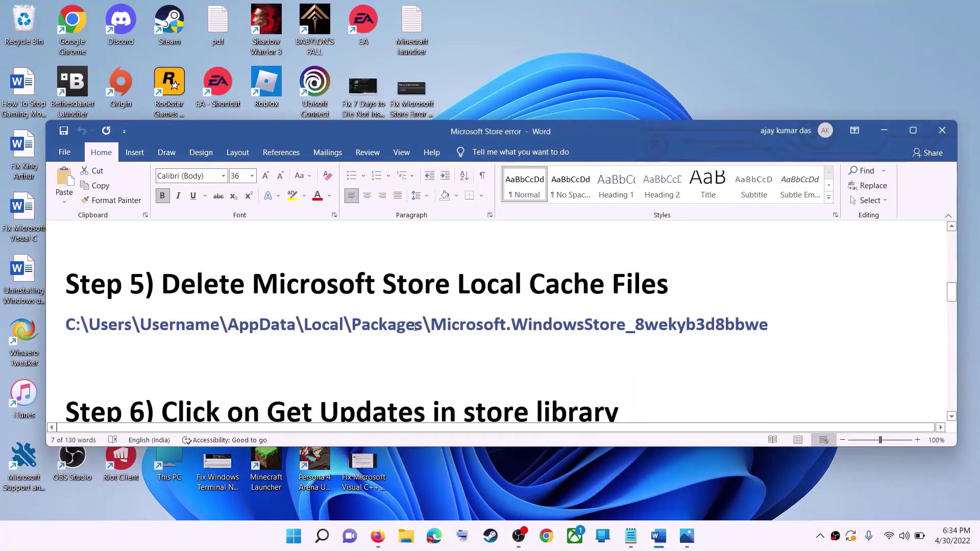
{"action": "scroll", "coordinate": [498, 337], "scroll_direction": "up", "scroll_amount": 1}
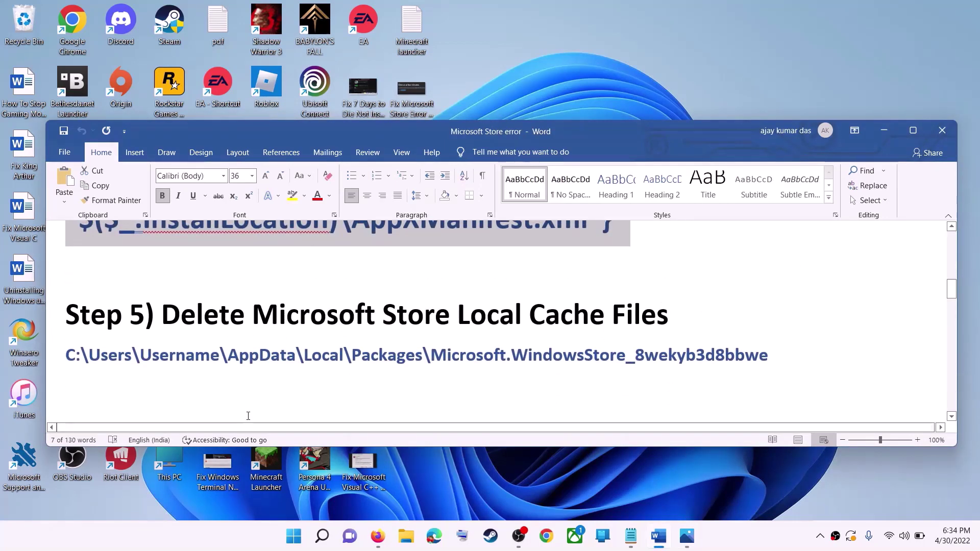
{"action": "left_click", "coordinate": [409, 294]}
{"action": "key", "text": "super+e"}
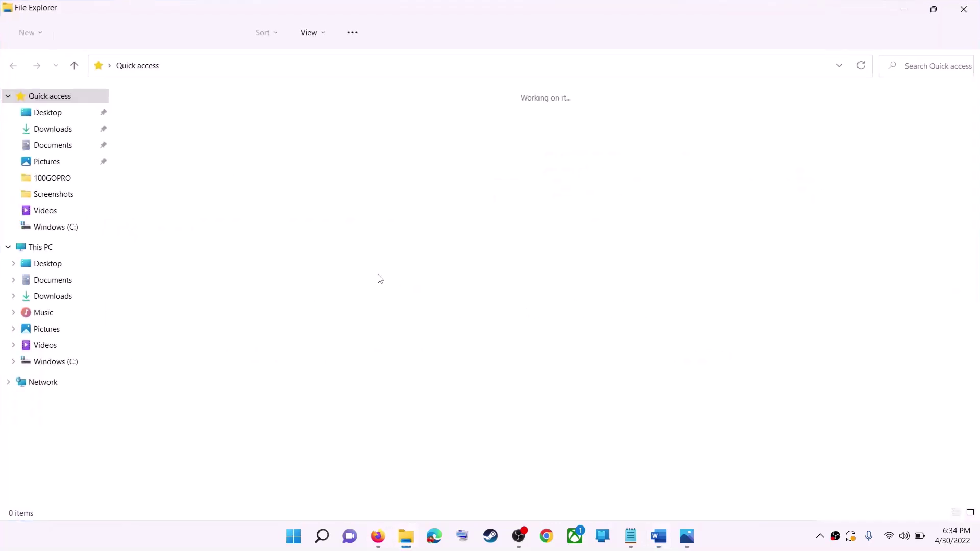
- Browse to the Users folder on the Windows (C:) drive and open the user's profile folder
{"action": "left_click", "coordinate": [39, 227]}
{"action": "left_click", "coordinate": [42, 246]}
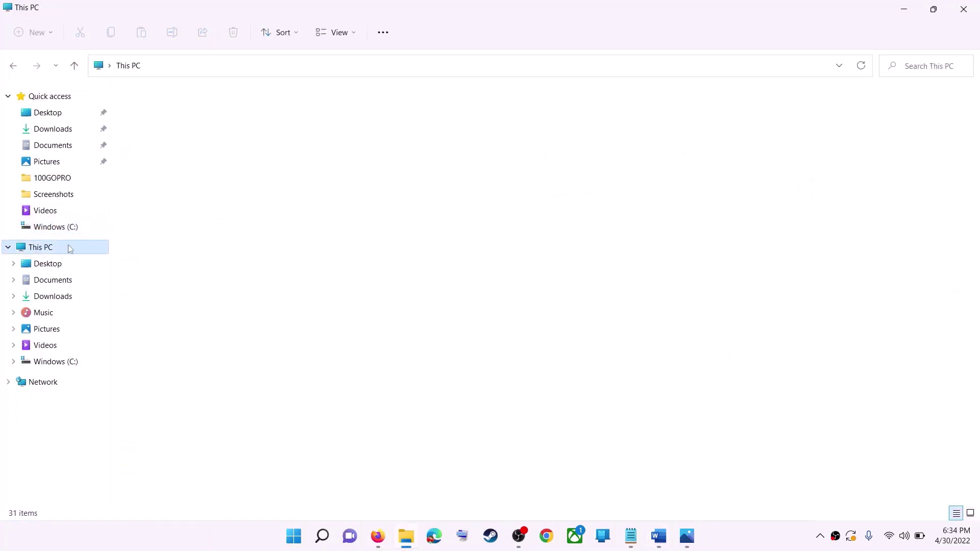
{"action": "left_click", "coordinate": [179, 214]}
{"action": "double_click", "coordinate": [237, 218]}
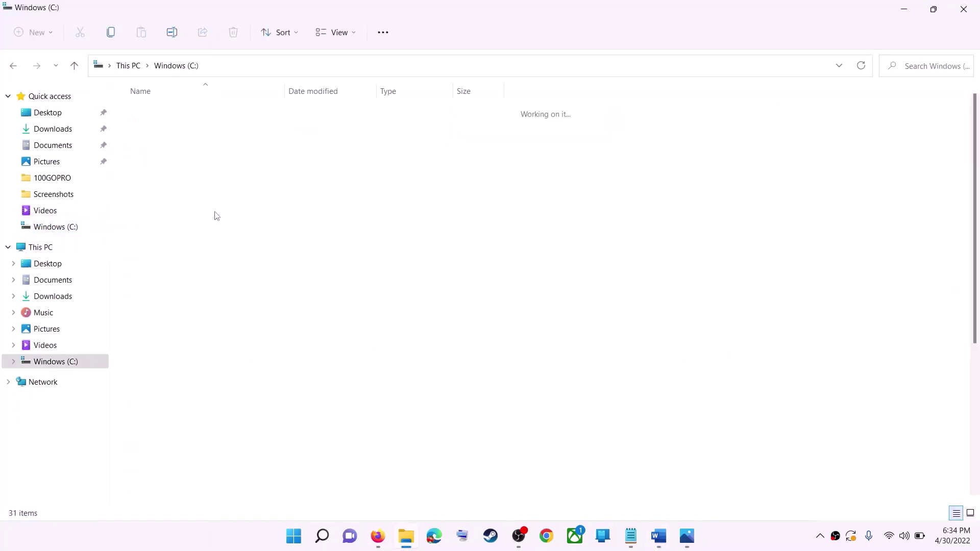
{"action": "scroll", "coordinate": [235, 407], "scroll_direction": "down", "scroll_amount": 4}
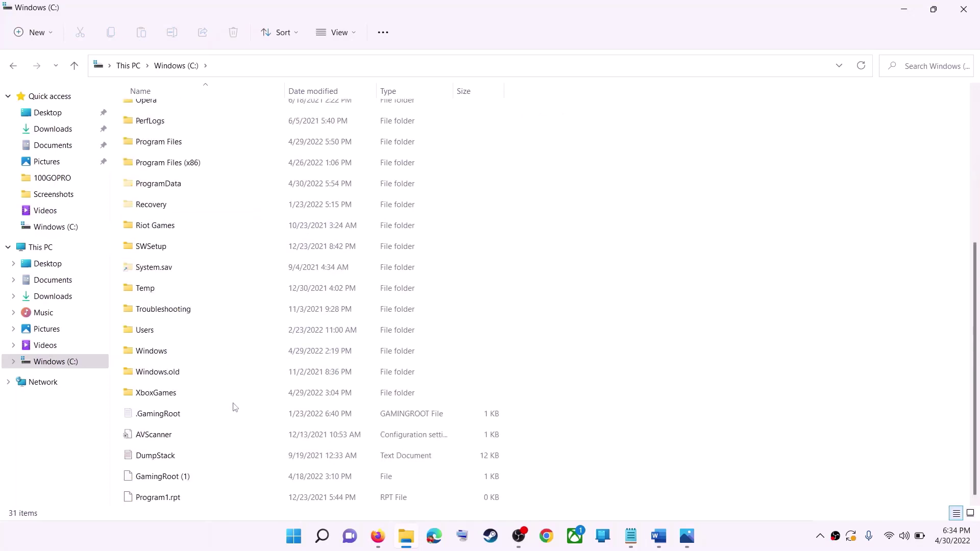
{"action": "left_click", "coordinate": [153, 332]}
{"action": "double_click", "coordinate": [170, 330]}
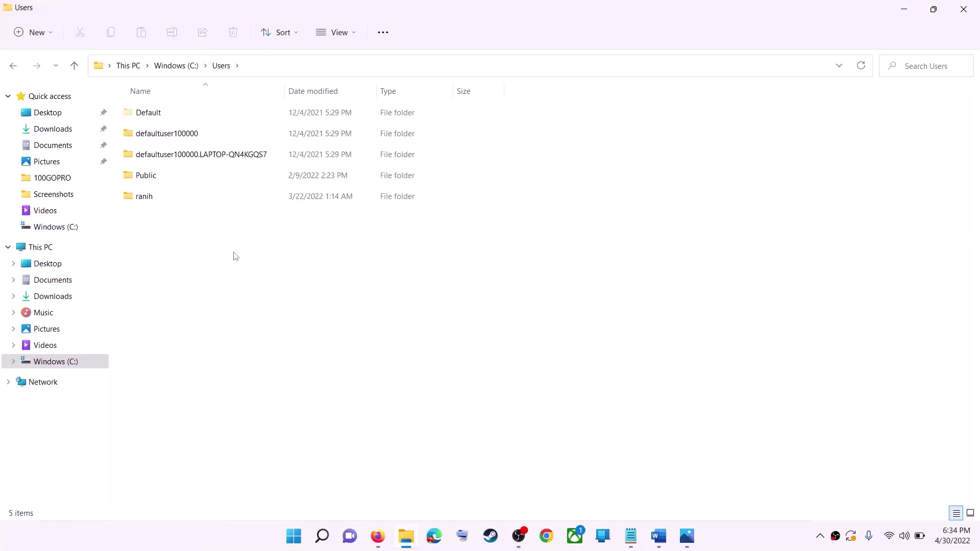
{"action": "left_click", "coordinate": [146, 200]}
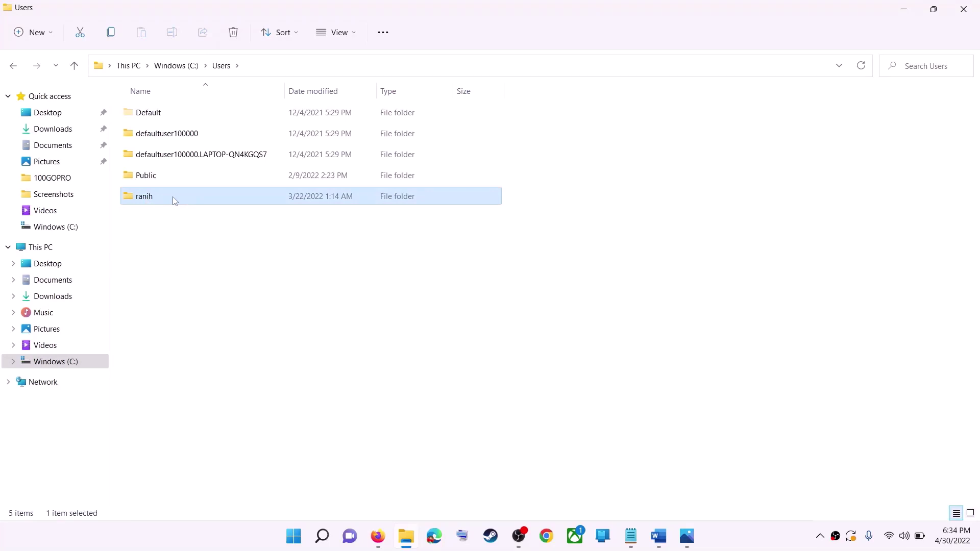
{"action": "double_click", "coordinate": [174, 200]}
- Check the Hidden items display option and open the AppData folder in the user profile
{"action": "left_click", "coordinate": [135, 242]}
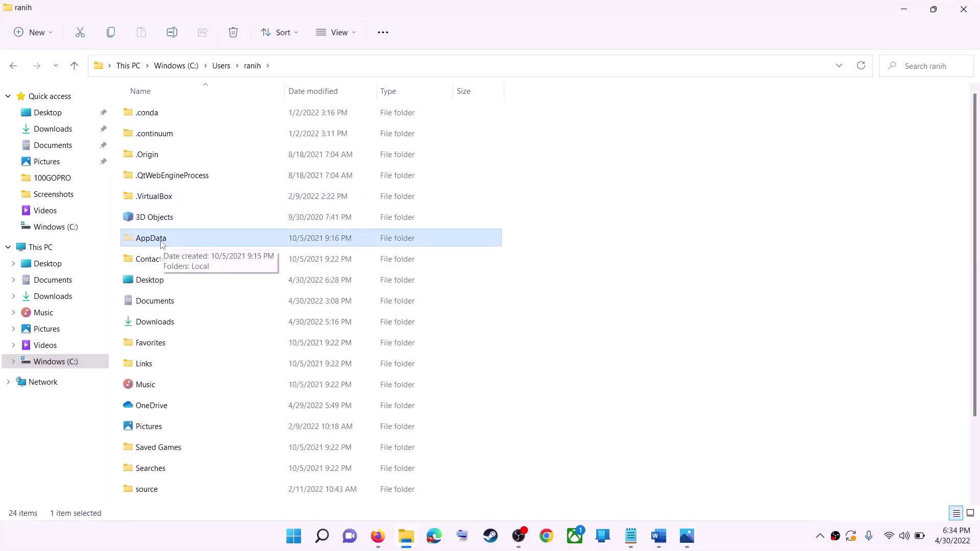
{"action": "left_click", "coordinate": [355, 35]}
{"action": "mouse_move", "coordinate": [334, 254]}
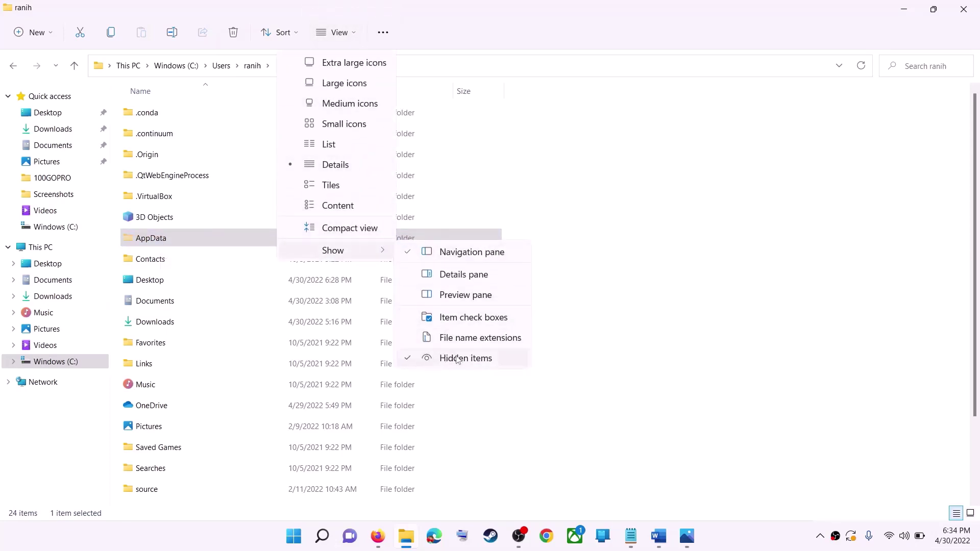
{"action": "left_click", "coordinate": [156, 243]}
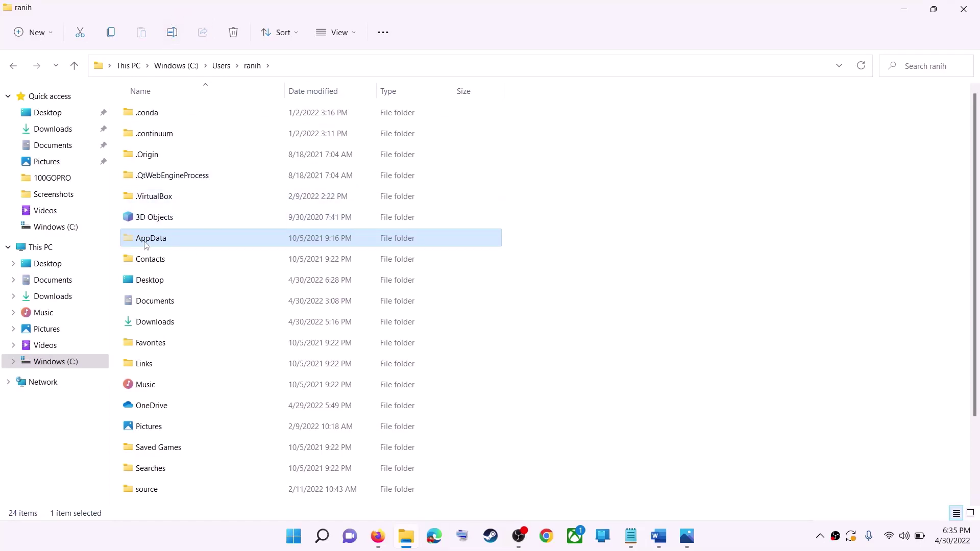
{"action": "double_click", "coordinate": [182, 239]}
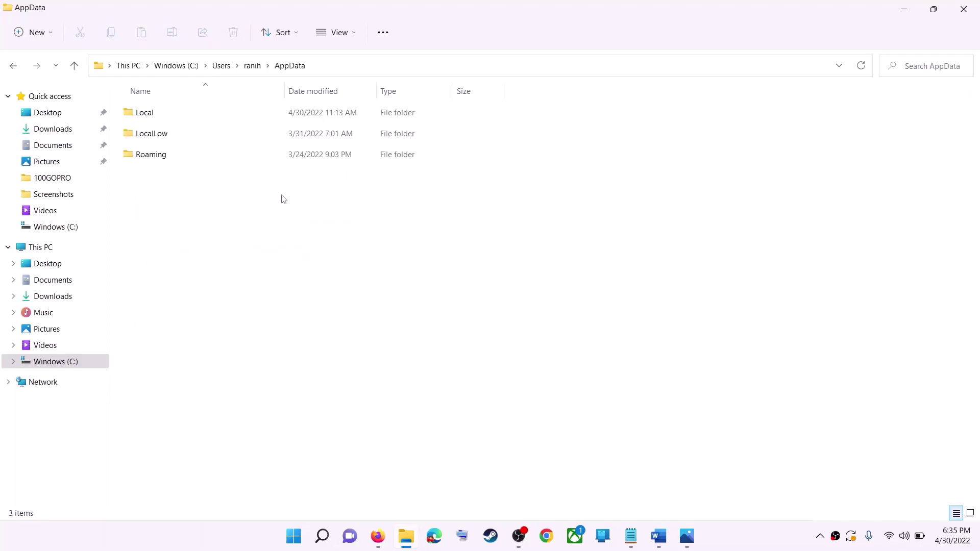
- Open the Local folder inside AppData, and open its Packages subfolder
{"action": "left_click", "coordinate": [195, 120]}
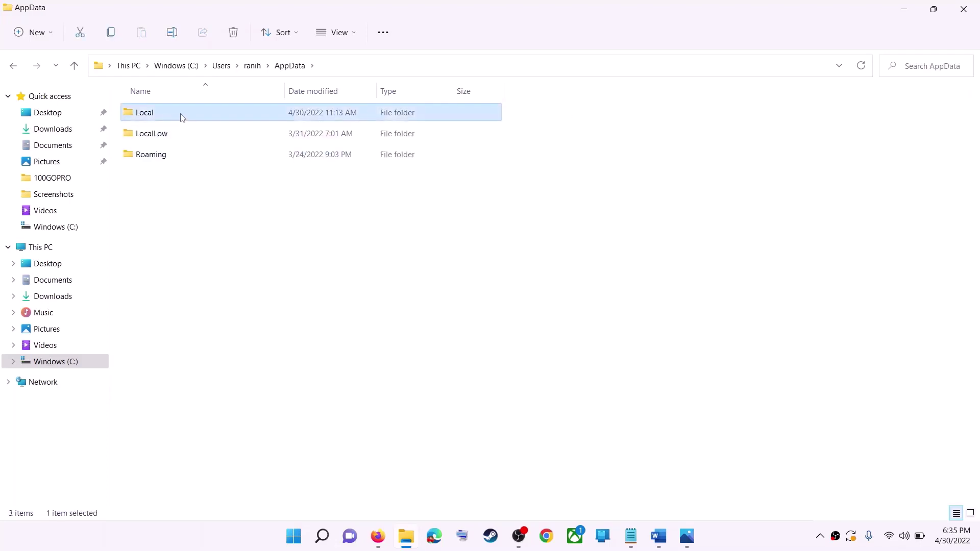
{"action": "double_click", "coordinate": [181, 117]}
{"action": "key", "text": "p"}
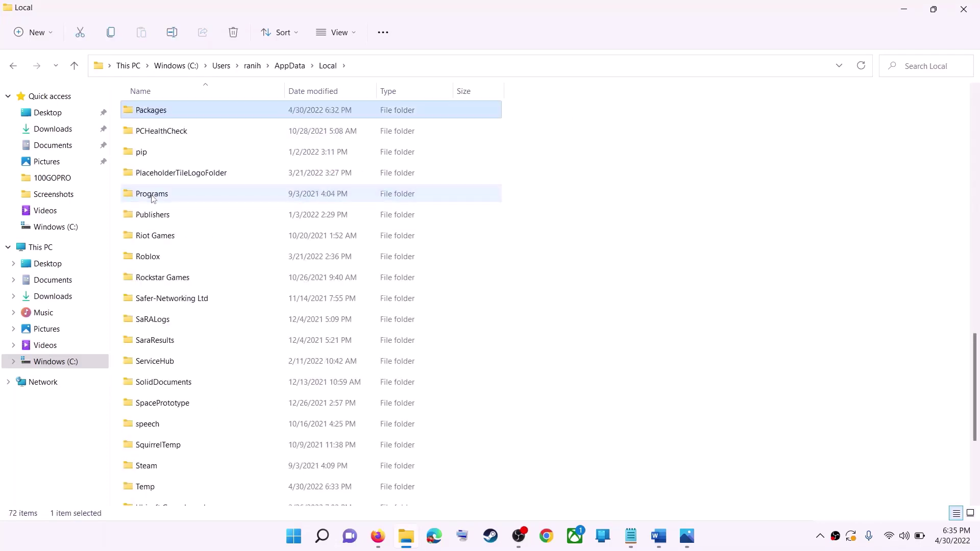
{"action": "left_click", "coordinate": [158, 114]}
{"action": "left_click", "coordinate": [232, 114]}
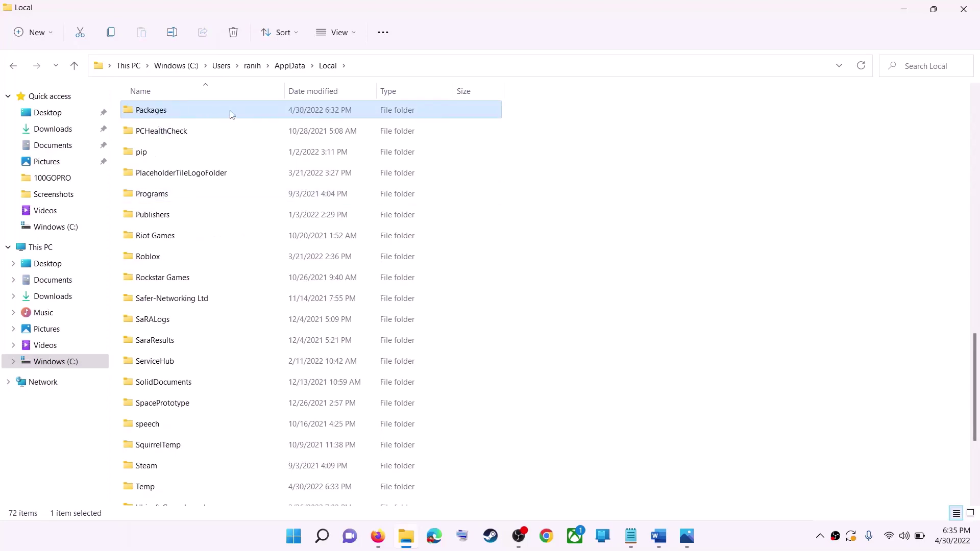
{"action": "double_click", "coordinate": [232, 114]}
- Locate the Microsoft.WindowsStore_8wekyb3d8bbwe folder inside Packages and open it
{"action": "scroll", "coordinate": [286, 306], "scroll_direction": "down", "scroll_amount": 12}
{"action": "scroll", "coordinate": [282, 323], "scroll_direction": "down", "scroll_amount": 6}
{"action": "scroll", "coordinate": [256, 337], "scroll_direction": "down", "scroll_amount": 15}
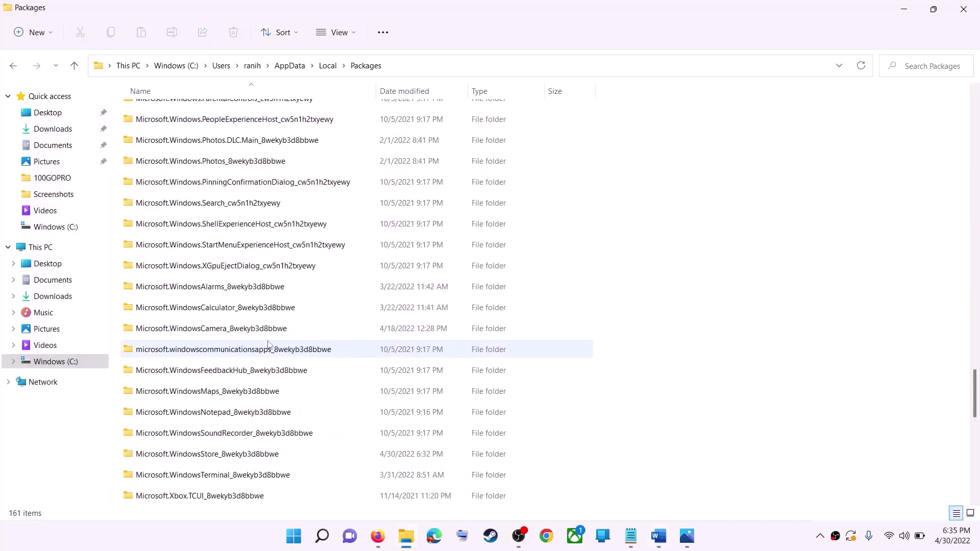
{"action": "scroll", "coordinate": [268, 345], "scroll_direction": "down", "scroll_amount": 3}
{"action": "left_click", "coordinate": [215, 272]}
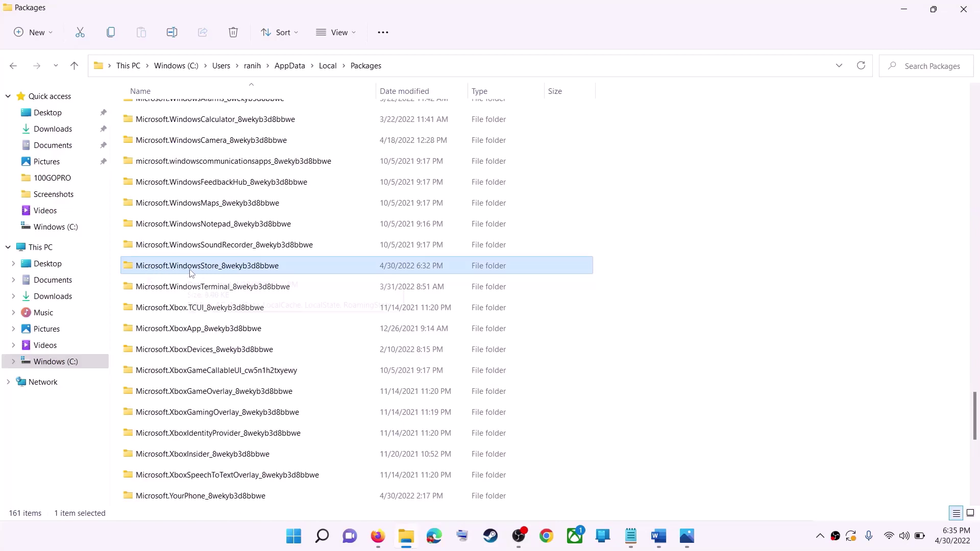
{"action": "mouse_move", "coordinate": [214, 275]}
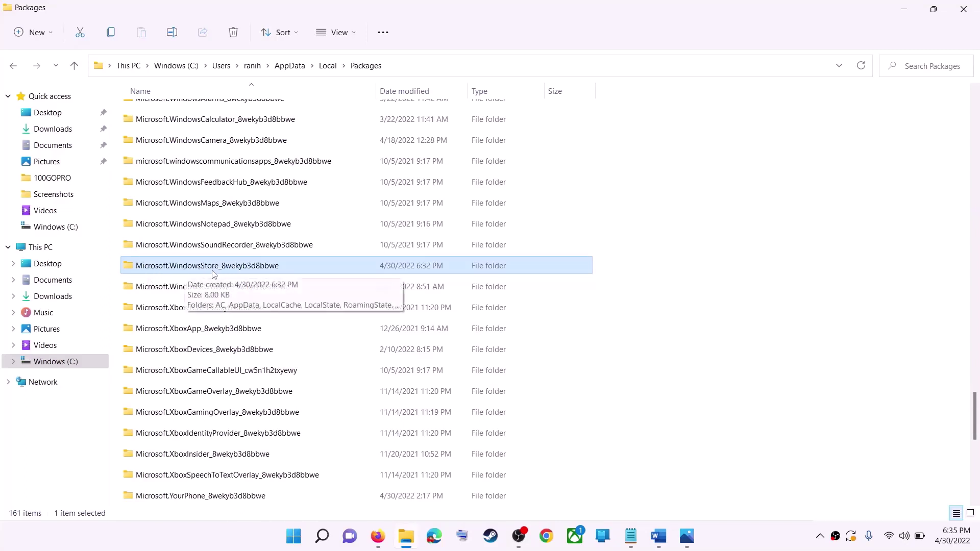
{"action": "left_click", "coordinate": [287, 271]}
{"action": "left_click", "coordinate": [288, 268]}
{"action": "left_click", "coordinate": [314, 265]}
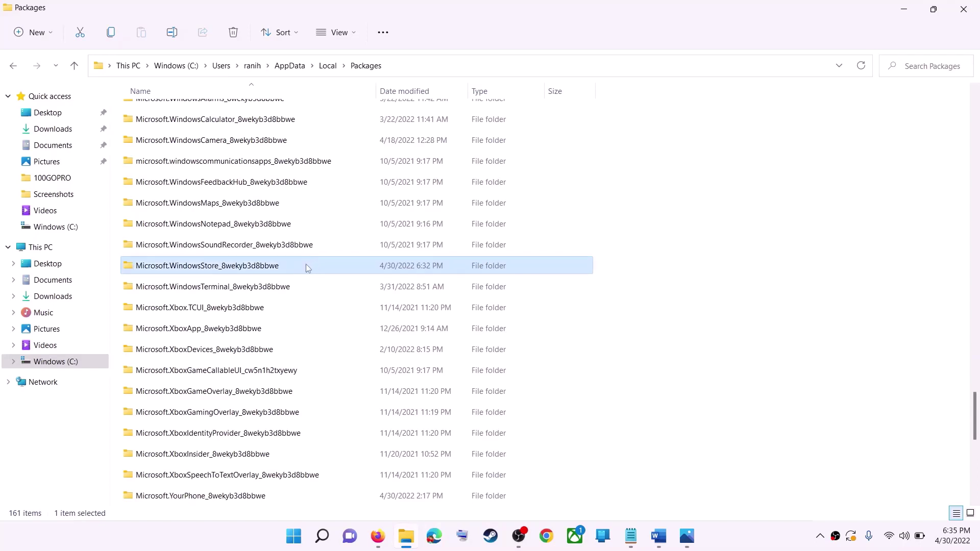
{"action": "double_click", "coordinate": [305, 265]}
- Delete the LocalCache folder from the Microsoft.WindowsStore_8wekyb3d8bbwe folder
{"action": "left_click", "coordinate": [204, 159]}
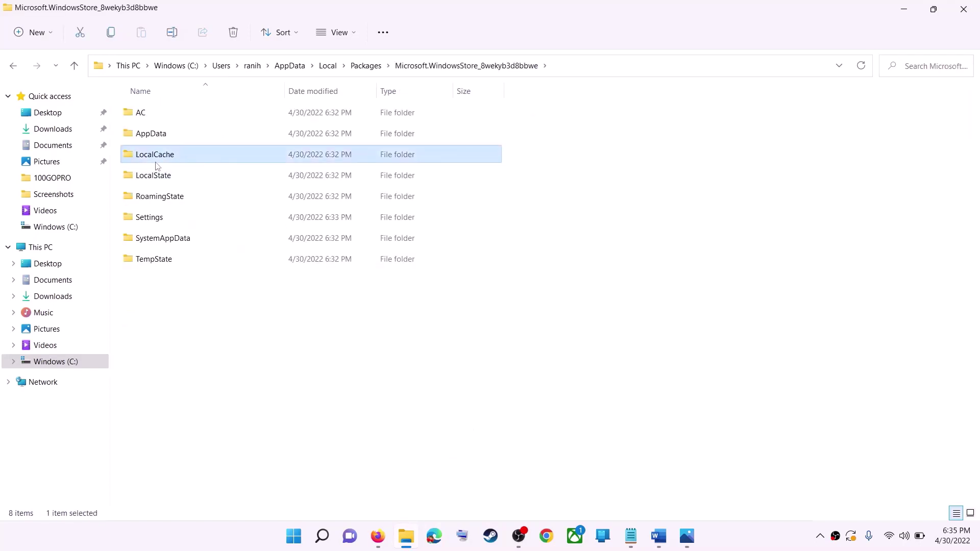
{"action": "right_click", "coordinate": [171, 162]}
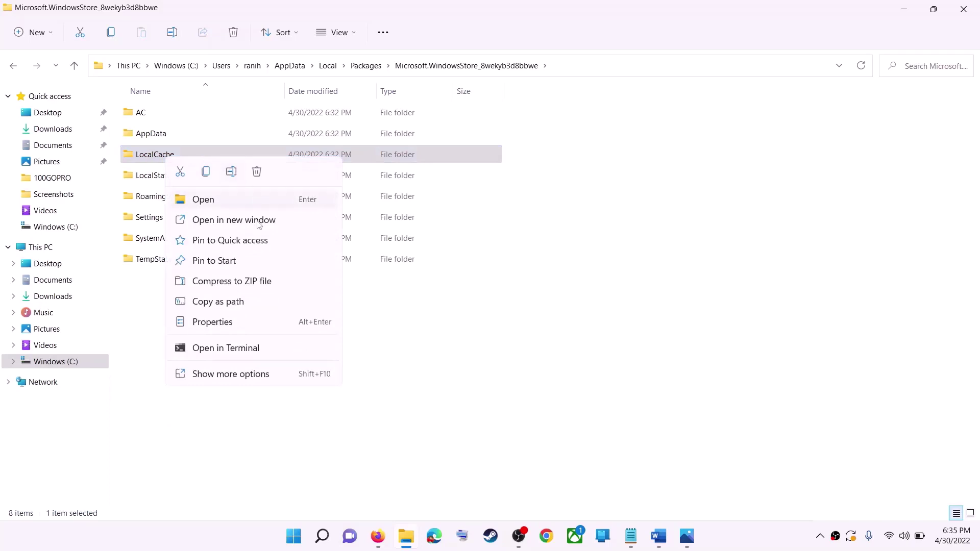
{"action": "left_click", "coordinate": [253, 176]}
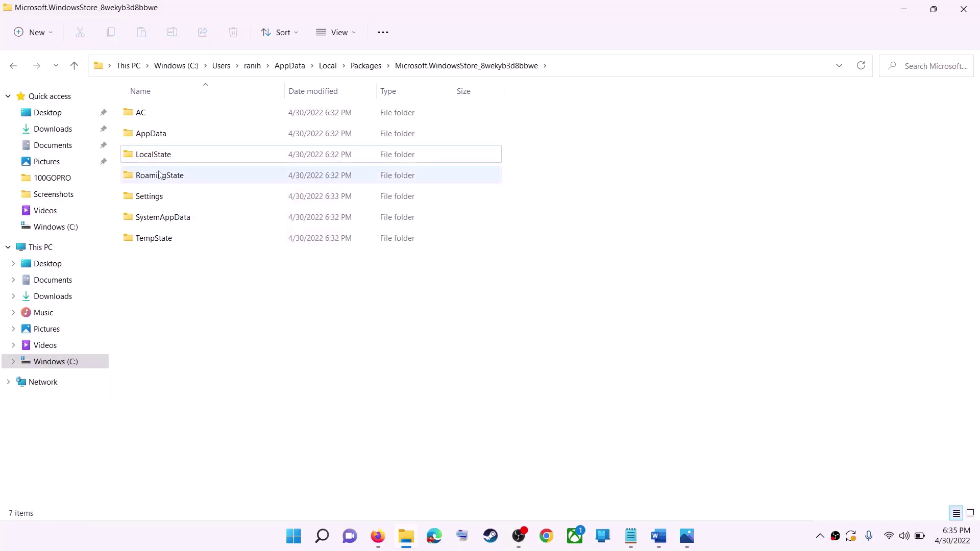
- View the computer's restart options without restarting, and return to the Word notes
{"action": "left_click", "coordinate": [297, 542]}
{"action": "left_click", "coordinate": [647, 492]}
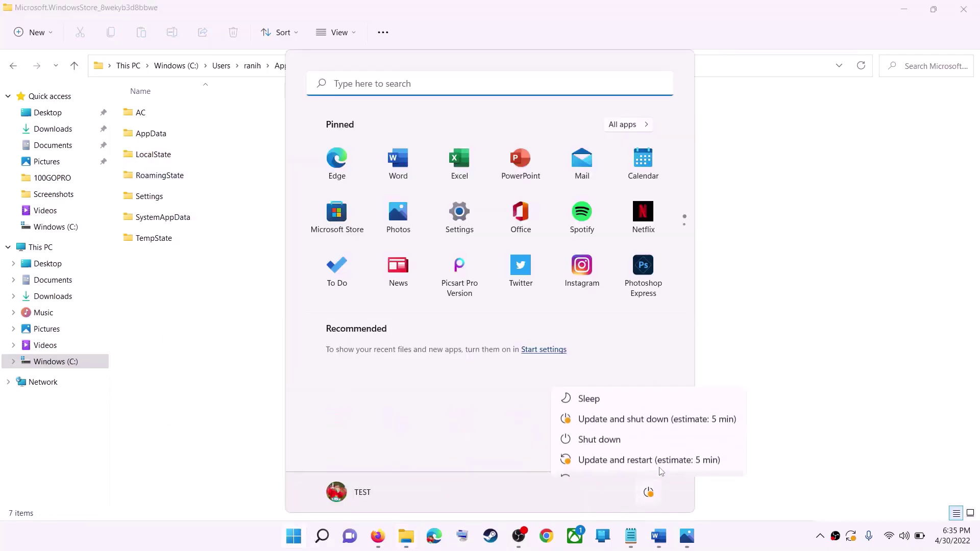
{"action": "left_click", "coordinate": [822, 269]}
{"action": "left_click", "coordinate": [823, 268]}
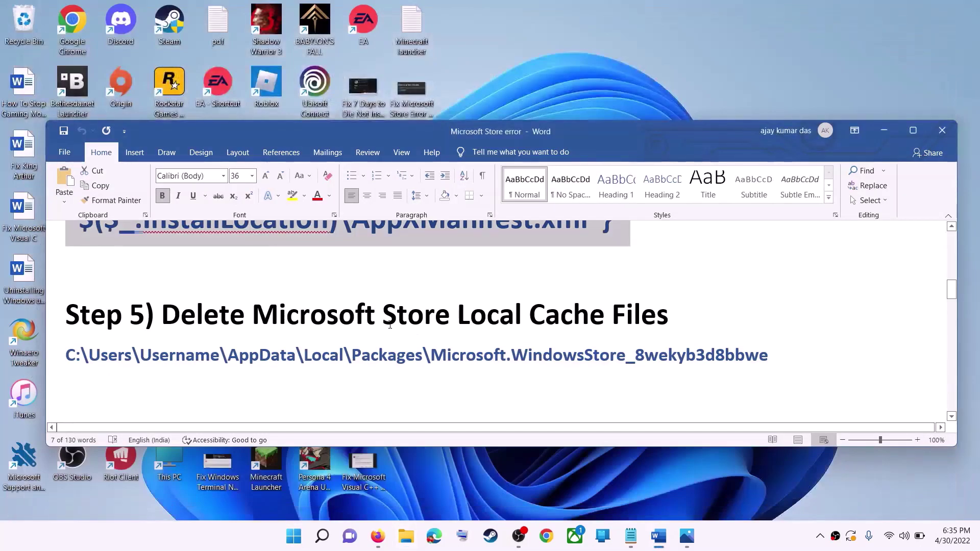
- Consult Step 6 in the Word notes and select the text "Get Updates in store library"
{"action": "left_click", "coordinate": [246, 315]}
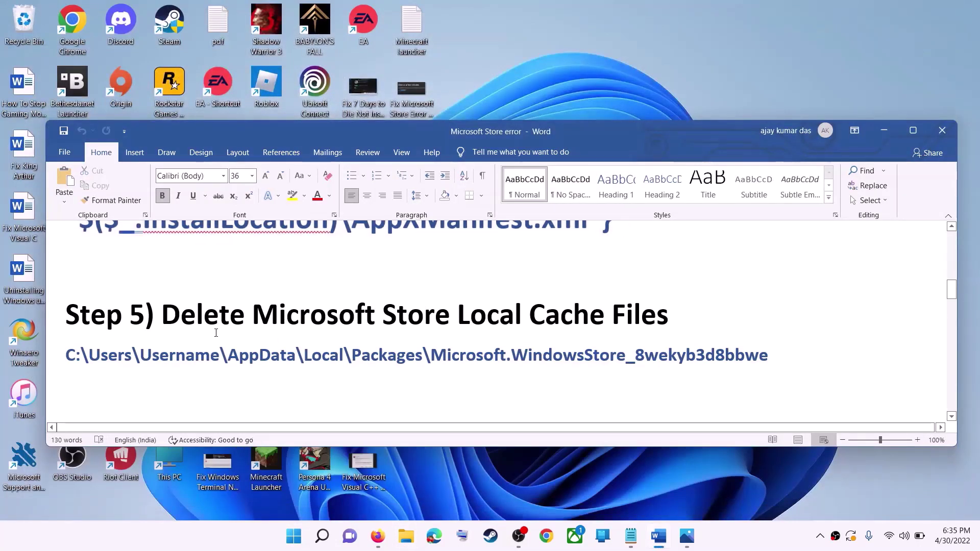
{"action": "scroll", "coordinate": [219, 326], "scroll_direction": "down", "scroll_amount": 3}
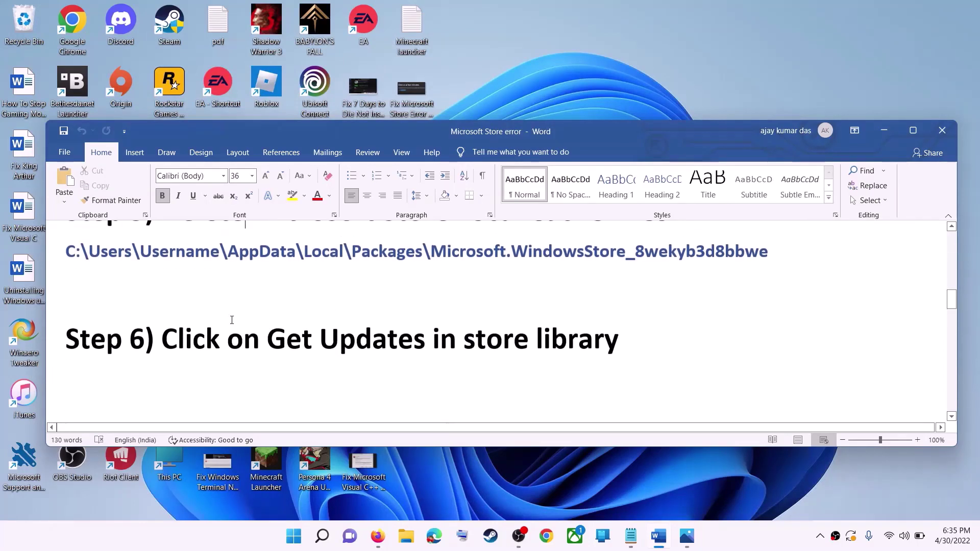
{"action": "scroll", "coordinate": [232, 320], "scroll_direction": "up", "scroll_amount": 1}
{"action": "left_click_drag", "start_coordinate": [268, 352], "coordinate": [636, 355]}
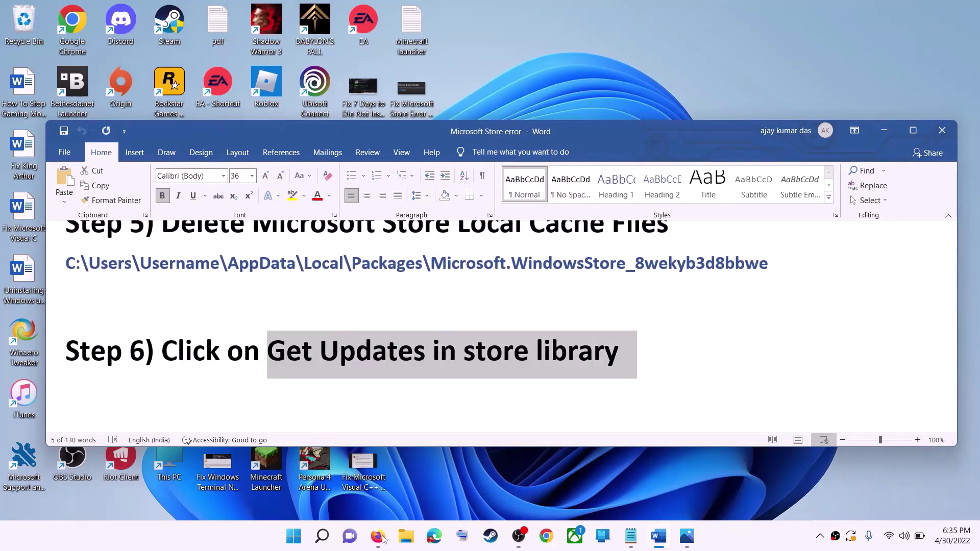
- Try to launch Microsoft Store from a Windows search for "store" and maximize its window
{"action": "left_click", "coordinate": [295, 537]}
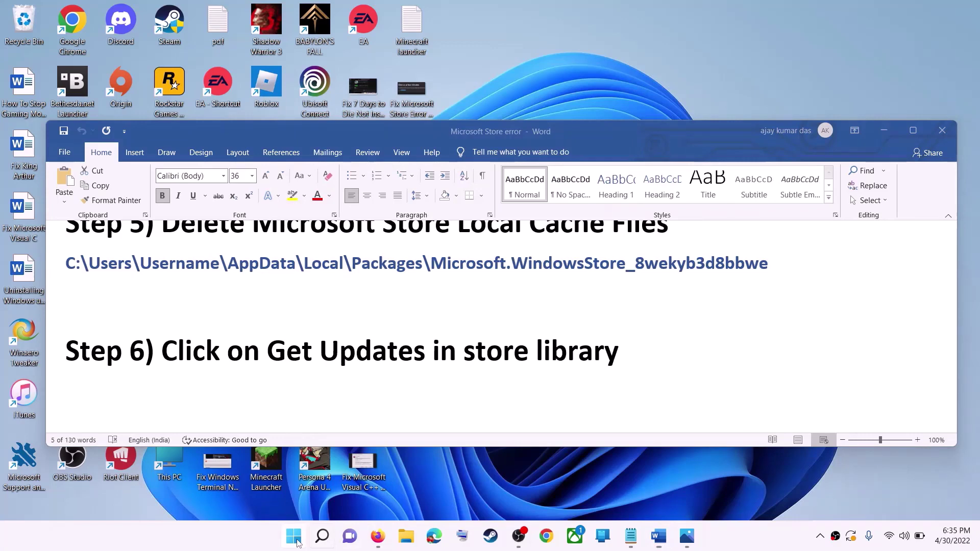
{"action": "type", "text": "store"}
{"action": "key", "text": "Return"}
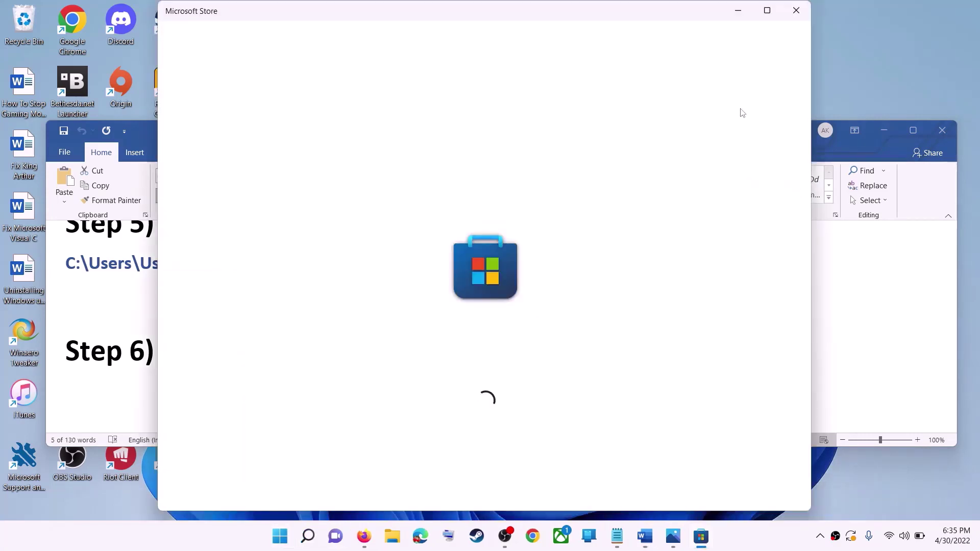
{"action": "left_click", "coordinate": [766, 14]}
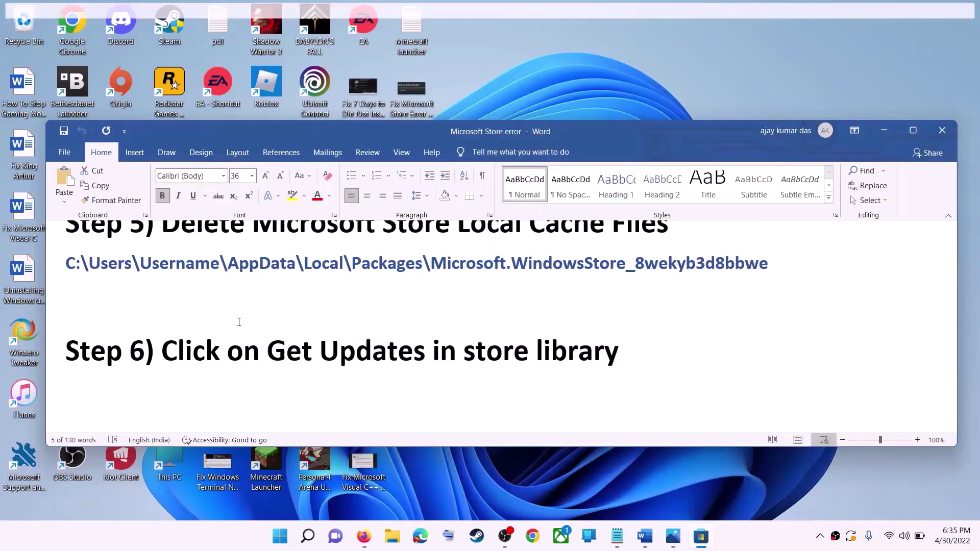
- Search Windows for "store" again and reopen Microsoft Store
{"action": "left_click", "coordinate": [293, 535]}
{"action": "type", "text": "store"}
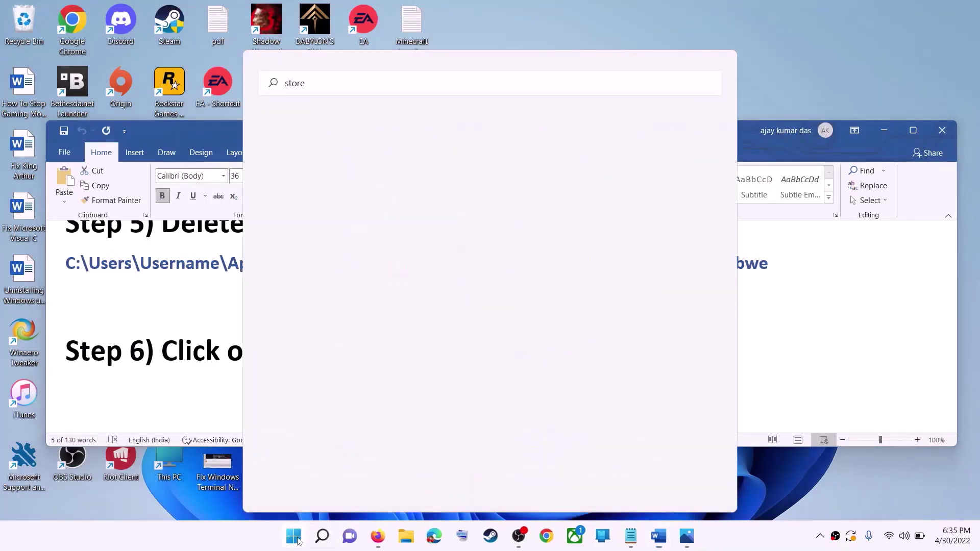
{"action": "key", "text": "Return"}
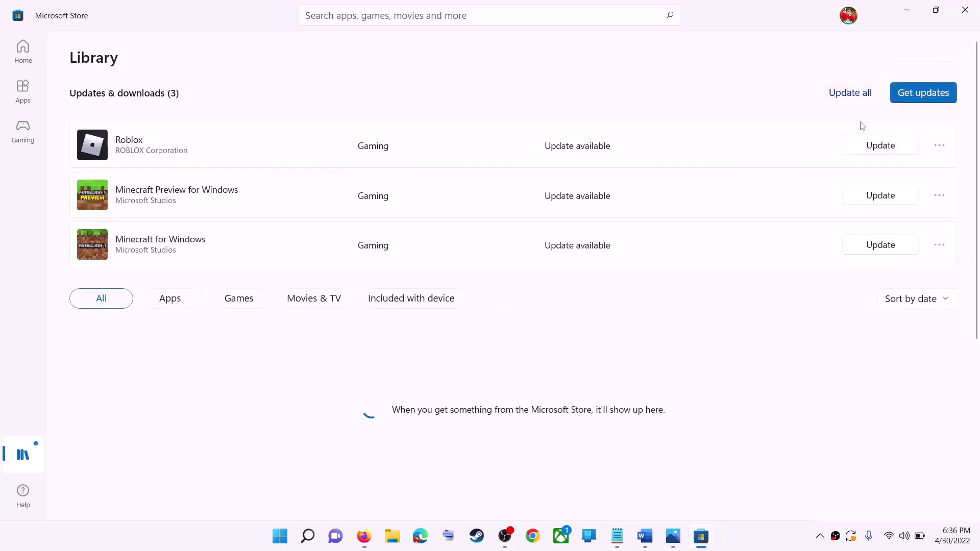
- Minimize Microsoft Store and consult Step 7 in the Word notes, selecting the text "Start all these services"
{"action": "left_click", "coordinate": [908, 11]}
{"action": "left_click_drag", "start_coordinate": [173, 351], "coordinate": [619, 351]}
{"action": "scroll", "coordinate": [286, 319], "scroll_direction": "down", "scroll_amount": 5}
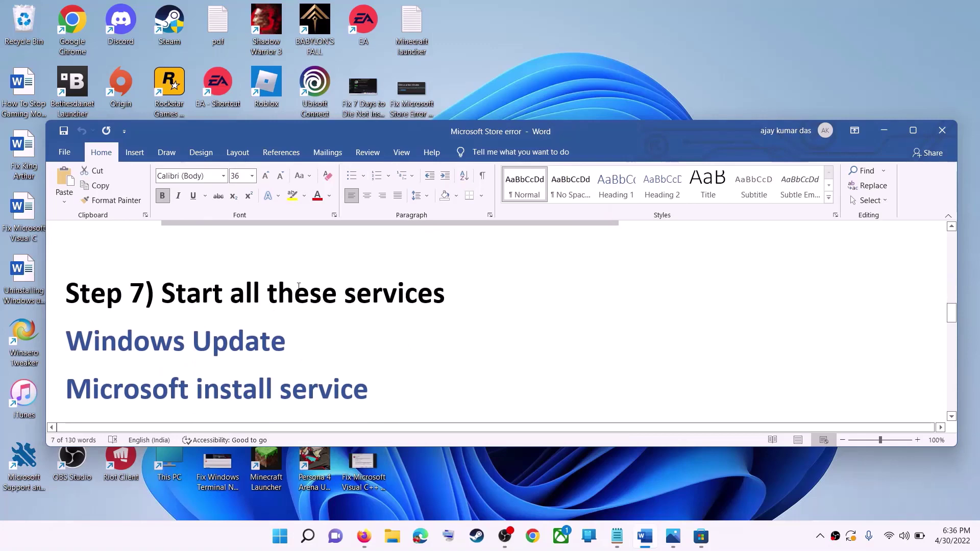
{"action": "left_click_drag", "start_coordinate": [162, 293], "coordinate": [444, 294]}
{"action": "scroll", "coordinate": [357, 306], "scroll_direction": "down", "scroll_amount": 2}
- Search Windows for "services" and open the Services app
{"action": "left_click", "coordinate": [286, 547]}
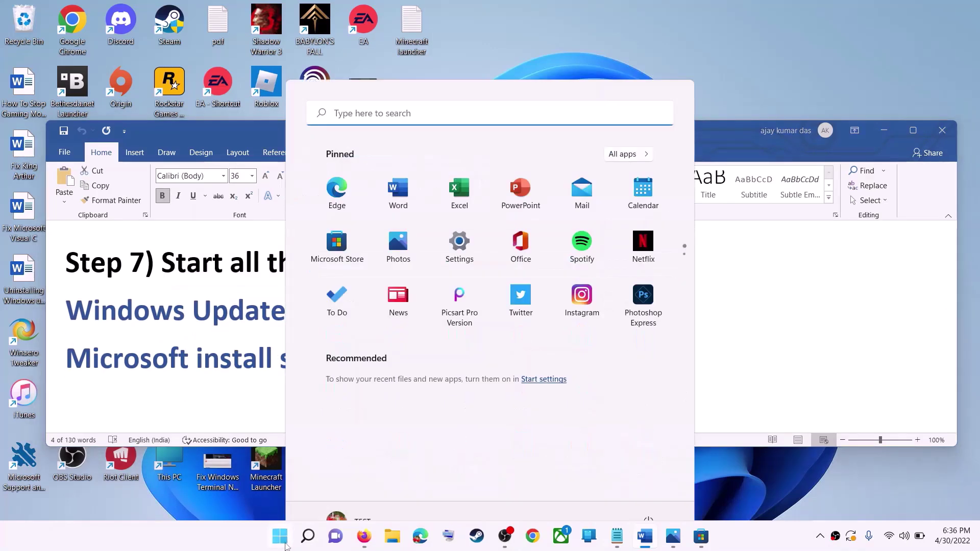
{"action": "type", "text": "services"}
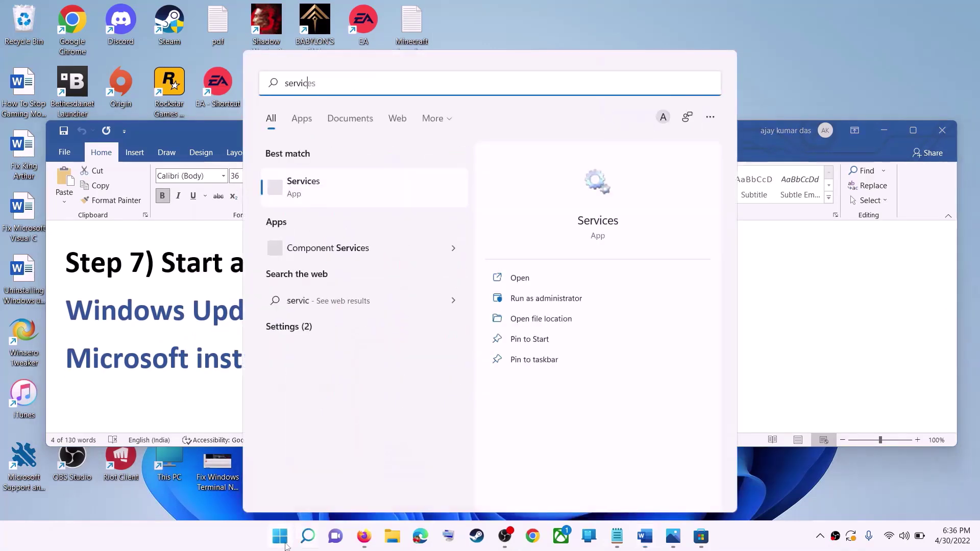
{"action": "left_click", "coordinate": [336, 190]}
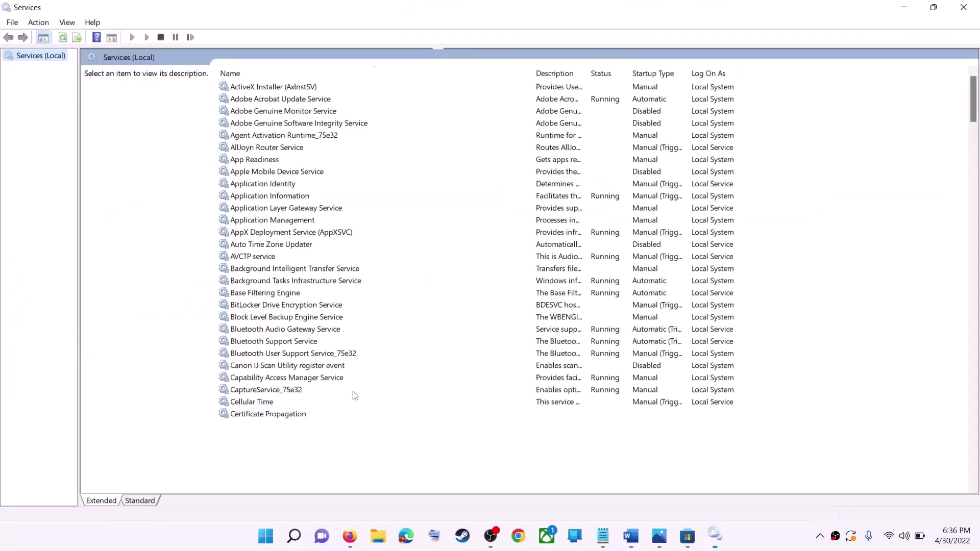
- Set the Windows Update service's startup type to Automatic and restart the service
{"action": "left_click", "coordinate": [322, 389]}
{"action": "key", "text": "w"}
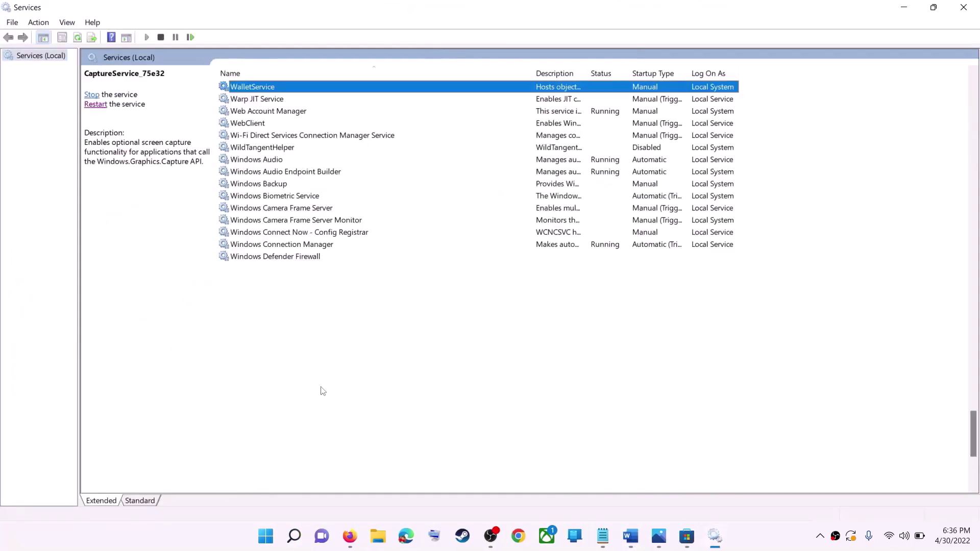
{"action": "scroll", "coordinate": [336, 445], "scroll_direction": "down", "scroll_amount": 7}
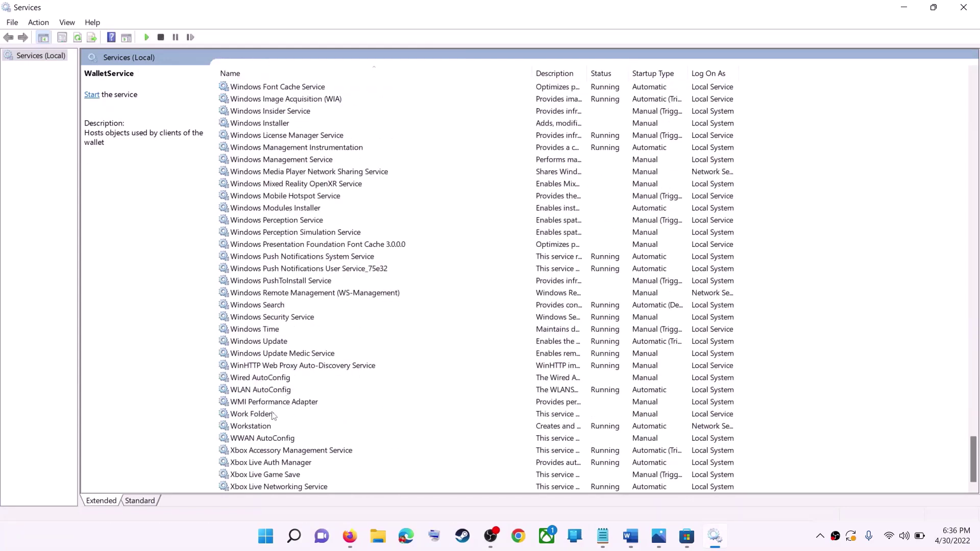
{"action": "left_click", "coordinate": [278, 343]}
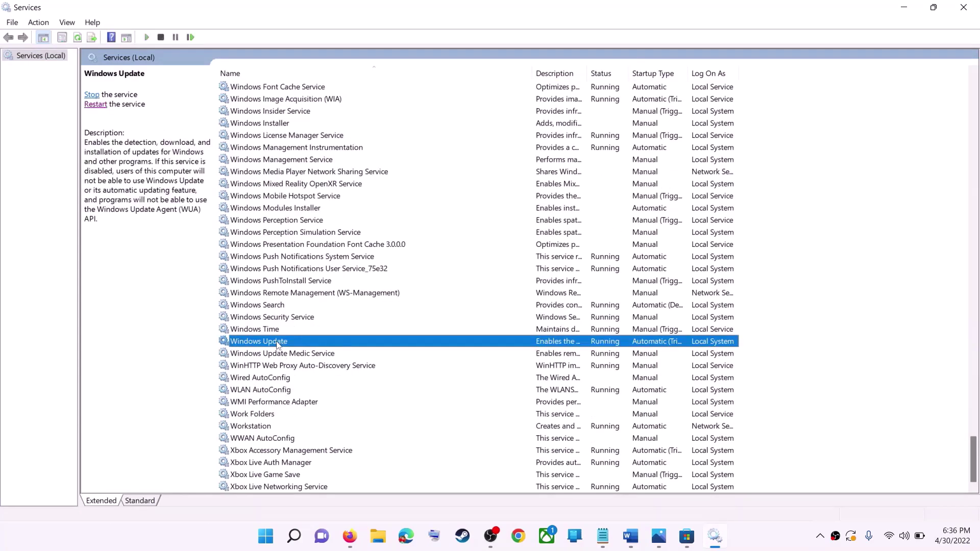
{"action": "double_click", "coordinate": [331, 347]}
{"action": "left_click", "coordinate": [462, 253]}
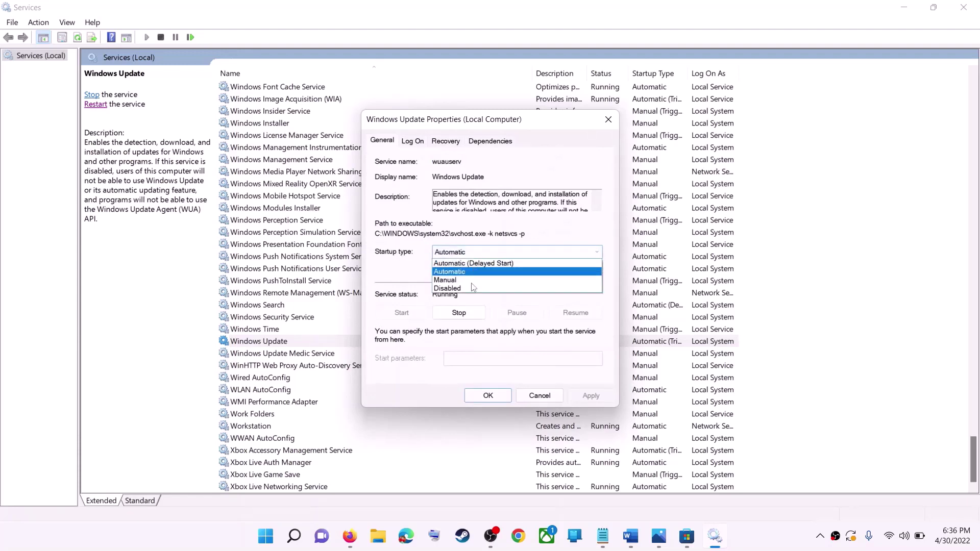
{"action": "left_click", "coordinate": [472, 272]}
{"action": "left_click", "coordinate": [612, 396]}
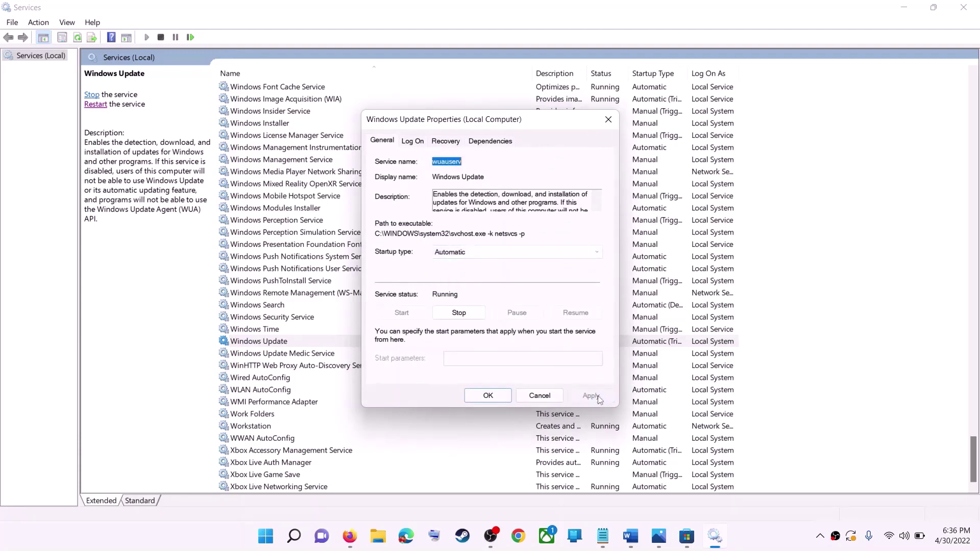
{"action": "left_click", "coordinate": [488, 396]}
{"action": "left_click", "coordinate": [251, 345]}
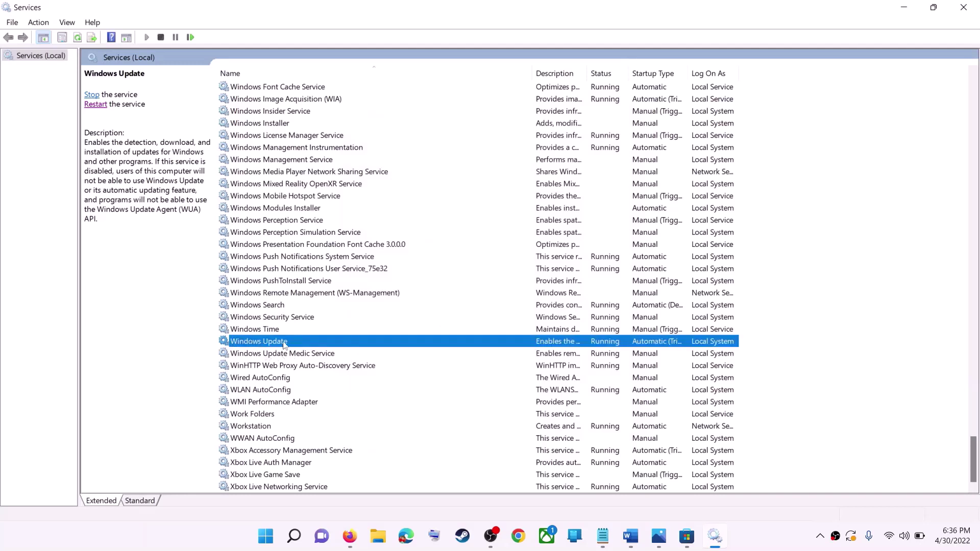
{"action": "left_click", "coordinate": [96, 107]}
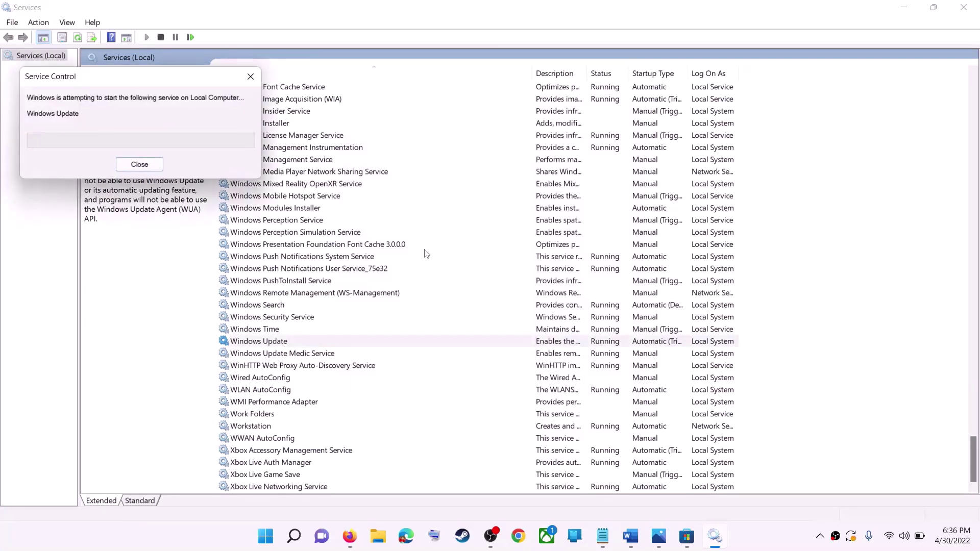
- Set the Microsoft Store Install Service's startup type to Automatic and restart the service
{"action": "left_click", "coordinate": [314, 258]}
{"action": "key", "text": "m"}
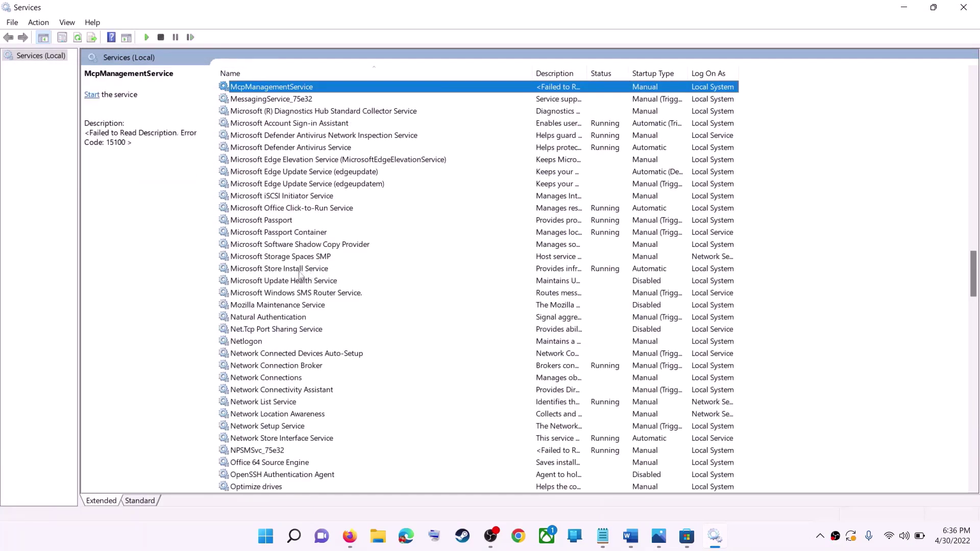
{"action": "left_click", "coordinate": [299, 271]}
{"action": "double_click", "coordinate": [452, 275]}
{"action": "left_click", "coordinate": [479, 253]}
{"action": "left_click", "coordinate": [454, 273]}
{"action": "left_click", "coordinate": [590, 396]}
{"action": "left_click", "coordinate": [479, 392]}
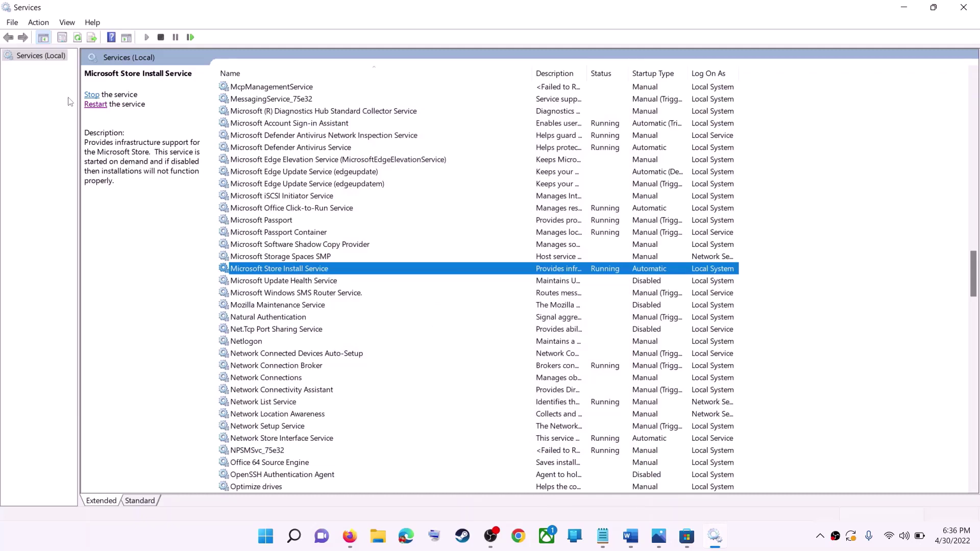
{"action": "left_click", "coordinate": [90, 107]}
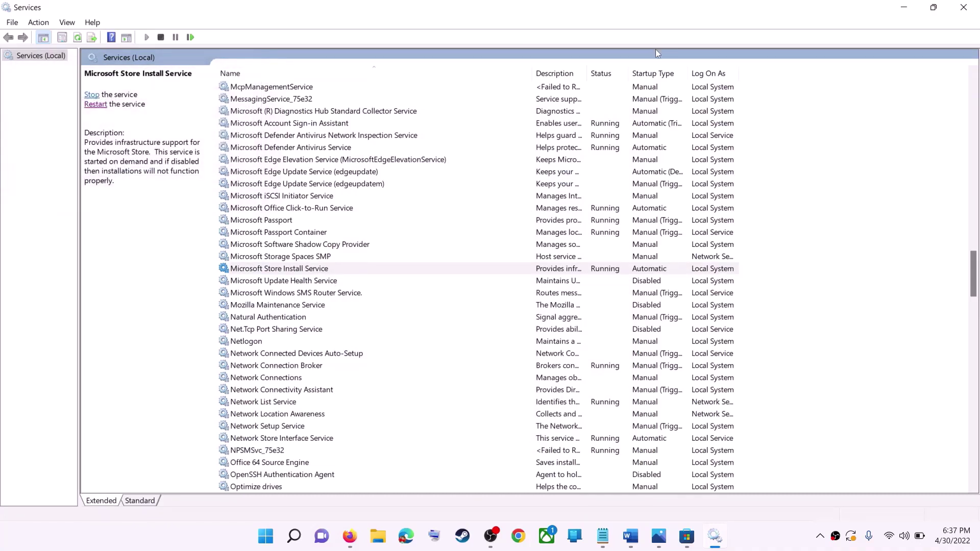
- Close Services and consult Step 8, "Update Windows", in the Word notes
{"action": "left_click", "coordinate": [963, 7]}
{"action": "scroll", "coordinate": [277, 339], "scroll_direction": "down", "scroll_amount": 1}
{"action": "scroll", "coordinate": [277, 338], "scroll_direction": "down", "scroll_amount": 4}
{"action": "scroll", "coordinate": [277, 335], "scroll_direction": "up", "scroll_amount": 1}
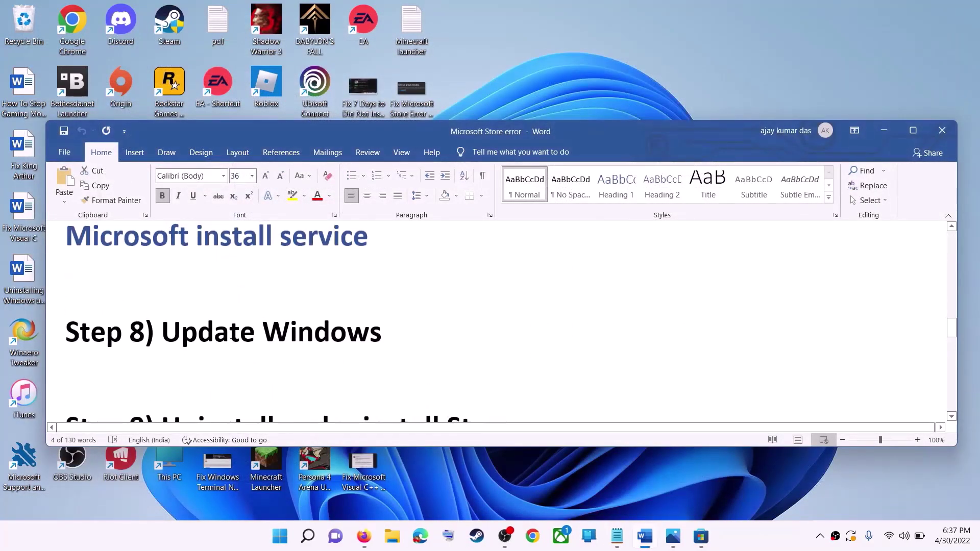
- View the Windows Update page in Settings, then minimize Settings to return to the Word notes
{"action": "left_click", "coordinate": [280, 536]}
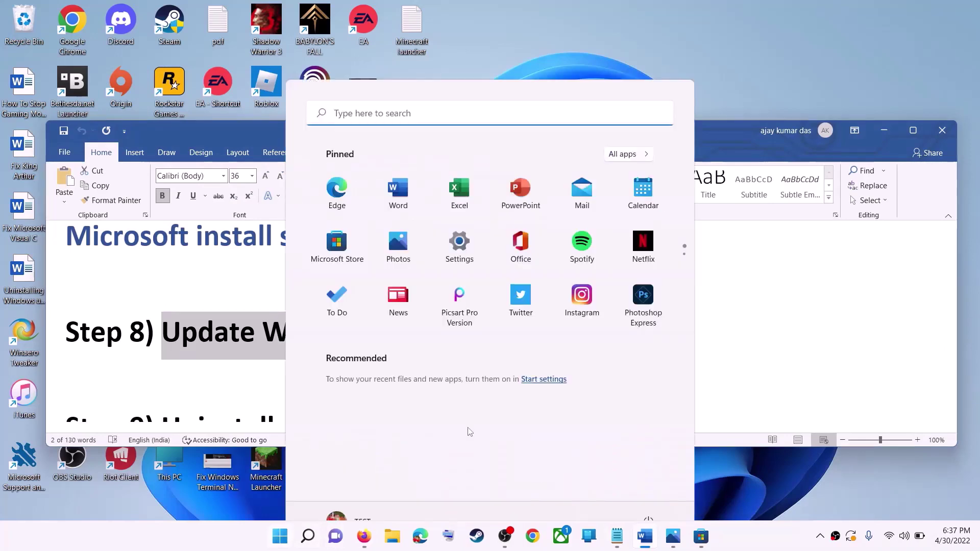
{"action": "left_click", "coordinate": [458, 221]}
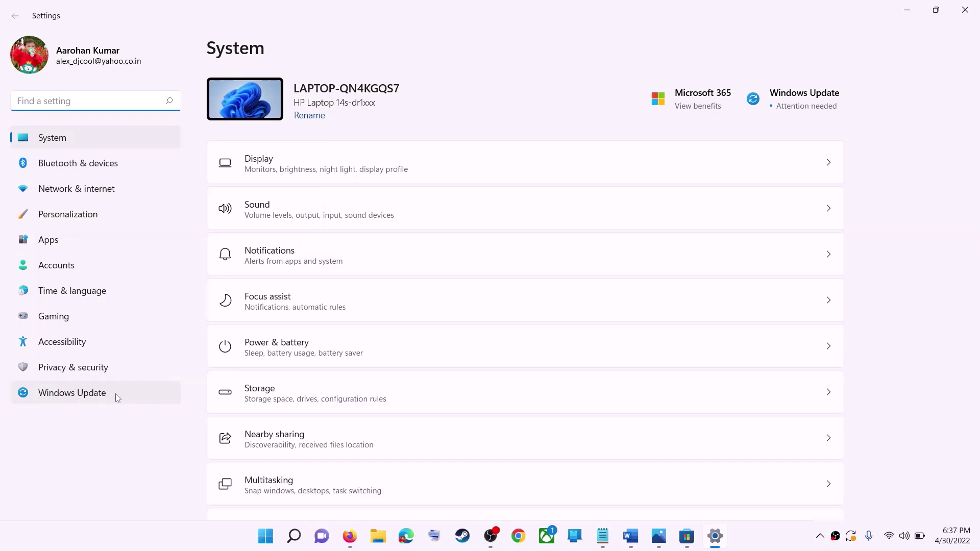
{"action": "left_click", "coordinate": [79, 398]}
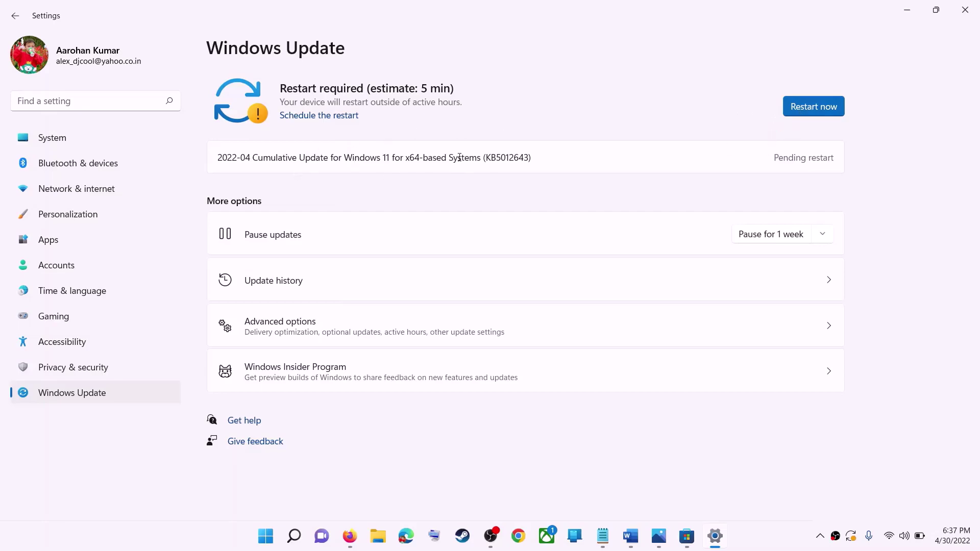
{"action": "left_click", "coordinate": [907, 9]}
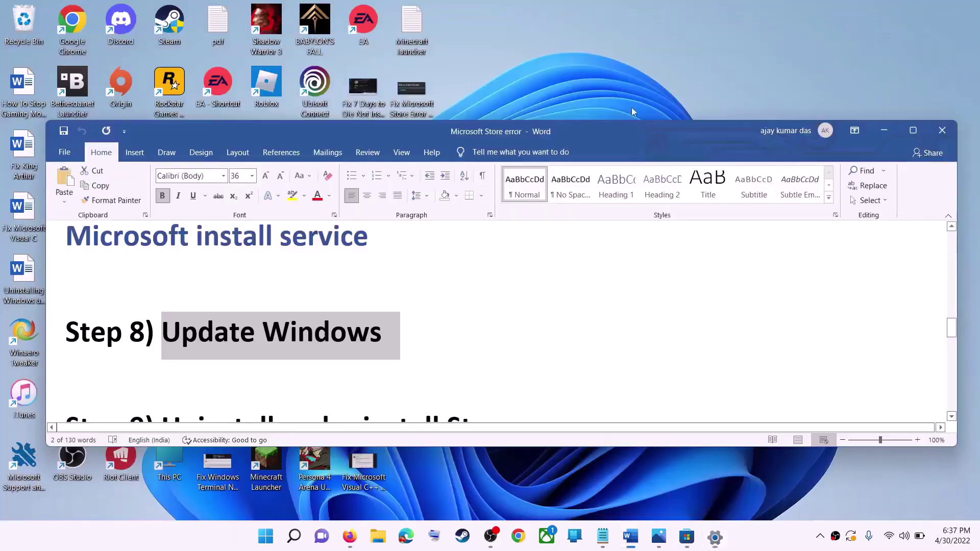
- Copy the command "Get-AppxPackage -allusers *WindowsStore* | Remove-AppxPackage" from Step 9 of the Word notes
{"action": "scroll", "coordinate": [293, 336], "scroll_direction": "down", "scroll_amount": 3}
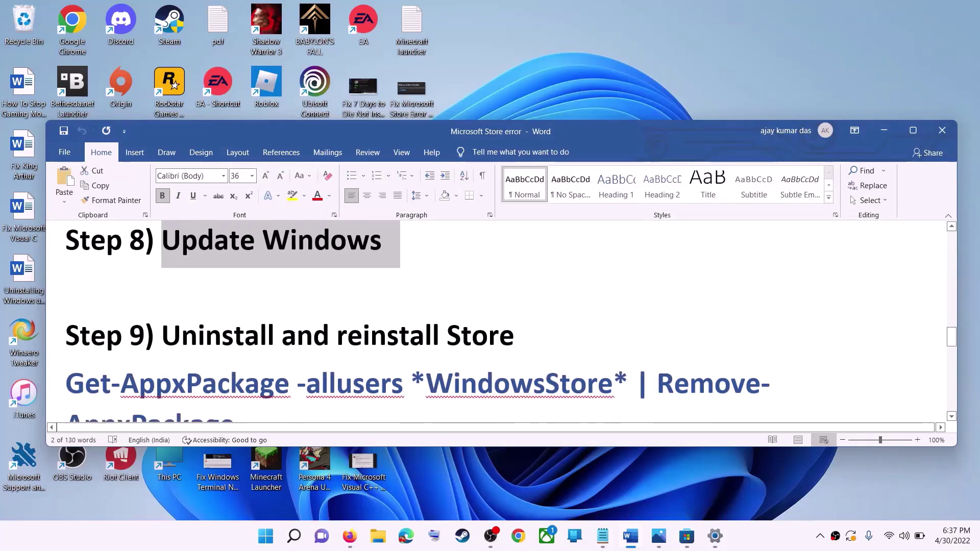
{"action": "scroll", "coordinate": [293, 335], "scroll_direction": "down", "scroll_amount": 1}
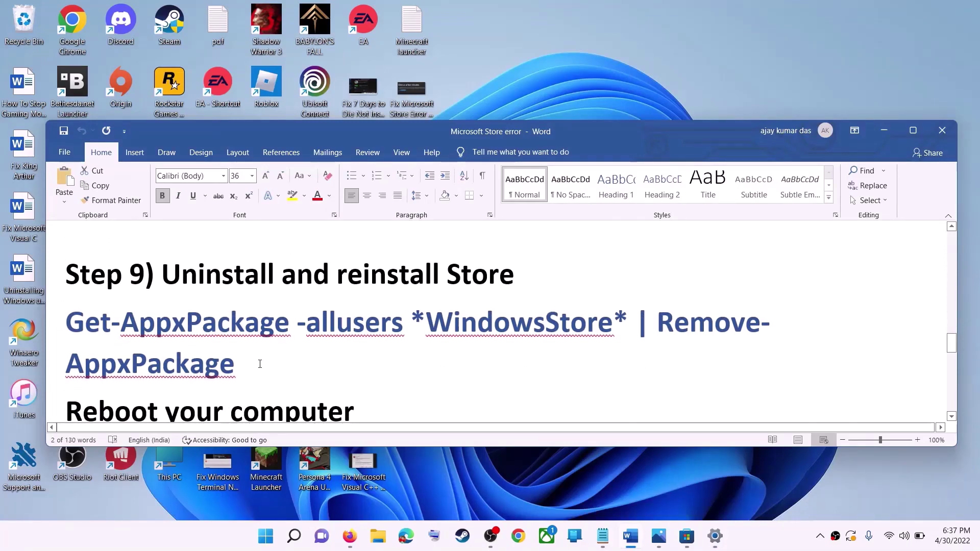
{"action": "left_click_drag", "start_coordinate": [258, 366], "coordinate": [86, 333]}
{"action": "right_click", "coordinate": [148, 344]}
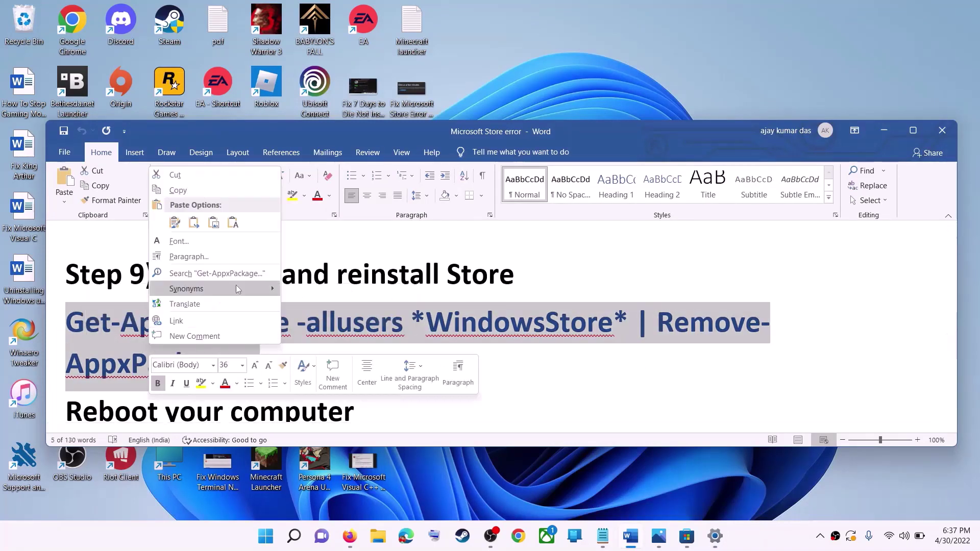
{"action": "left_click", "coordinate": [197, 191]}
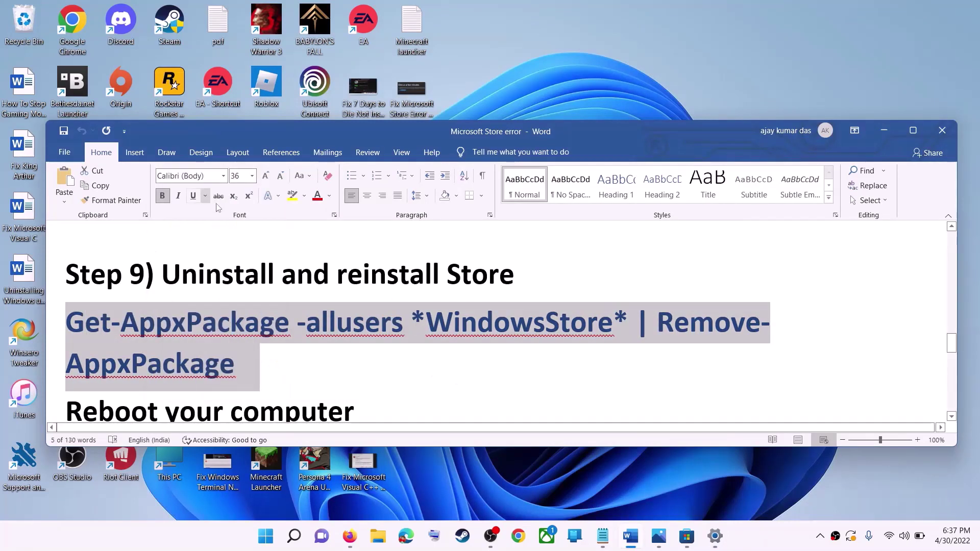
- Search Windows for "powershell" and open Windows PowerShell as administrator
{"action": "left_click", "coordinate": [269, 542]}
{"action": "type", "text": "powe"}
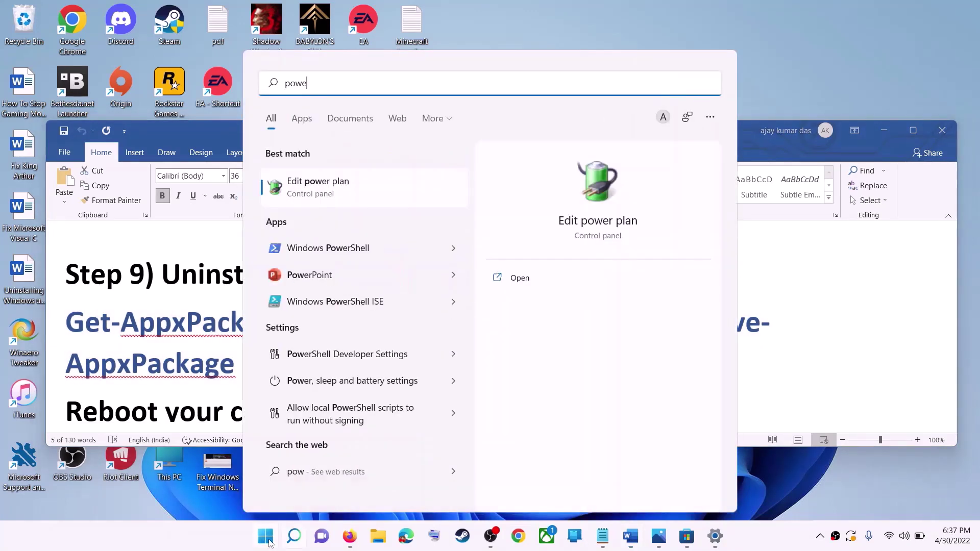
{"action": "type", "text": "rshell"}
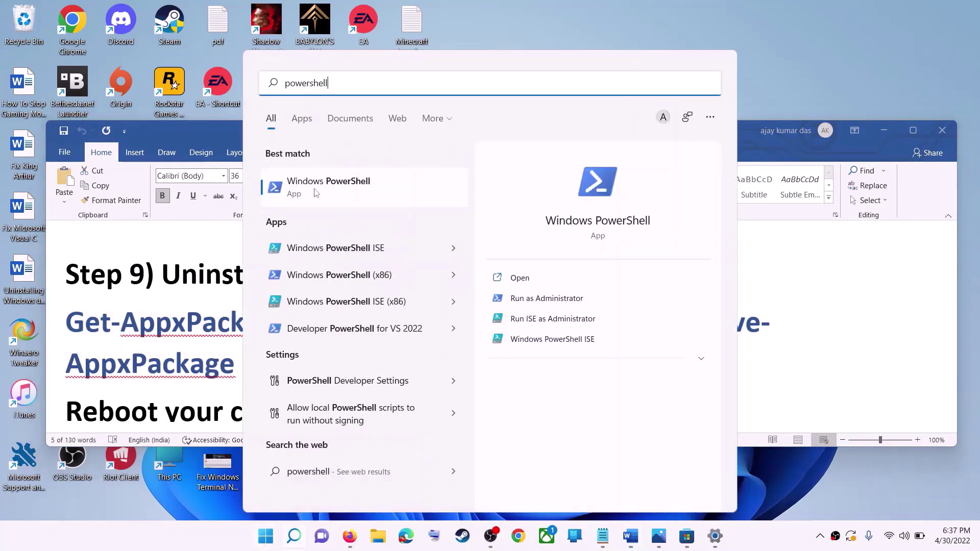
{"action": "right_click", "coordinate": [318, 188]}
{"action": "left_click", "coordinate": [389, 210]}
{"action": "left_click", "coordinate": [413, 367]}
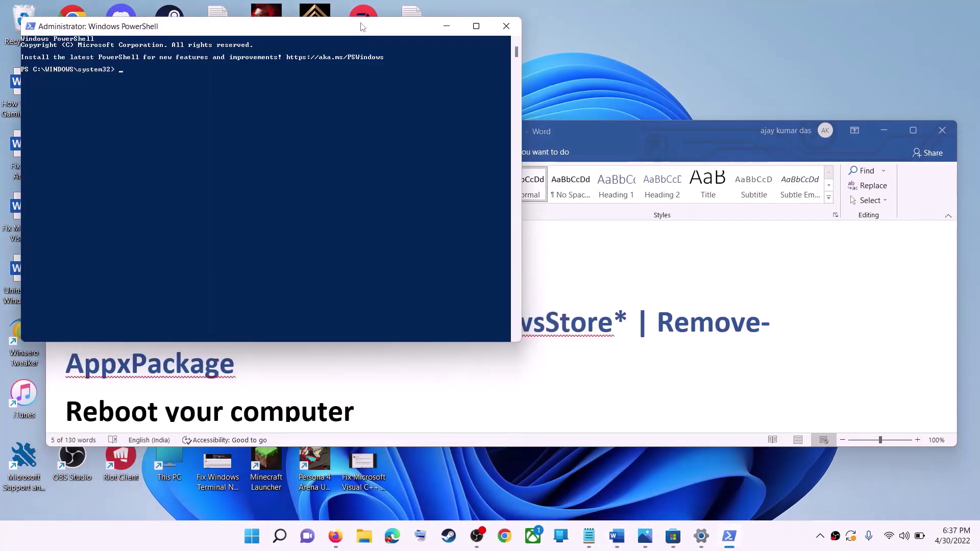
- Paste and run the copied Get-AppxPackage command in PowerShell to remove Microsoft Store for all users
{"action": "left_click_drag", "start_coordinate": [362, 26], "coordinate": [499, 131]}
{"action": "key", "text": "ctrl+v"}
{"action": "key", "text": "Return"}
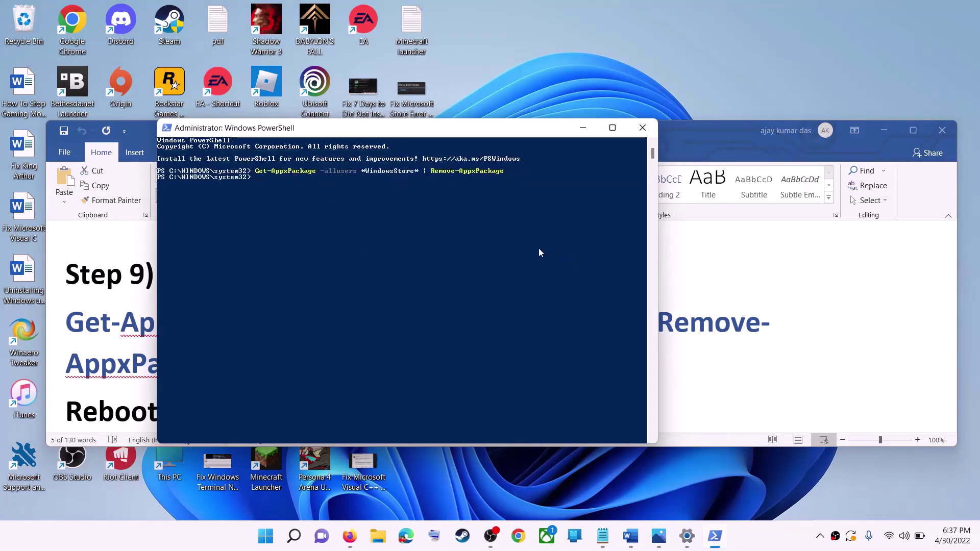
- Select "Reboot your computer" in the Word notes and view the computer's power options without restarting
{"action": "scroll", "coordinate": [132, 332], "scroll_direction": "down", "scroll_amount": 2}
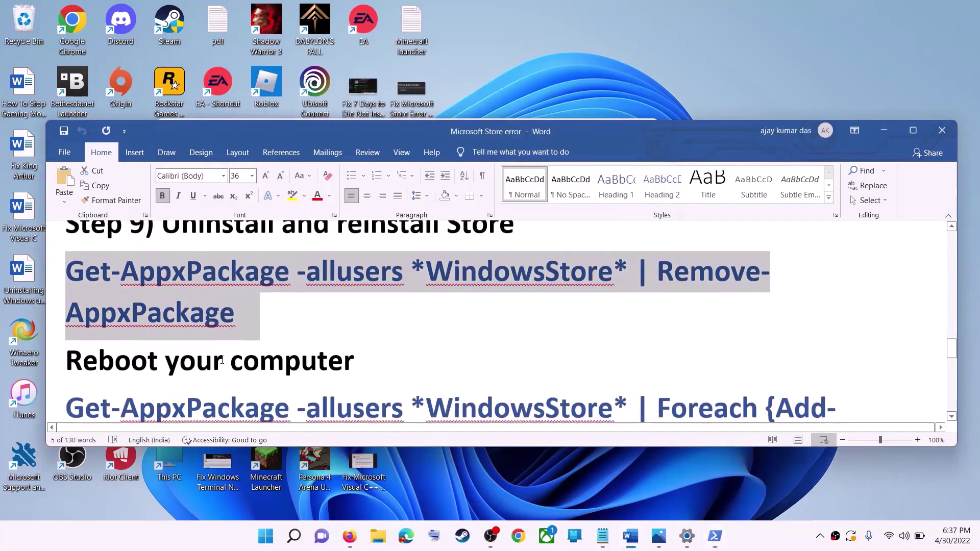
{"action": "triple_click", "coordinate": [390, 339]}
{"action": "left_click", "coordinate": [265, 536]}
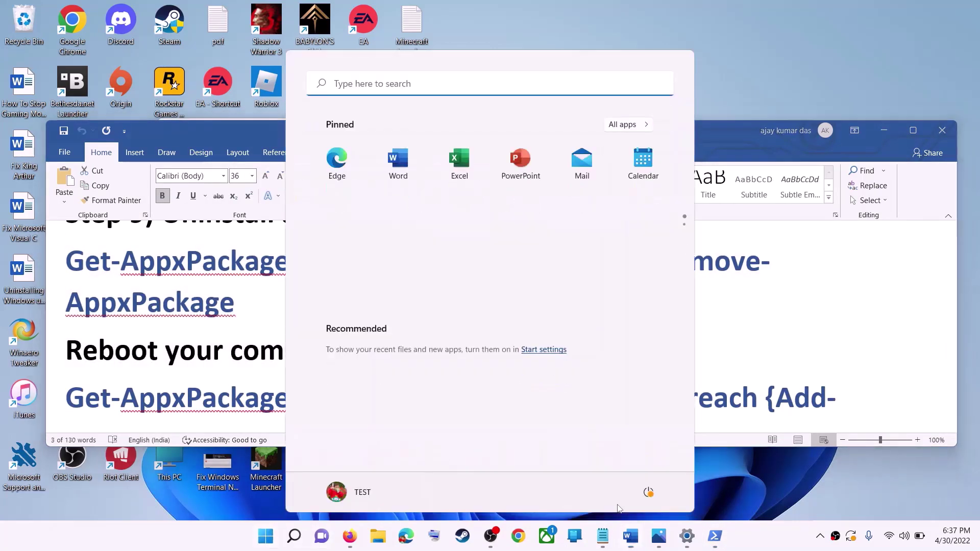
{"action": "left_click", "coordinate": [649, 491]}
{"action": "key", "text": "Escape"}
{"action": "key", "text": "Escape"}
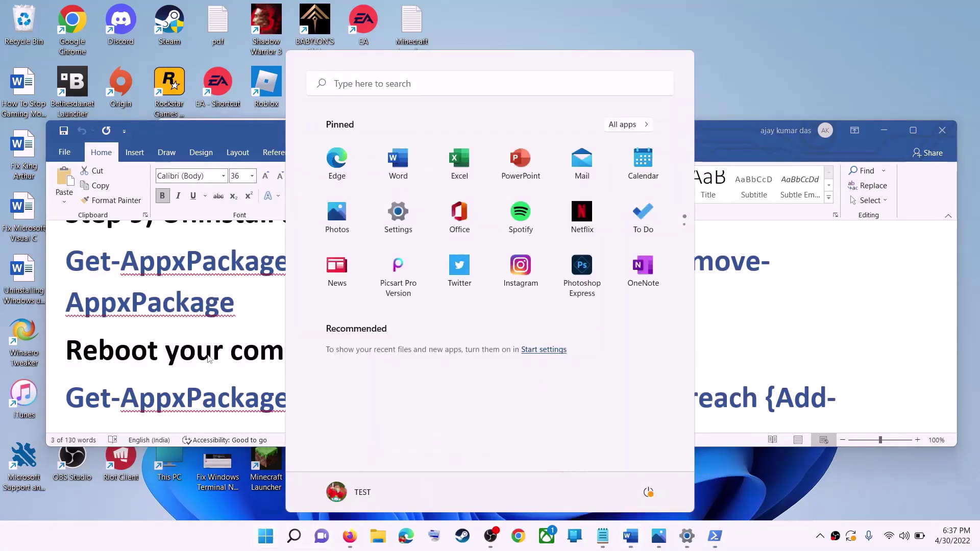
- Search Windows for "powershell" again and open another administrator PowerShell window for the Step 9 reinstall command
{"action": "scroll", "coordinate": [251, 383], "scroll_direction": "down", "scroll_amount": 1}
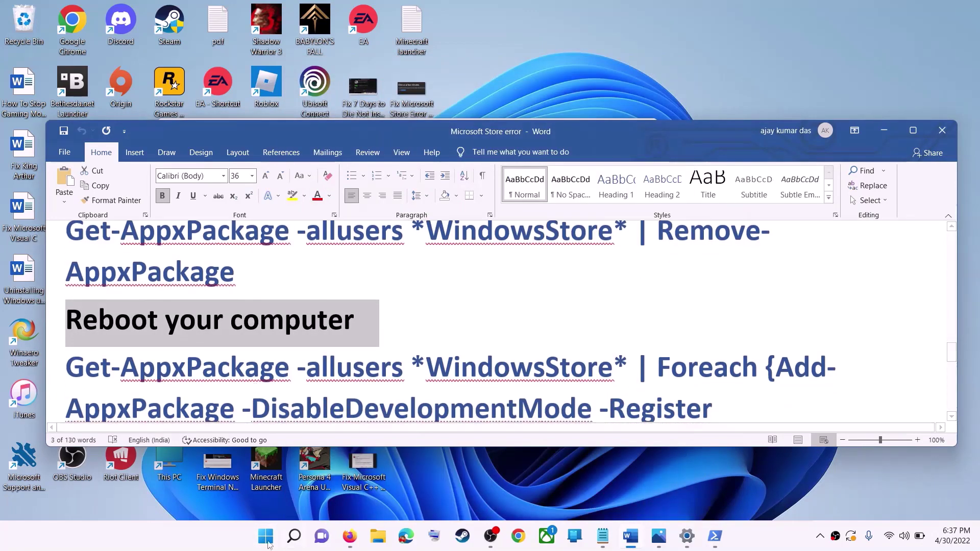
{"action": "left_click", "coordinate": [263, 544]}
{"action": "type", "text": "powe"}
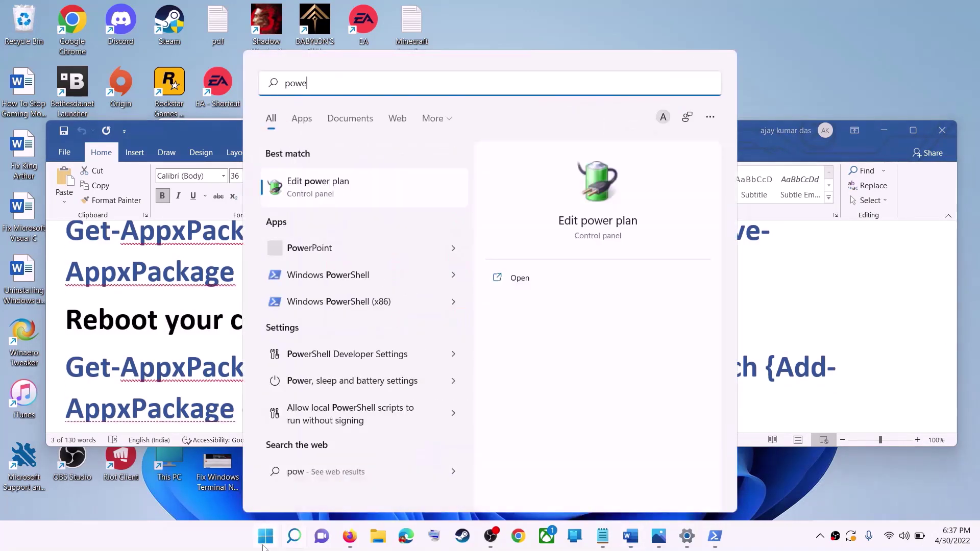
{"action": "type", "text": "rshell"}
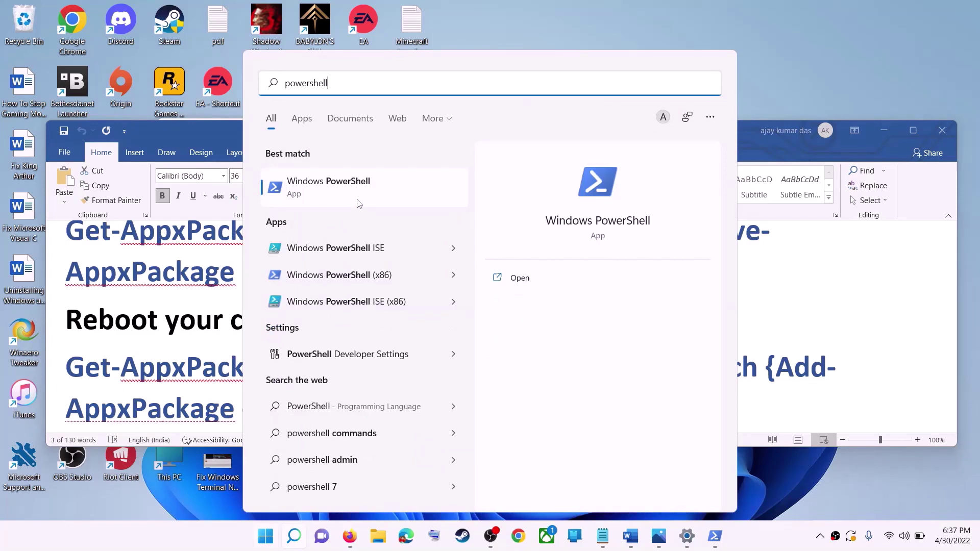
{"action": "right_click", "coordinate": [372, 197]}
{"action": "left_click", "coordinate": [416, 203]}
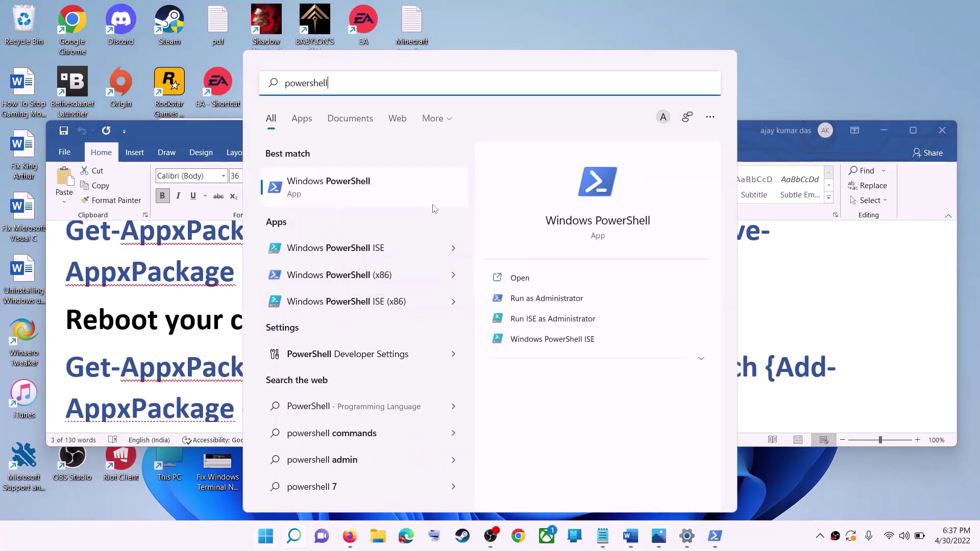
{"action": "left_click", "coordinate": [466, 362]}
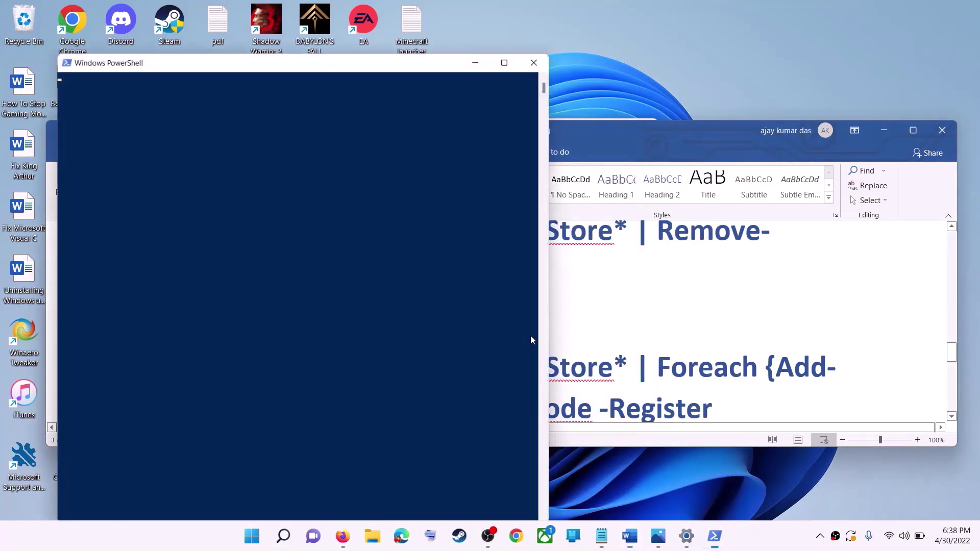
- Copy the Get-AppxPackage command that re-registers WindowsStore with Add-AppxPackage from the Word notes
{"action": "left_click", "coordinate": [657, 383]}
{"action": "scroll", "coordinate": [658, 383], "scroll_direction": "down", "scroll_amount": 1}
{"action": "left_click_drag", "start_coordinate": [657, 383], "coordinate": [65, 307]}
{"action": "right_click", "coordinate": [112, 327]}
{"action": "left_click", "coordinate": [145, 351]}
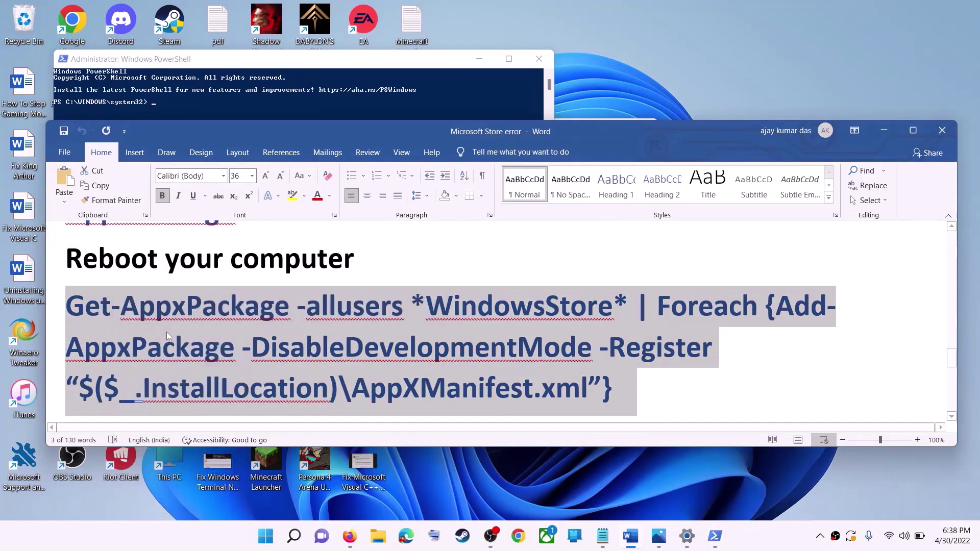
- Paste the copied WindowsStore re-registration command into the administrator PowerShell window and run it
{"action": "key", "text": "alt+Tab"}
{"action": "left_click", "coordinate": [298, 212]}
{"action": "right_click", "coordinate": [298, 209]}
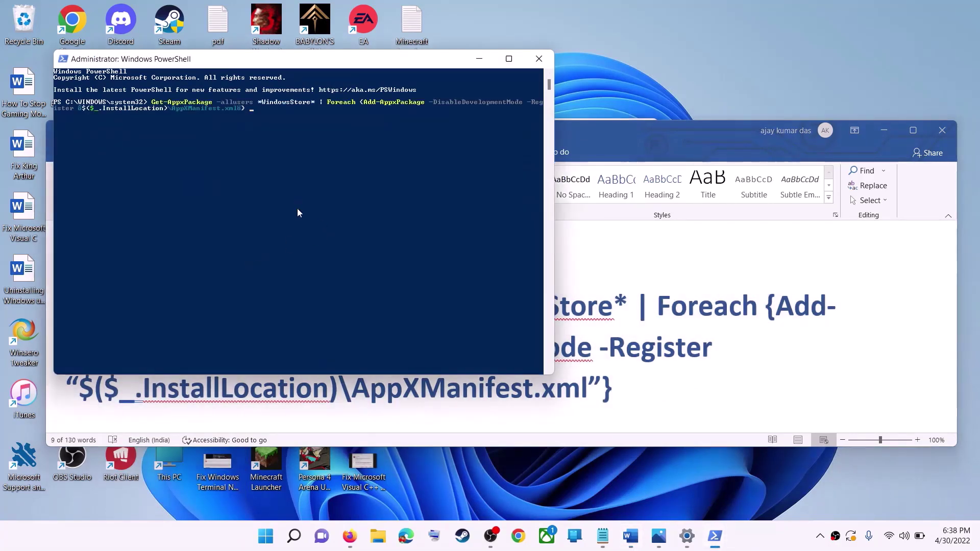
{"action": "key", "text": "Return"}
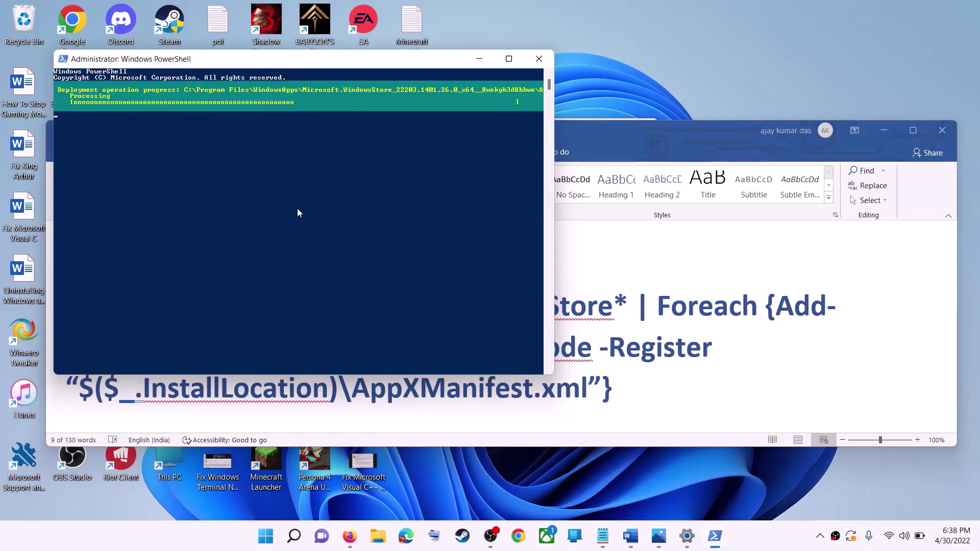
- Search Windows for "store" and open the Microsoft Store app
{"action": "left_click", "coordinate": [268, 542]}
{"action": "type", "text": "s"}
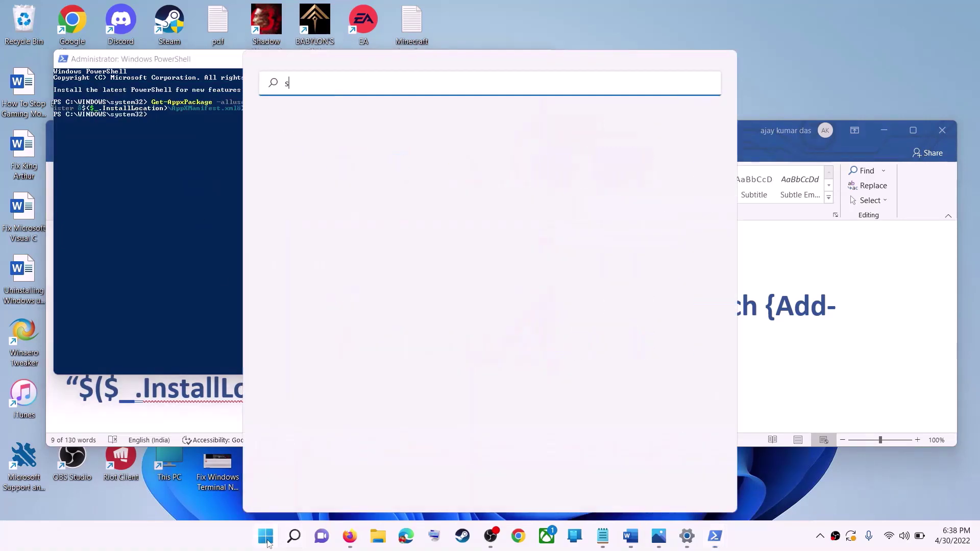
{"action": "type", "text": "tore"}
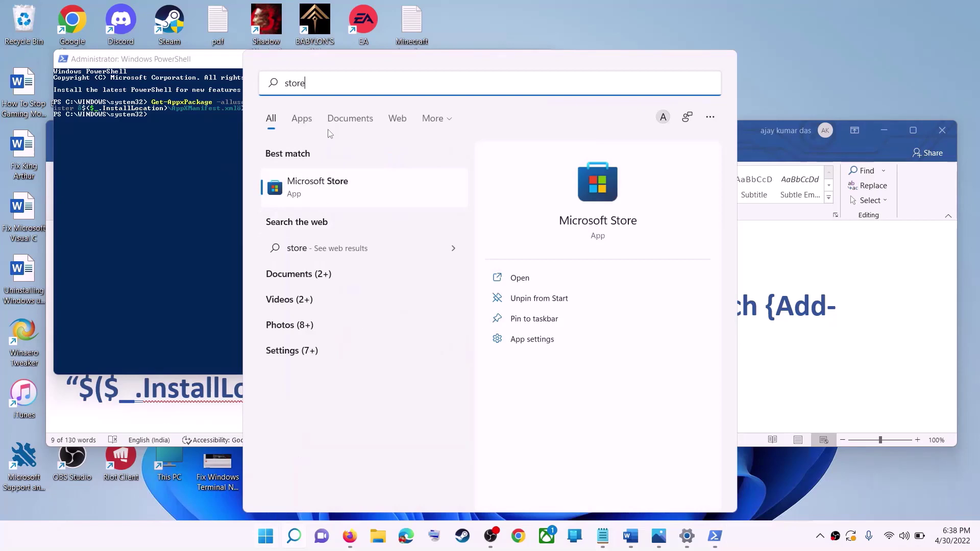
{"action": "key", "text": "Return"}
- Go to Step 10 in the Word notes and select "Try installing to C drive/Different Drive"
{"action": "left_click", "coordinate": [907, 332]}
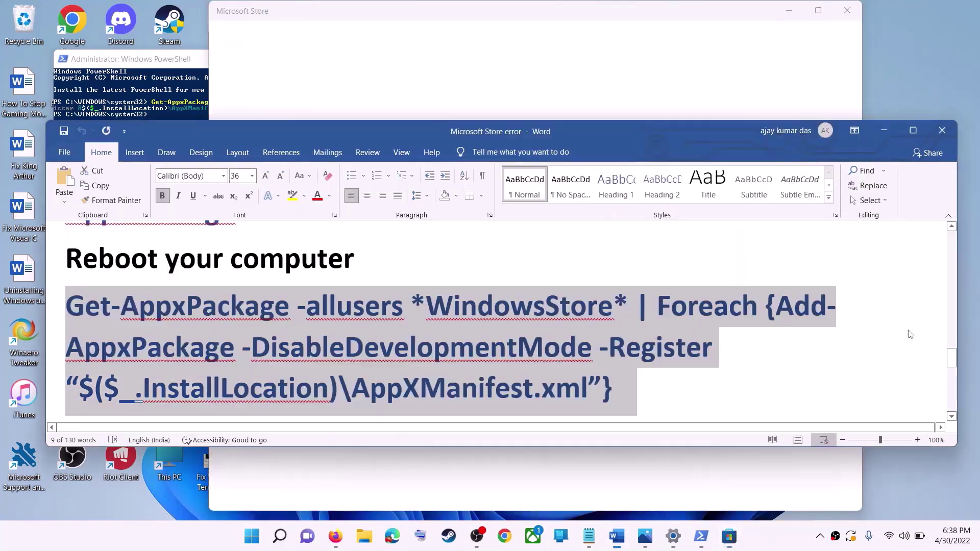
{"action": "scroll", "coordinate": [342, 343], "scroll_direction": "down", "scroll_amount": 2}
{"action": "scroll", "coordinate": [342, 343], "scroll_direction": "down", "scroll_amount": 2}
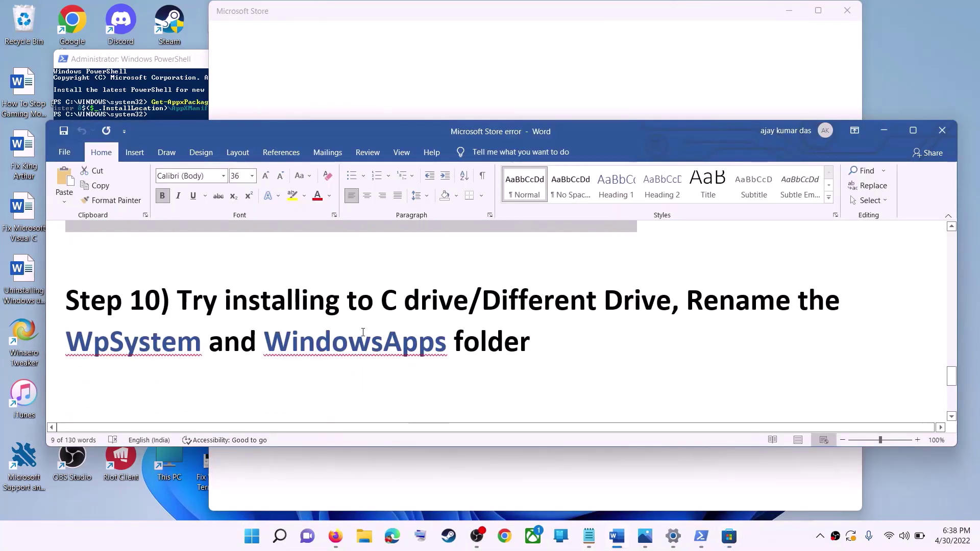
{"action": "left_click_drag", "start_coordinate": [209, 297], "coordinate": [670, 302]}
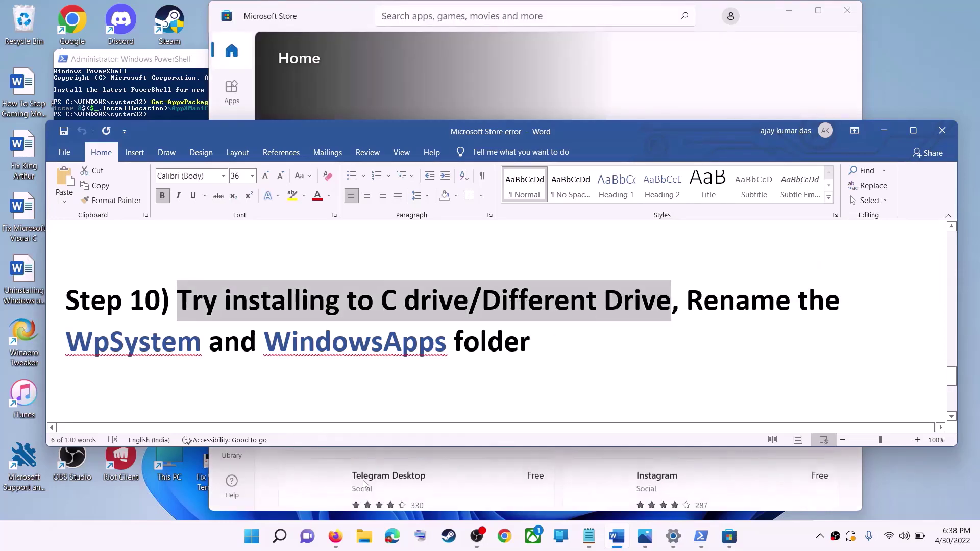
- Open Windows Settings and go to the Storage page under System
{"action": "left_click", "coordinate": [256, 535]}
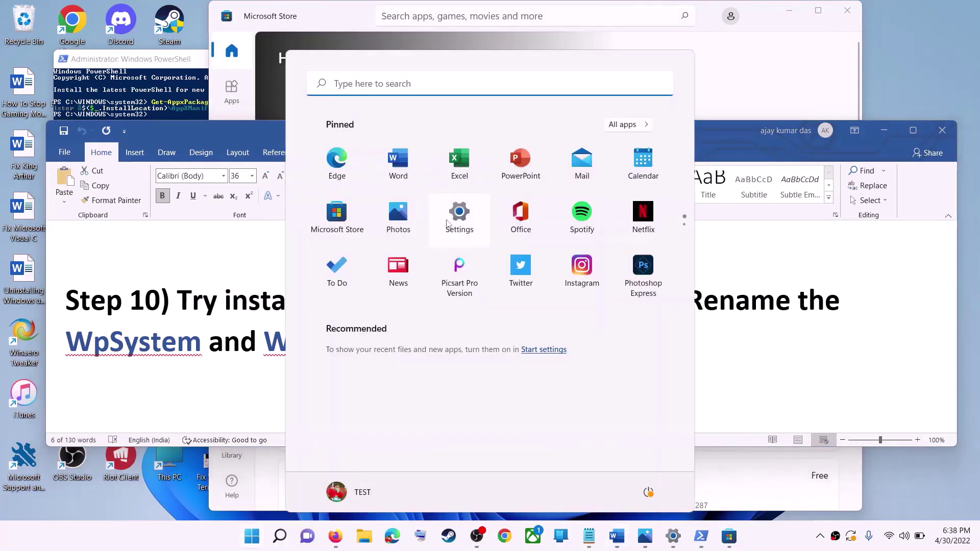
{"action": "left_click", "coordinate": [459, 161]}
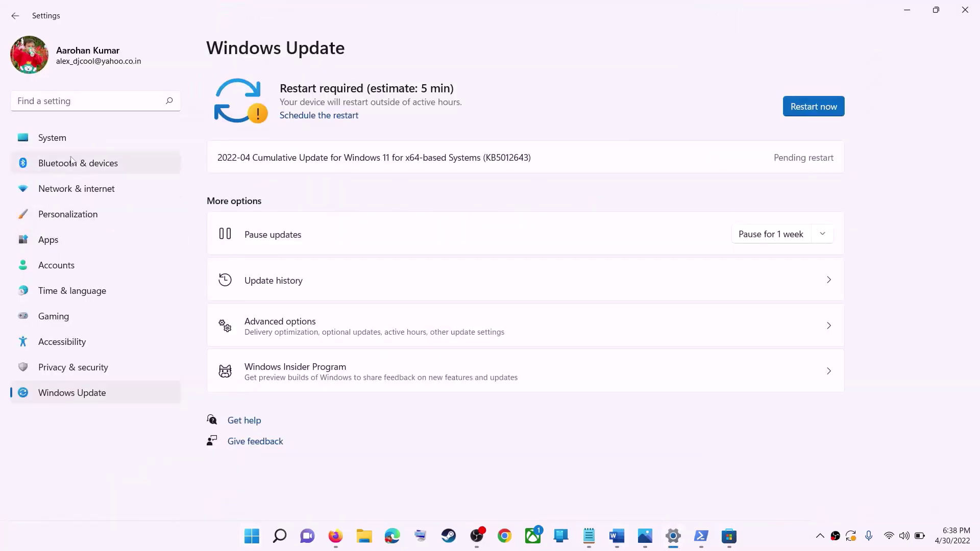
{"action": "left_click", "coordinate": [63, 142]}
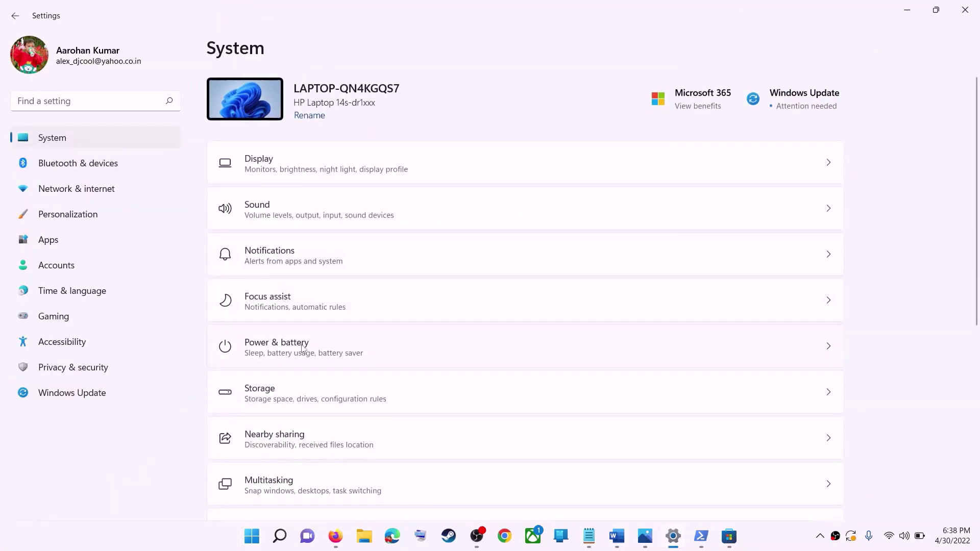
{"action": "scroll", "coordinate": [270, 276], "scroll_direction": "down", "scroll_amount": 3}
{"action": "left_click", "coordinate": [280, 264]}
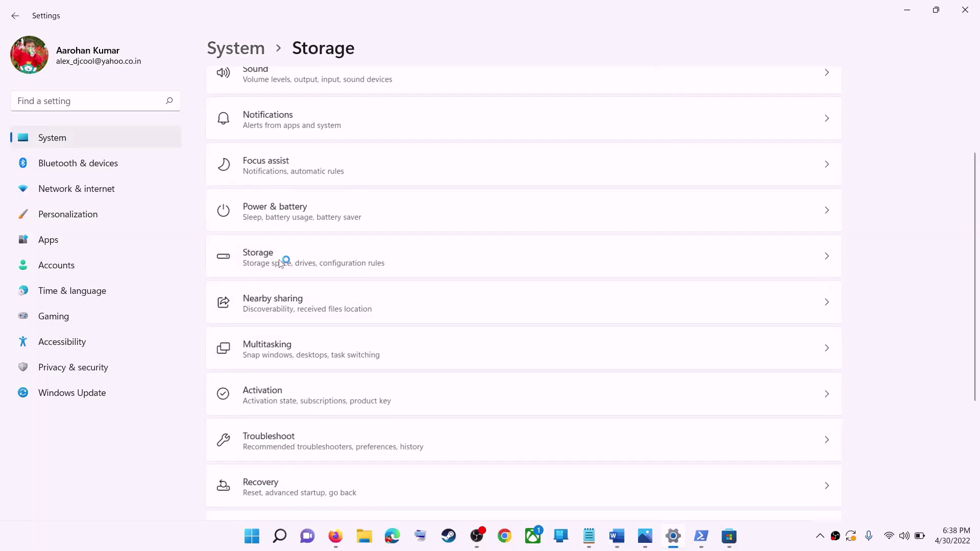
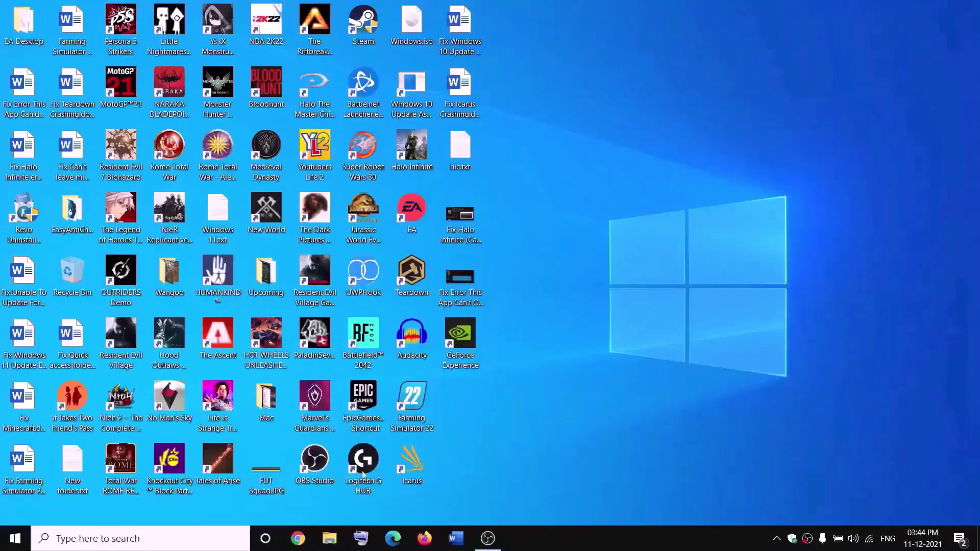
- Open the New Volume (D:) drive from This PC in File Explorer
{"action": "left_click", "coordinate": [330, 539]}
{"action": "left_click", "coordinate": [51, 264]}
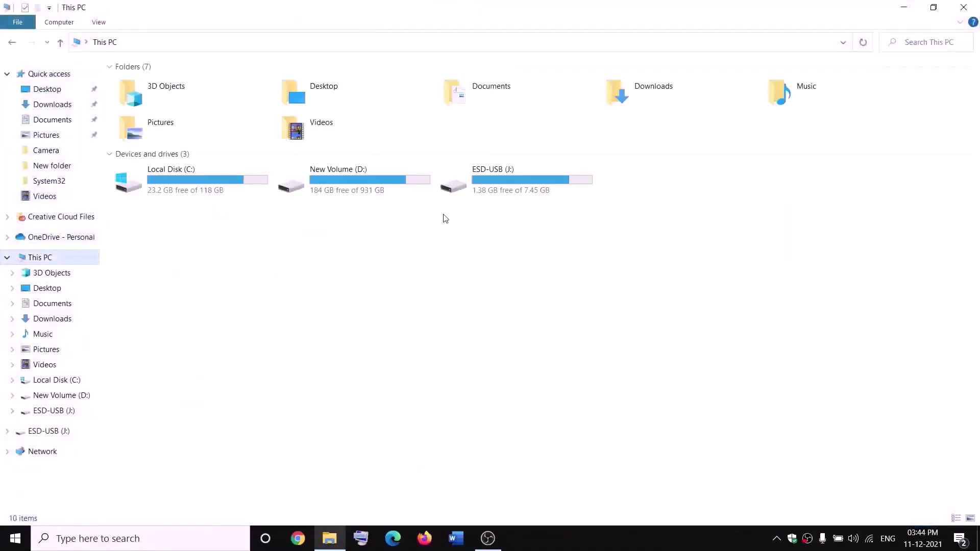
{"action": "double_click", "coordinate": [366, 190]}
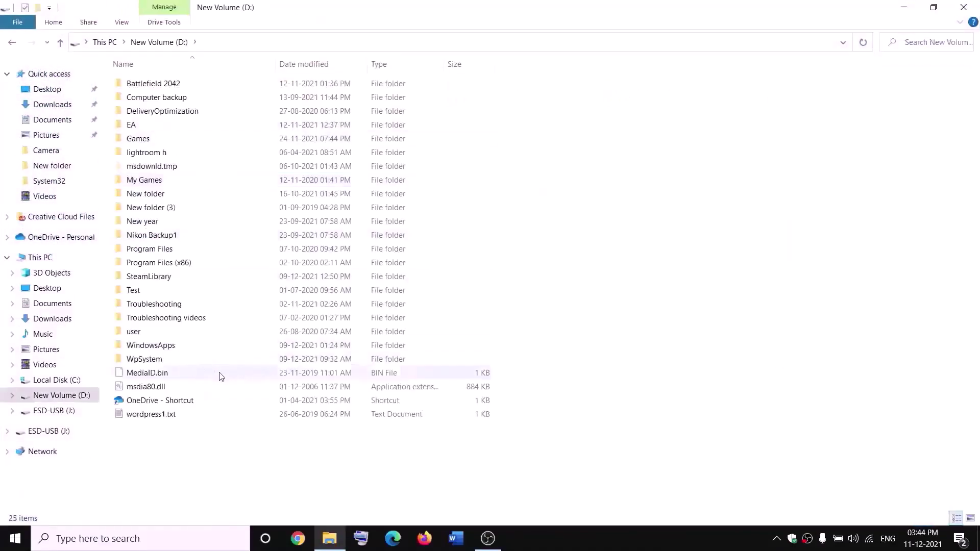
{"action": "left_click", "coordinate": [214, 362]}
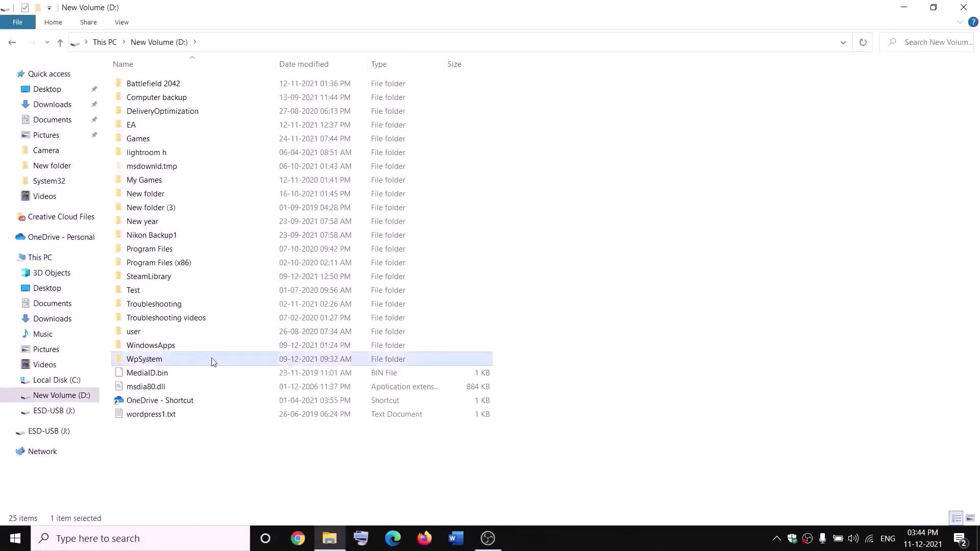
{"action": "right_click", "coordinate": [159, 363]}
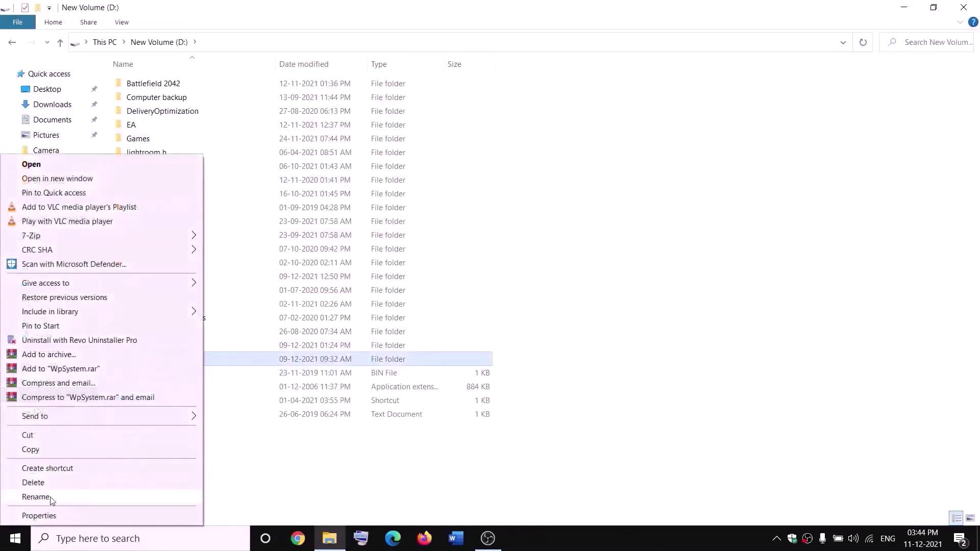
{"action": "left_click", "coordinate": [310, 466]}
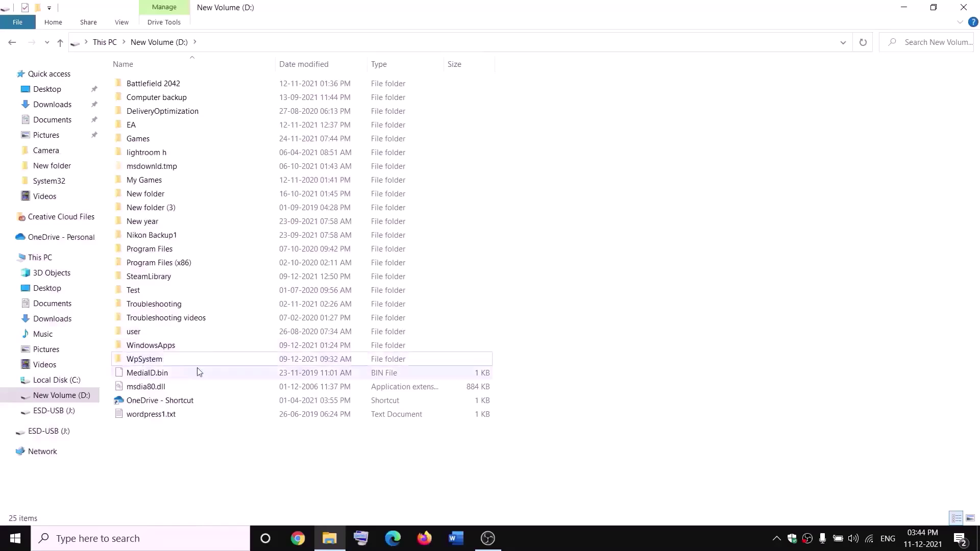
- Open the advanced security settings of the WpSystem folder on drive D through its properties
{"action": "right_click", "coordinate": [144, 362]}
{"action": "left_click", "coordinate": [41, 514]}
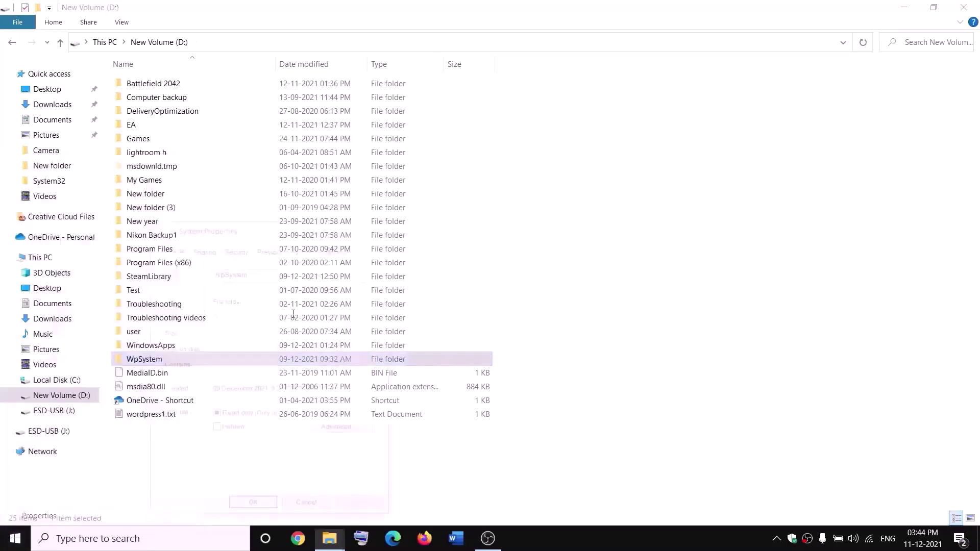
{"action": "left_click_drag", "start_coordinate": [306, 221], "coordinate": [421, 143]}
{"action": "left_click", "coordinate": [364, 164]}
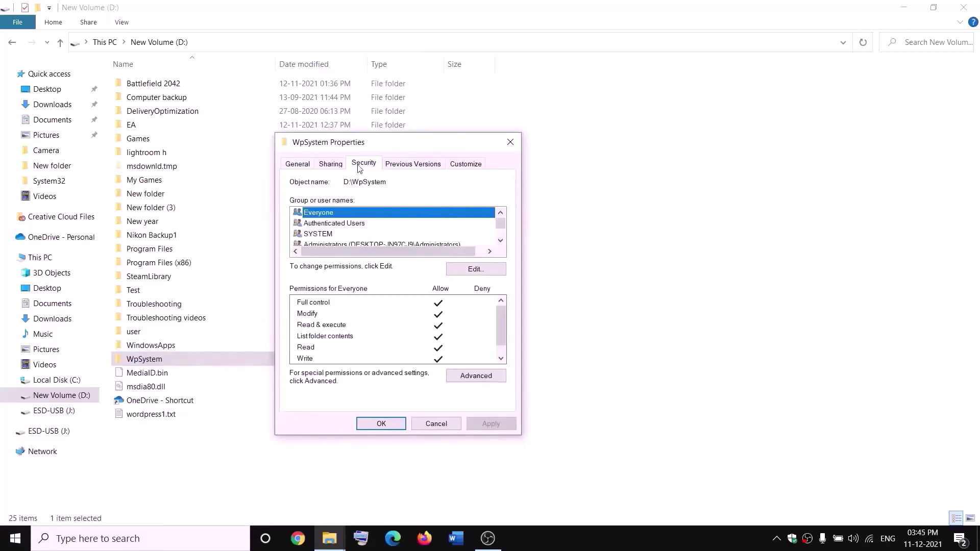
{"action": "left_click", "coordinate": [472, 378]}
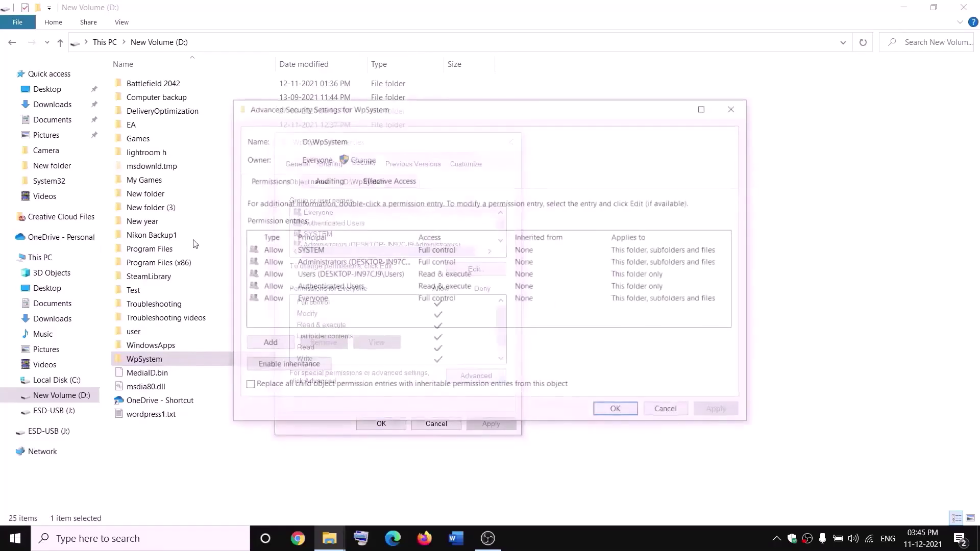
- Change the WpSystem folder's owner to Everyone, checking the entered name before accepting it
{"action": "left_click", "coordinate": [362, 160]}
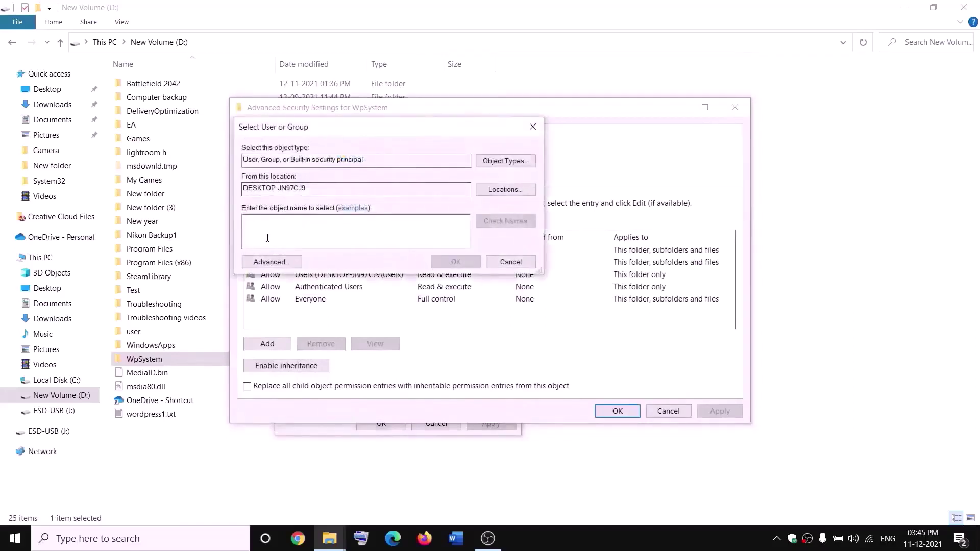
{"action": "type", "text": "w"}
{"action": "key", "text": "BackSpace"}
{"action": "type", "text": "everyone"}
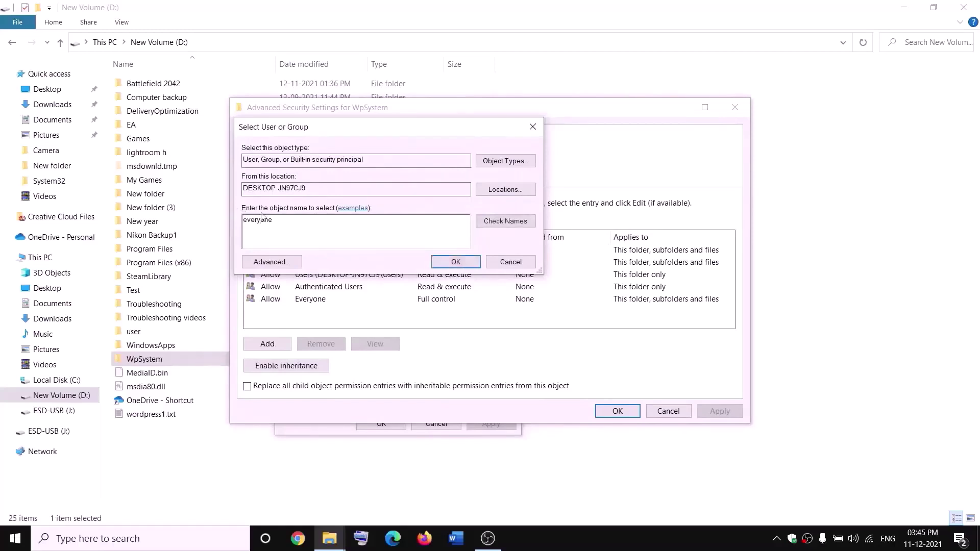
{"action": "left_click_drag", "start_coordinate": [273, 220], "coordinate": [231, 231]}
{"action": "left_click", "coordinate": [508, 221]}
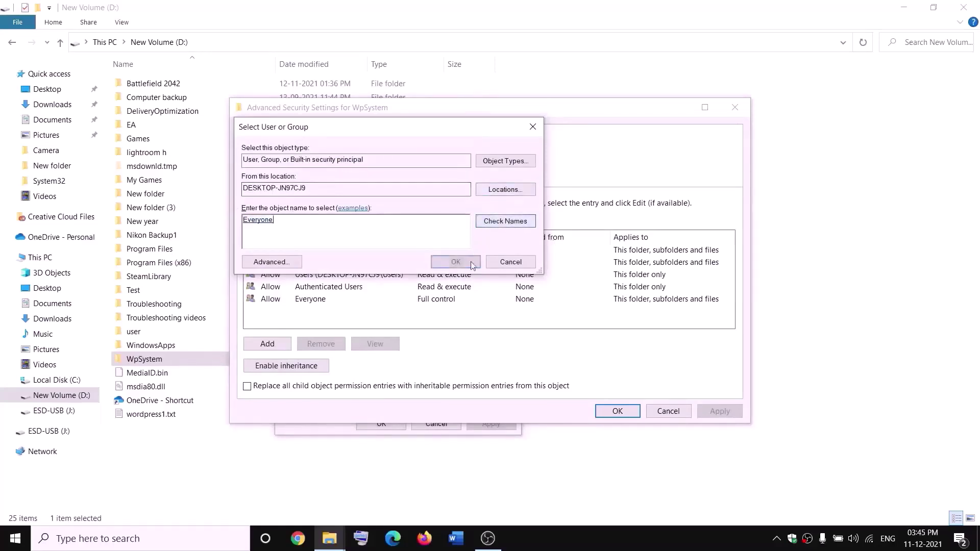
{"action": "left_click", "coordinate": [457, 263]}
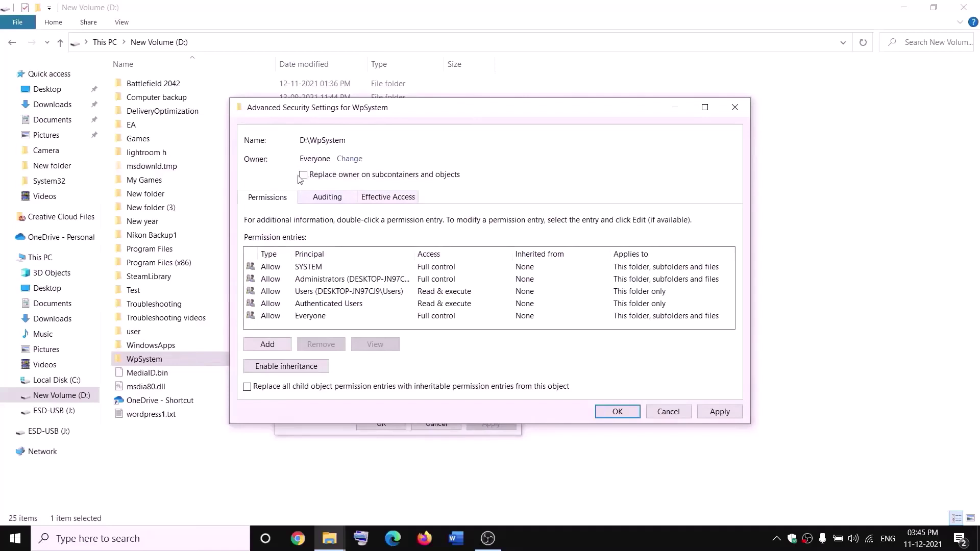
- Enable "Replace owner on subcontainers and objects", apply the ownership change, and close the WpSystem security and properties dialogs
{"action": "left_click", "coordinate": [719, 411]}
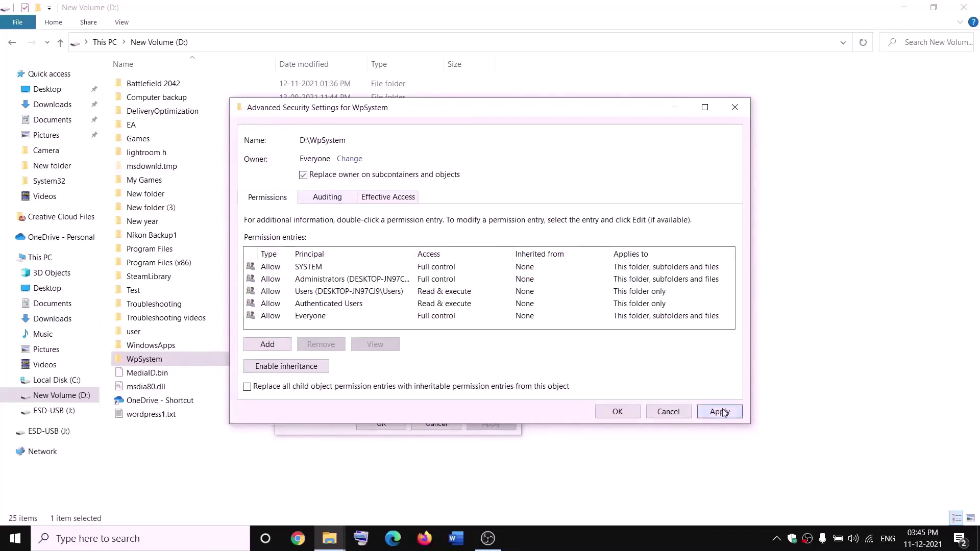
{"action": "left_click", "coordinate": [617, 412]}
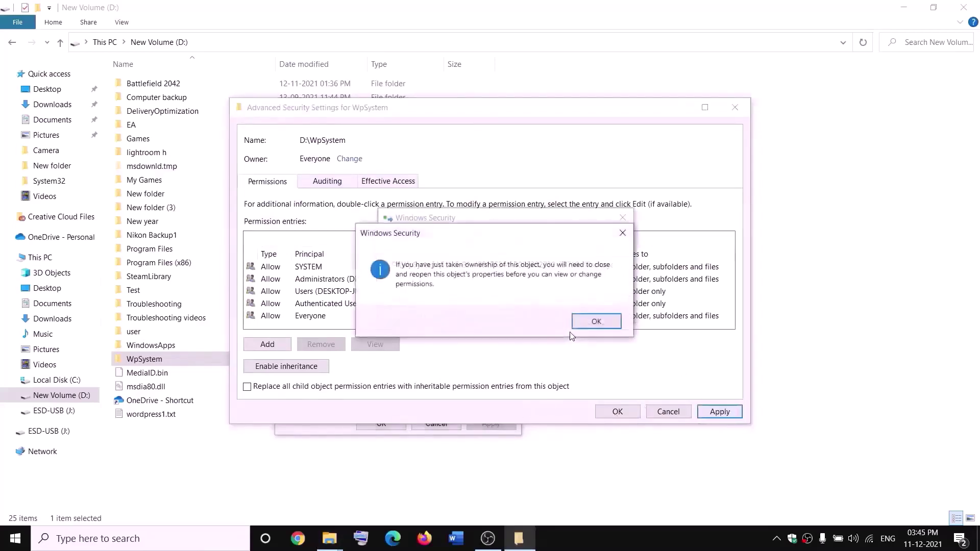
{"action": "left_click", "coordinate": [592, 323]}
{"action": "left_click", "coordinate": [384, 424]}
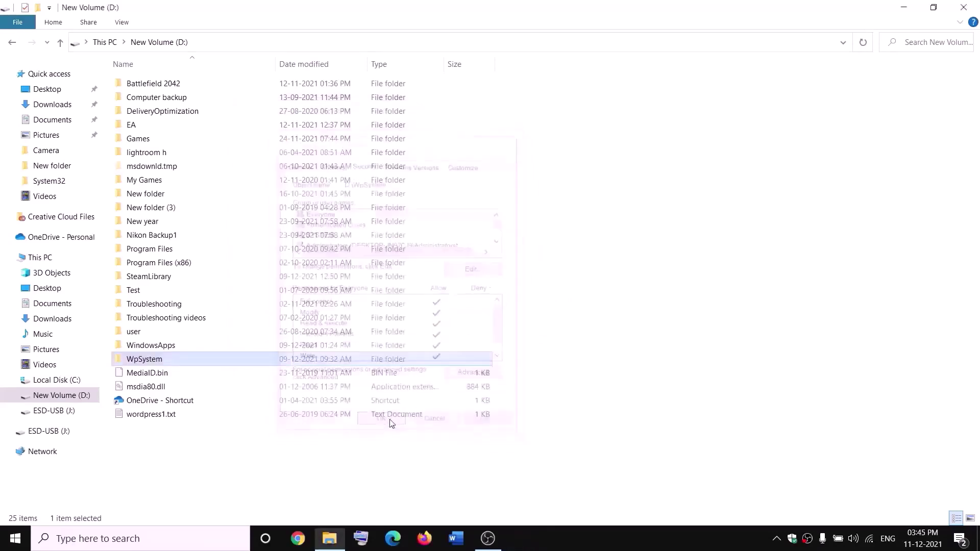
- Reopen the WpSystem folder's properties and bring up its advanced security settings again
{"action": "right_click", "coordinate": [146, 361]}
{"action": "left_click", "coordinate": [58, 516]}
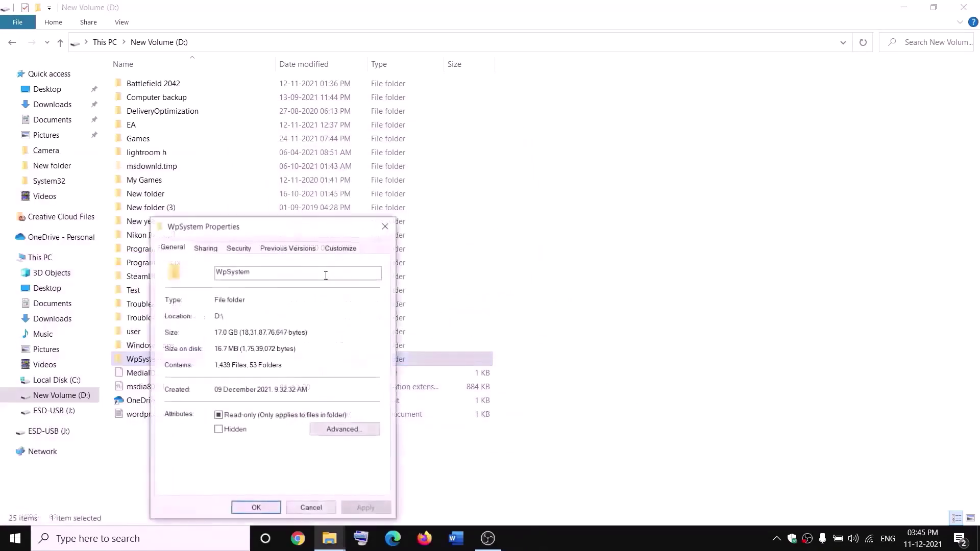
{"action": "left_click_drag", "start_coordinate": [262, 227], "coordinate": [361, 167]}
{"action": "left_click", "coordinate": [361, 187]}
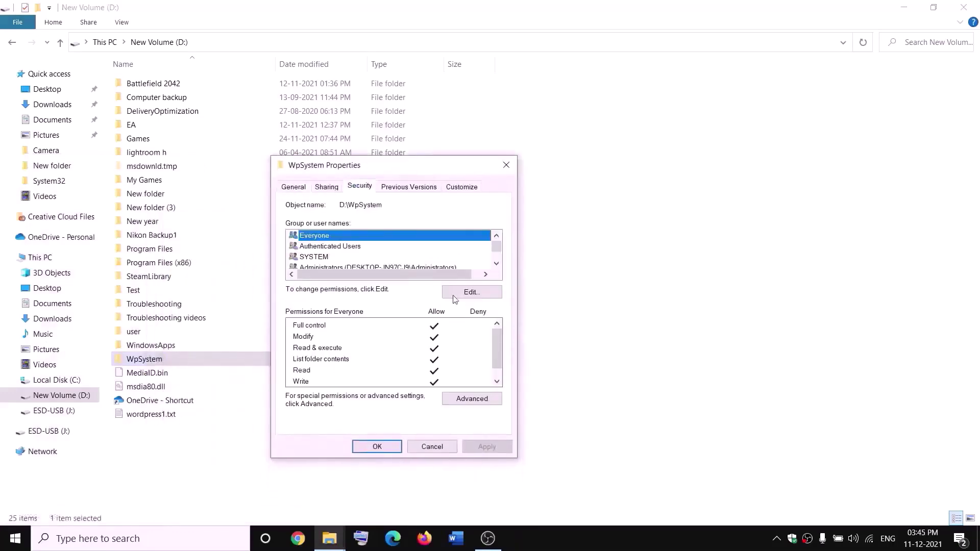
{"action": "left_click", "coordinate": [476, 400]}
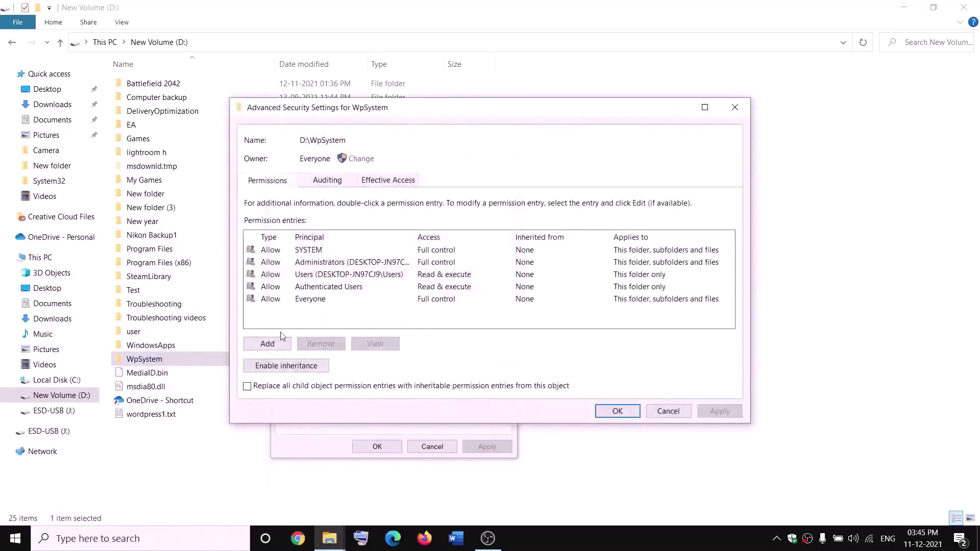
- Add an Allow permission entry for Everyone on the WpSystem folder with full control over this folder, subfolders and files
{"action": "left_click", "coordinate": [267, 345]}
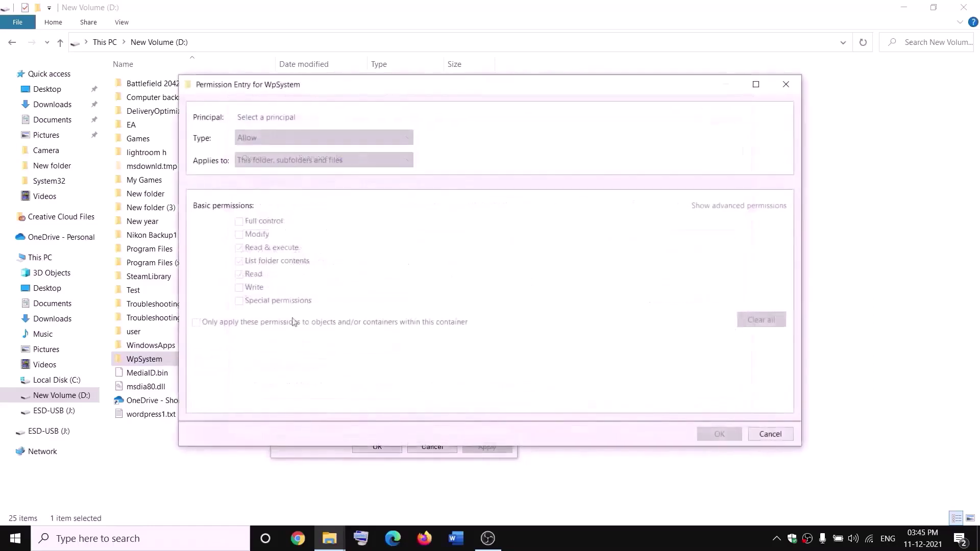
{"action": "left_click", "coordinate": [267, 118]}
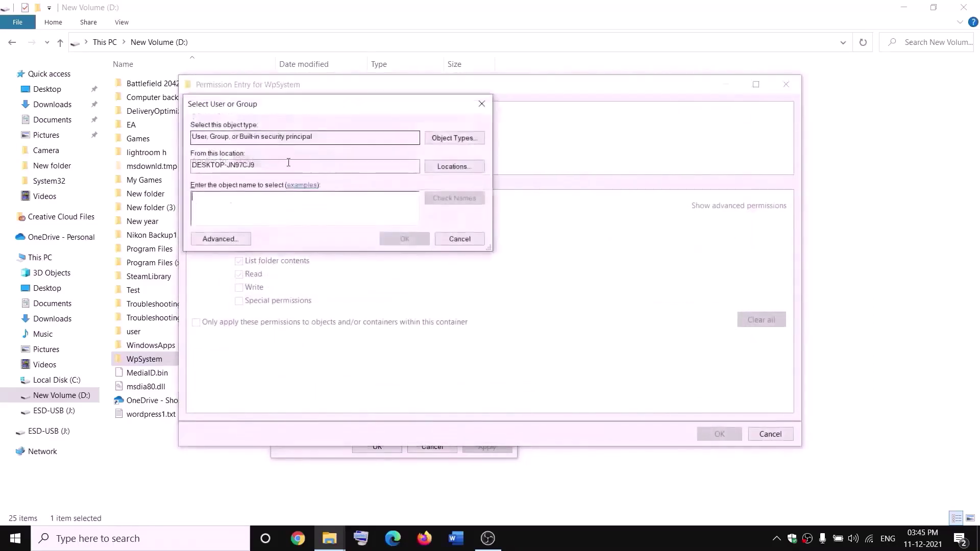
{"action": "type", "text": "everyone"}
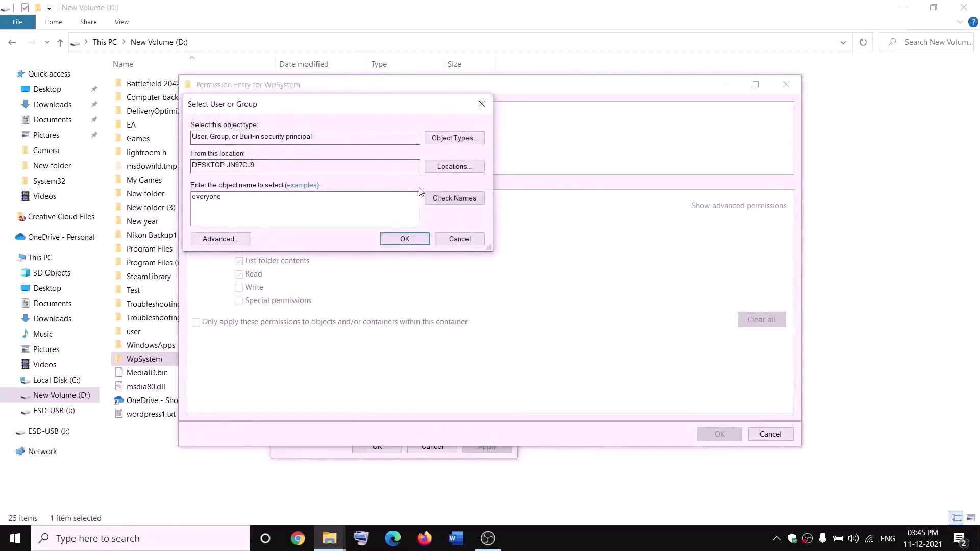
{"action": "left_click", "coordinate": [435, 199]}
{"action": "left_click", "coordinate": [405, 239]}
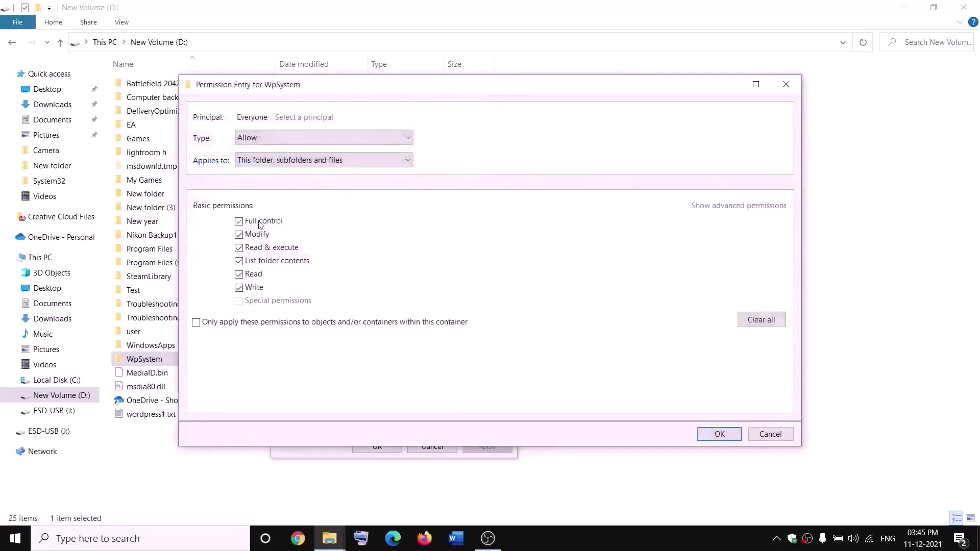
{"action": "left_click", "coordinate": [720, 434]}
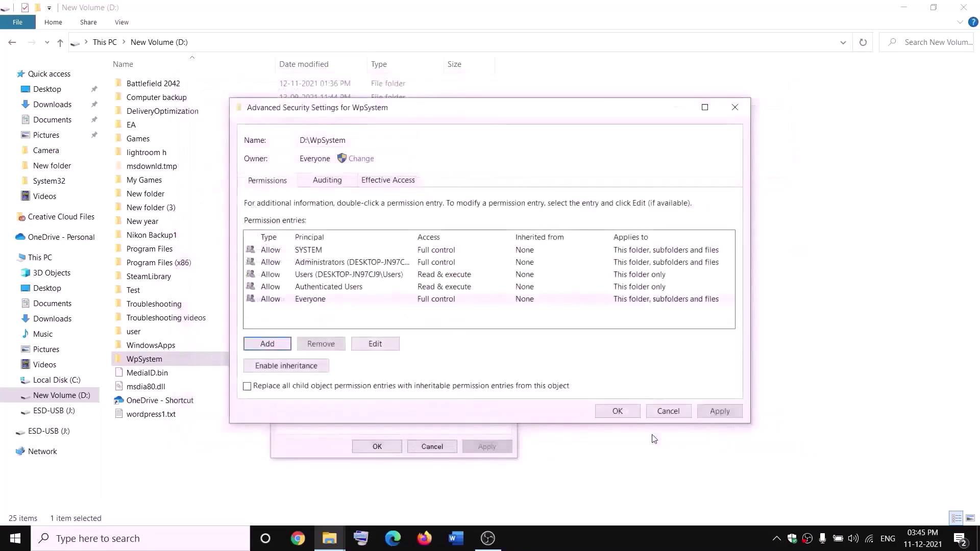
- Apply the new WpSystem permissions and close the advanced security and properties dialogs
{"action": "left_click", "coordinate": [718, 412]}
{"action": "left_click", "coordinate": [618, 411]}
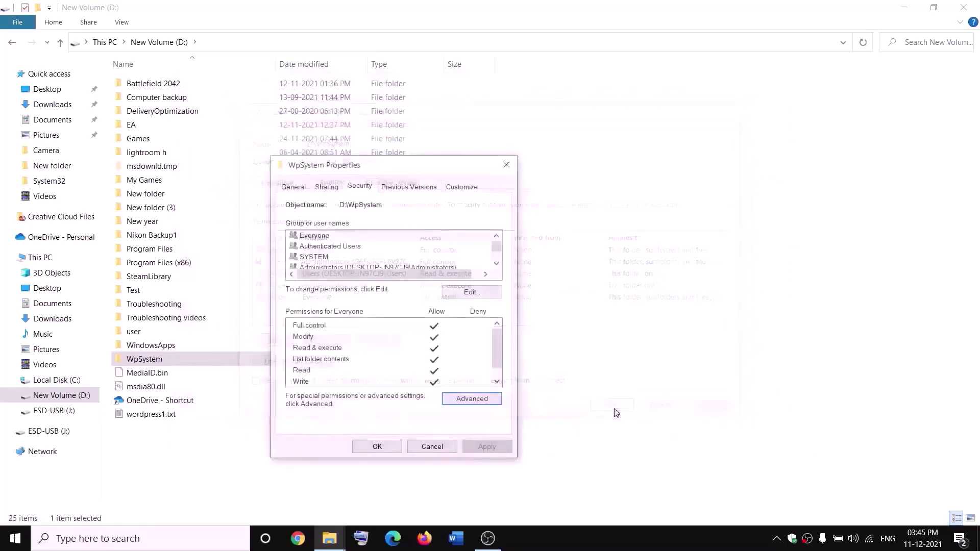
{"action": "left_click", "coordinate": [390, 444]}
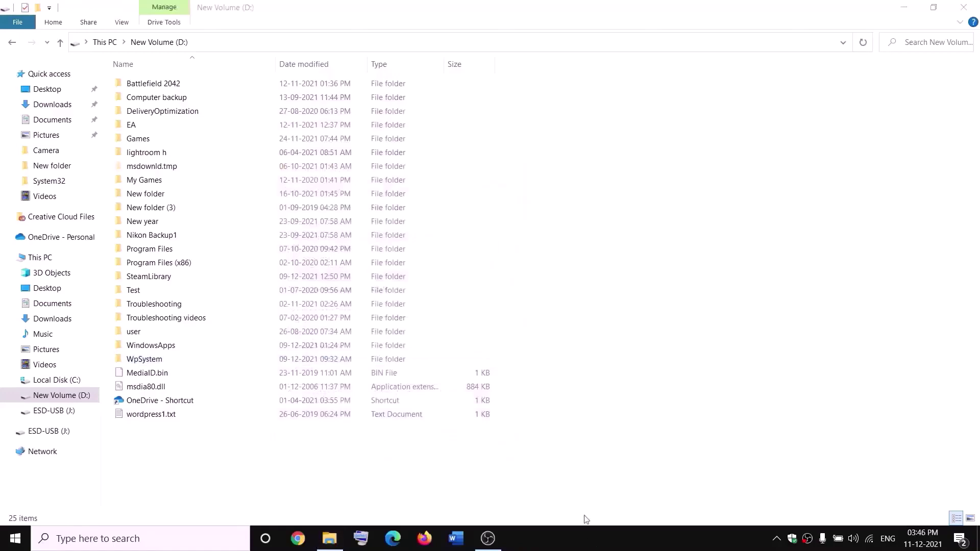
- Rename the WpSystem folder on drive D to WpSystem.old
{"action": "right_click", "coordinate": [143, 362]}
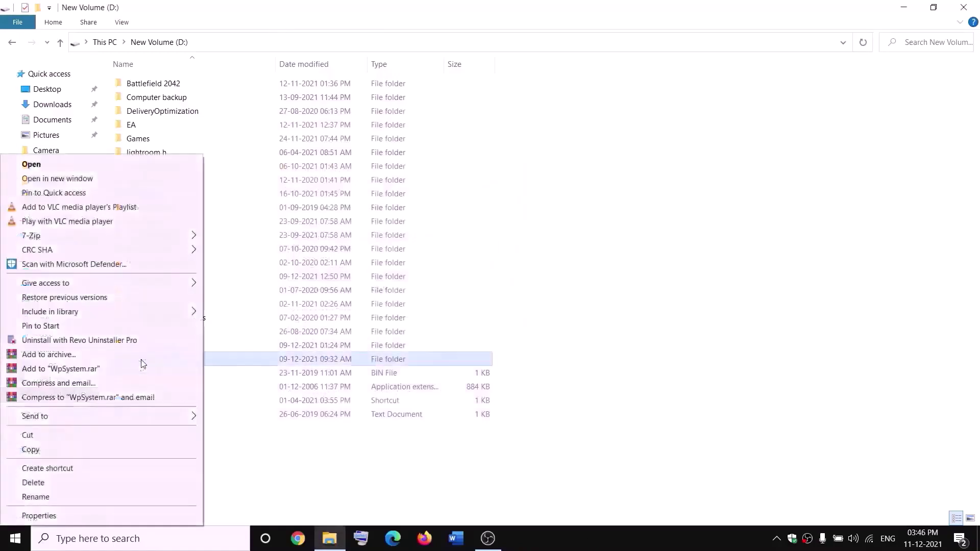
{"action": "left_click", "coordinate": [36, 497]}
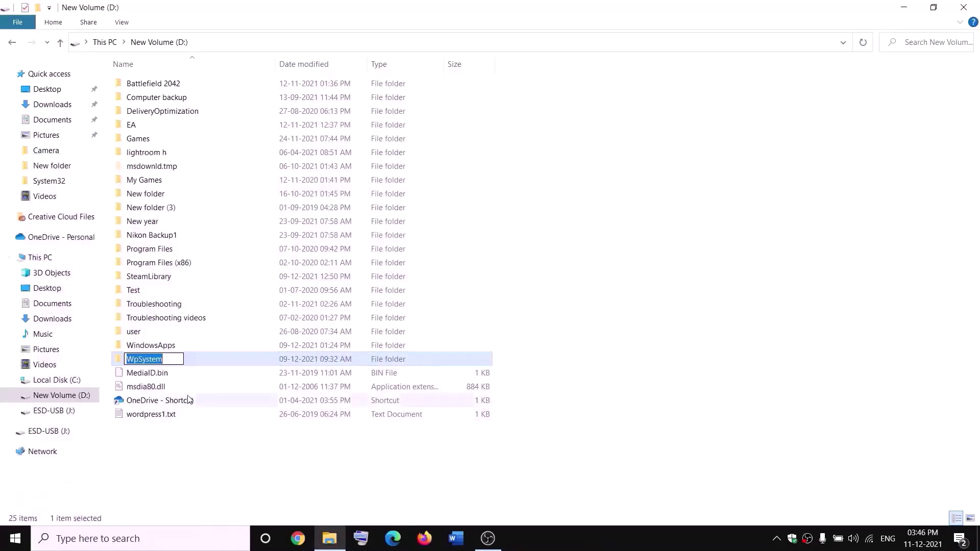
{"action": "key", "text": "End"}
{"action": "type", "text": ".old"}
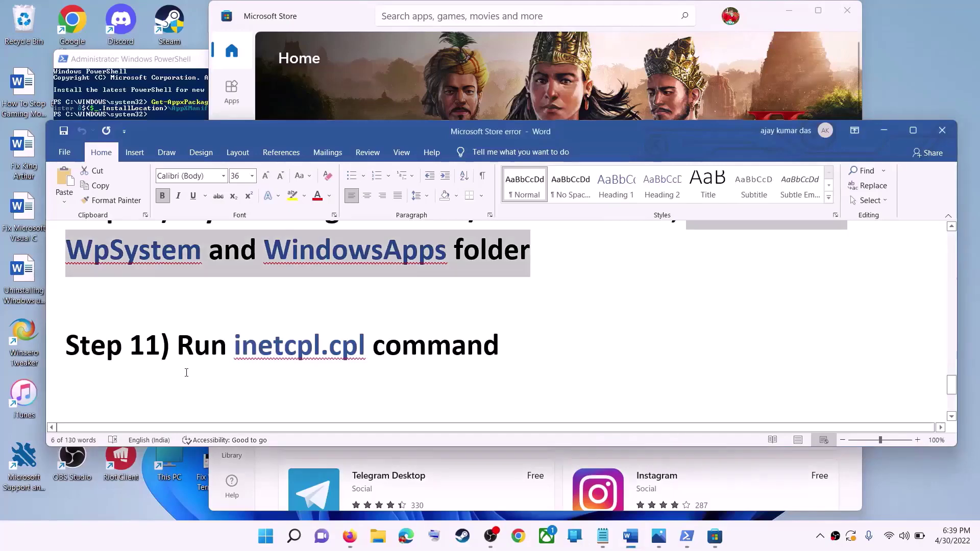
- Highlight the step 11 instruction in the Word document, then find inetcpl.cpl through Windows search and open it
{"action": "left_click_drag", "start_coordinate": [178, 347], "coordinate": [442, 352]}
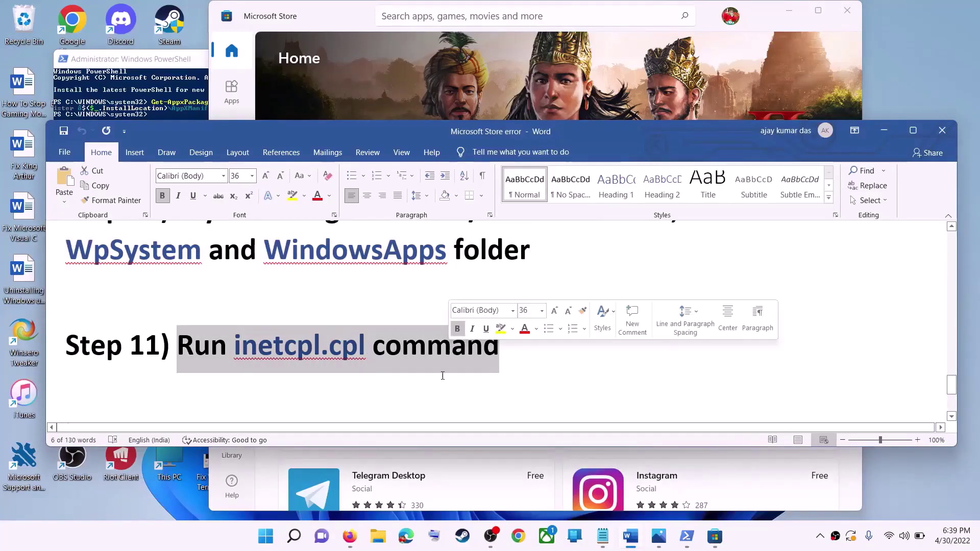
{"action": "left_click", "coordinate": [266, 536]}
{"action": "type", "text": "i"}
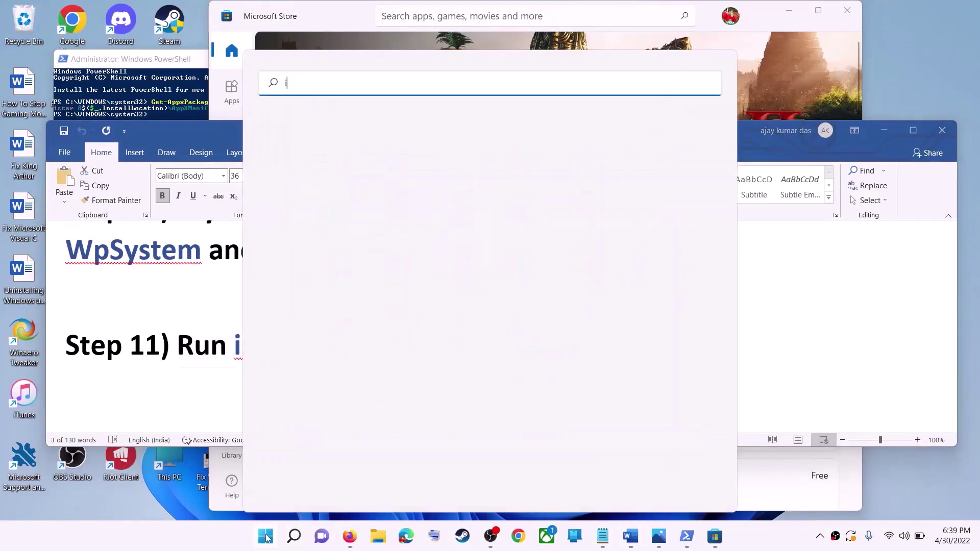
{"action": "type", "text": "netc"}
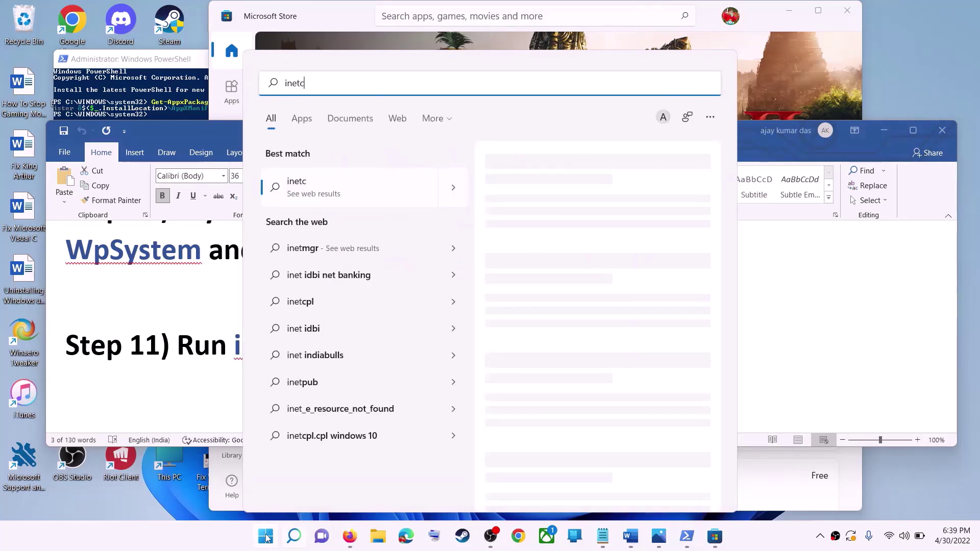
{"action": "type", "text": "pl.cpl"}
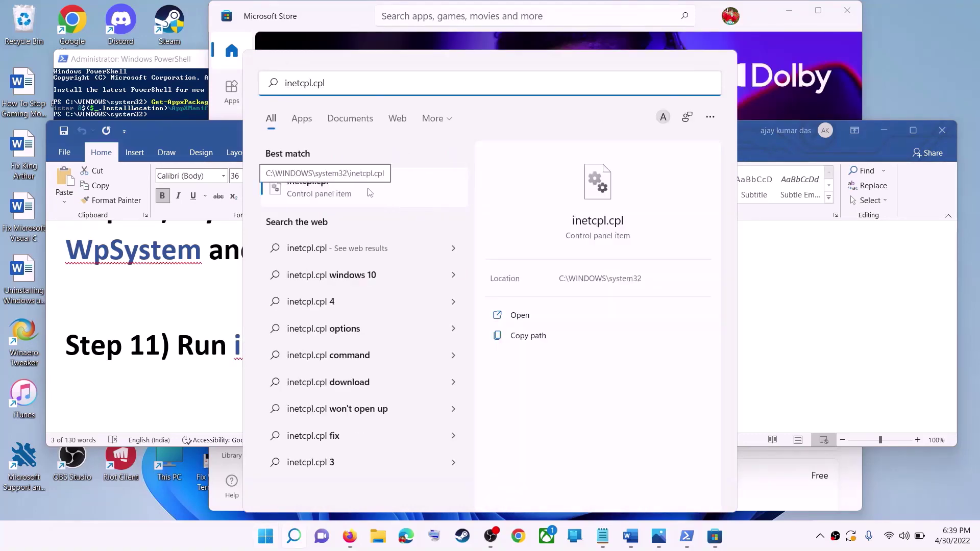
{"action": "left_click", "coordinate": [369, 192]}
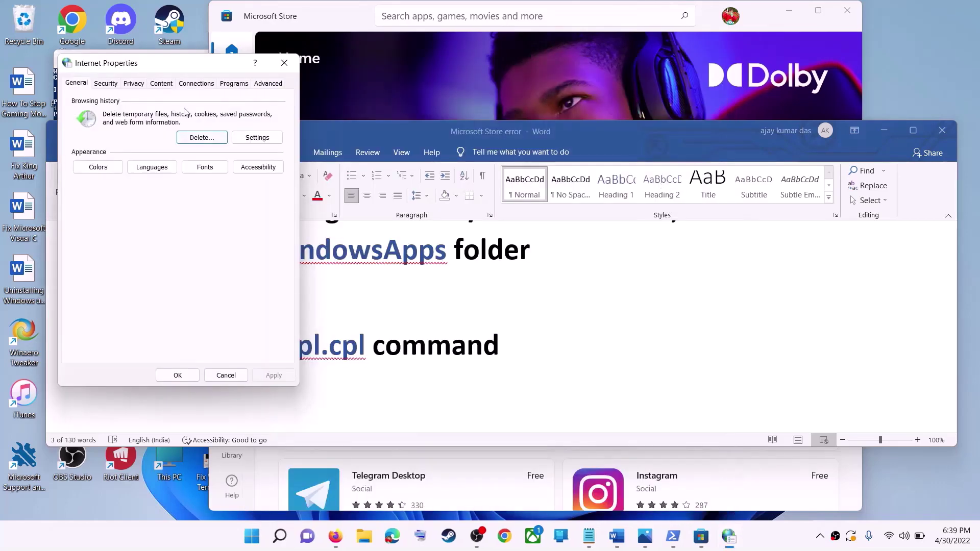
- Check the TLS 1.0 to 1.3 options in the advanced settings of Internet Properties and accept the dialog
{"action": "left_click", "coordinate": [544, 124]}
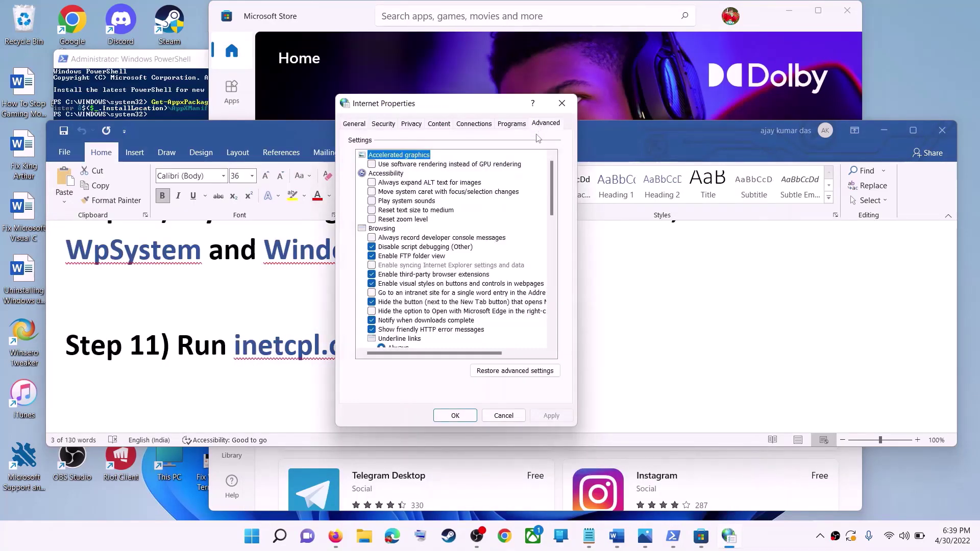
{"action": "scroll", "coordinate": [499, 232], "scroll_direction": "down", "scroll_amount": 15}
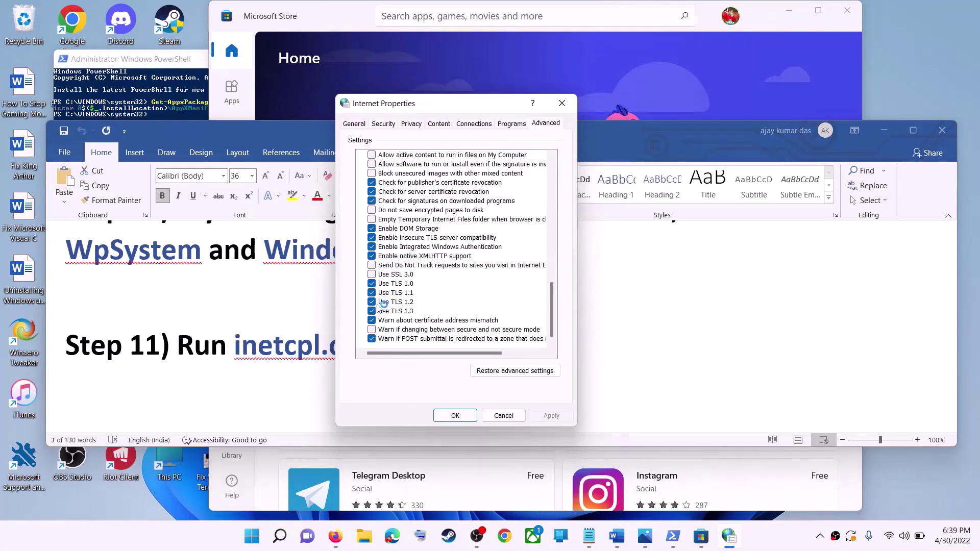
{"action": "left_click", "coordinate": [454, 415]}
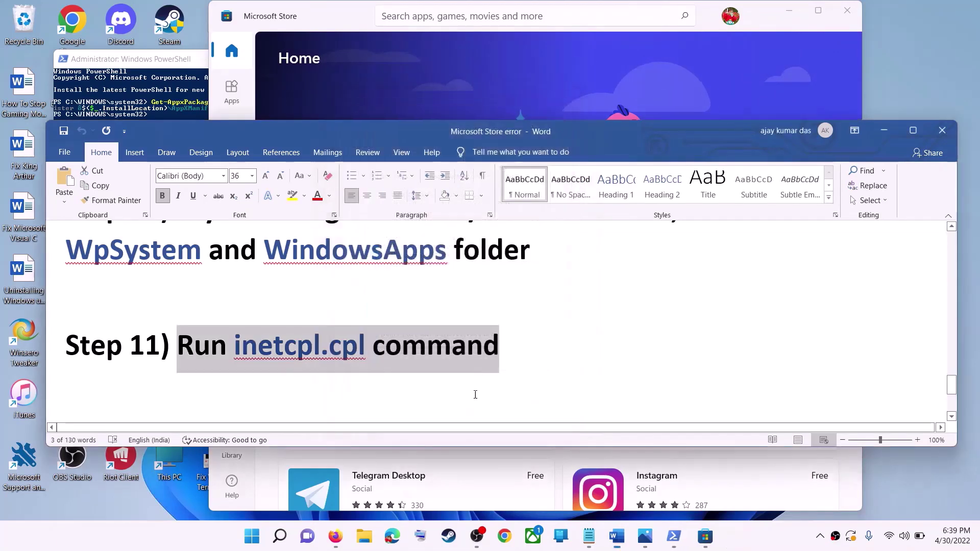
- Read step 12 in the Word document, highlighting the media creation tool instruction and its Windows 10 and Windows 11 download links
{"action": "left_click", "coordinate": [275, 308]}
{"action": "scroll", "coordinate": [337, 322], "scroll_direction": "down", "scroll_amount": 1}
{"action": "scroll", "coordinate": [337, 321], "scroll_direction": "down", "scroll_amount": 3}
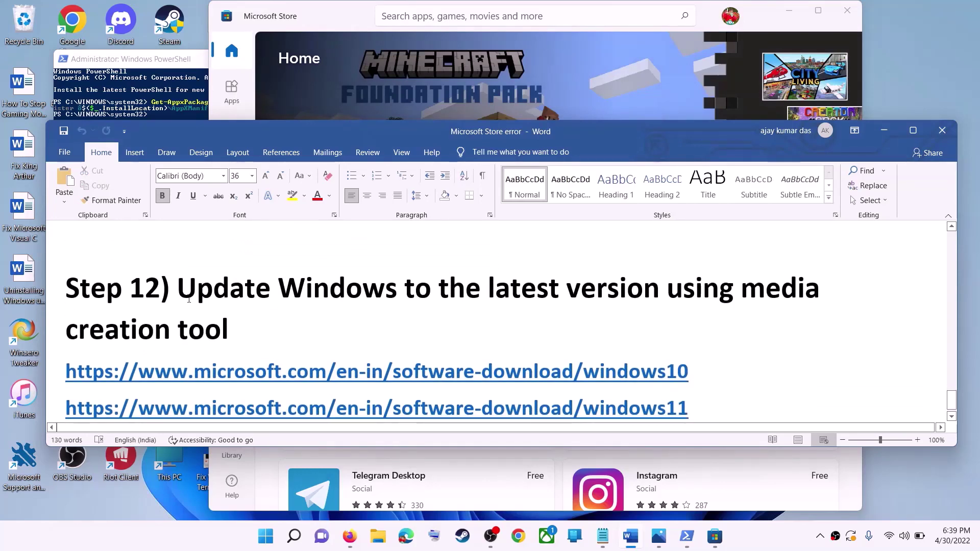
{"action": "left_click_drag", "start_coordinate": [178, 288], "coordinate": [677, 320]}
{"action": "left_click", "coordinate": [230, 330]}
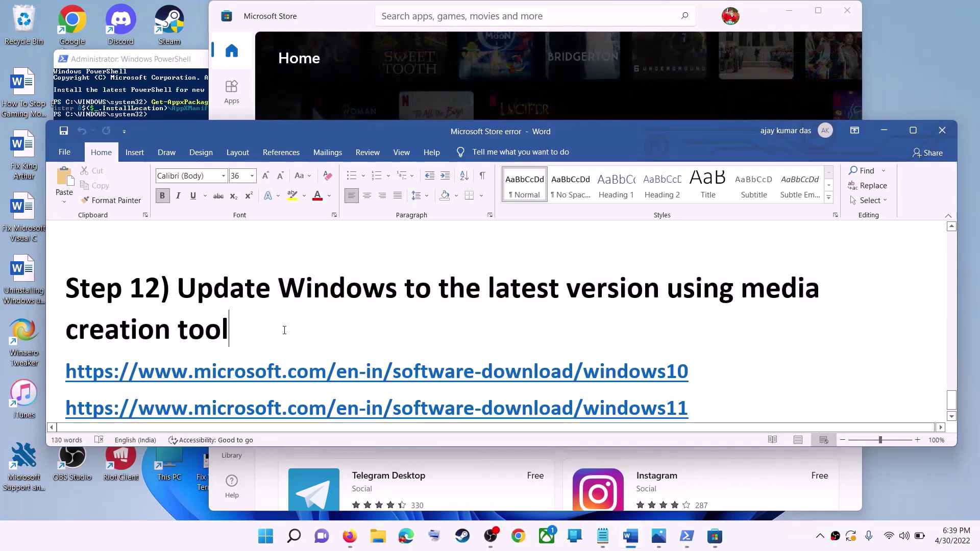
{"action": "scroll", "coordinate": [604, 328], "scroll_direction": "down", "scroll_amount": 1}
{"action": "triple_click", "coordinate": [664, 354]}
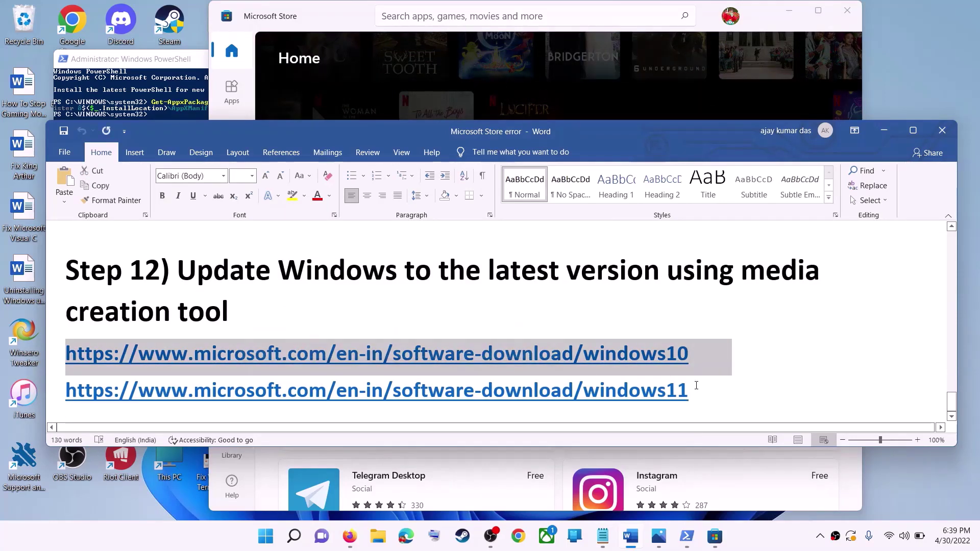
{"action": "triple_click", "coordinate": [645, 391]}
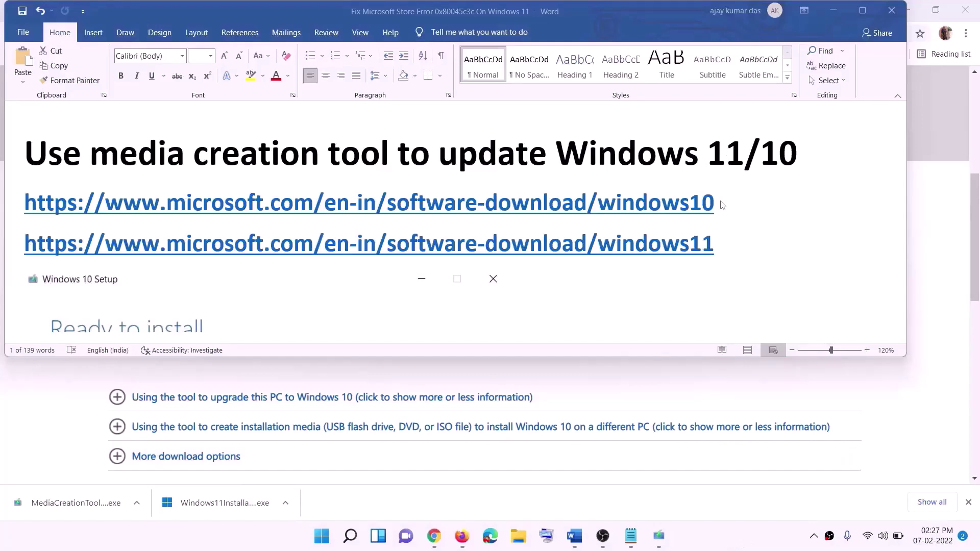
- Highlight the Windows 10 and Windows 11 download links under the heading about updating with the media creation tool
{"action": "left_click", "coordinate": [722, 218]}
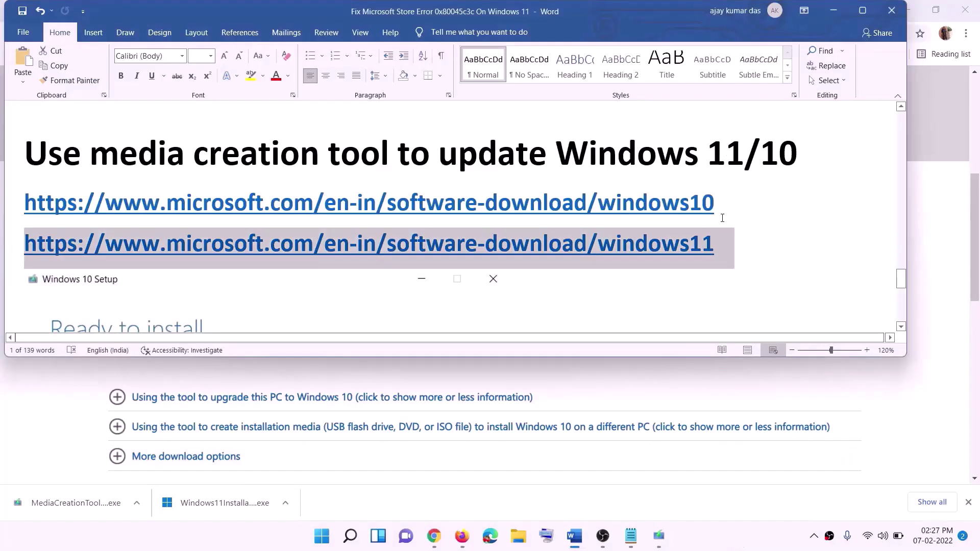
{"action": "triple_click", "coordinate": [678, 202]}
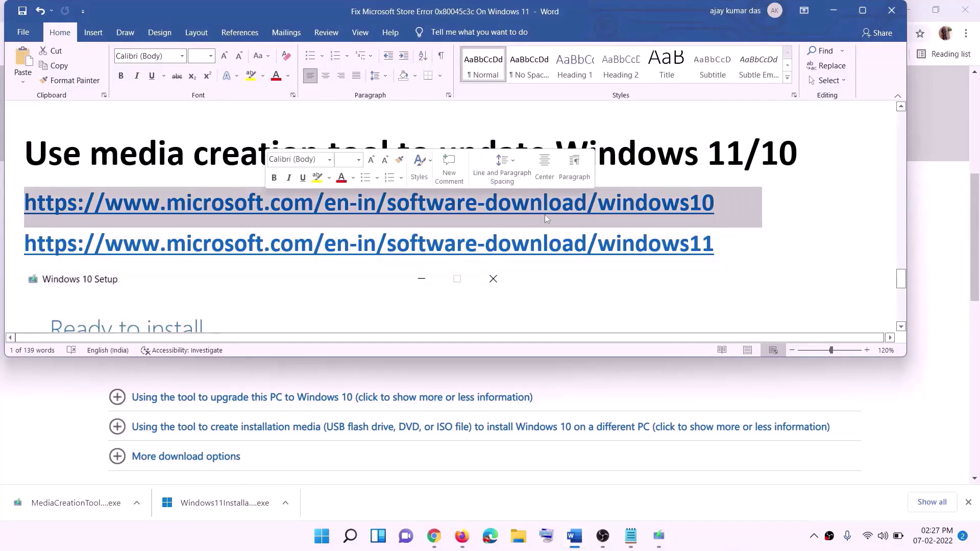
{"action": "triple_click", "coordinate": [729, 245]}
- Minimize the Word document and review the Windows 10 download page in Chrome, including its installation media section
{"action": "left_click", "coordinate": [833, 10]}
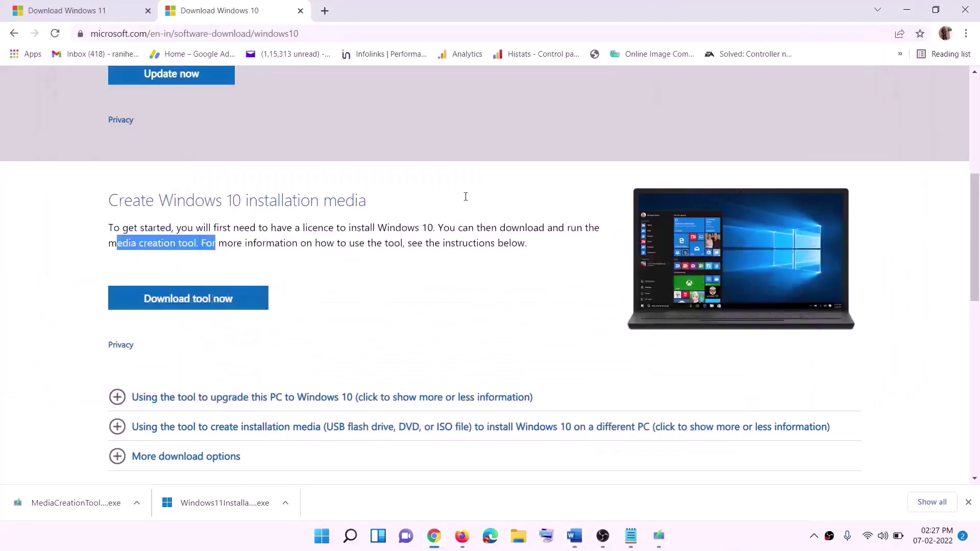
{"action": "scroll", "coordinate": [417, 262], "scroll_direction": "up", "scroll_amount": 6}
{"action": "scroll", "coordinate": [370, 200], "scroll_direction": "down", "scroll_amount": 5}
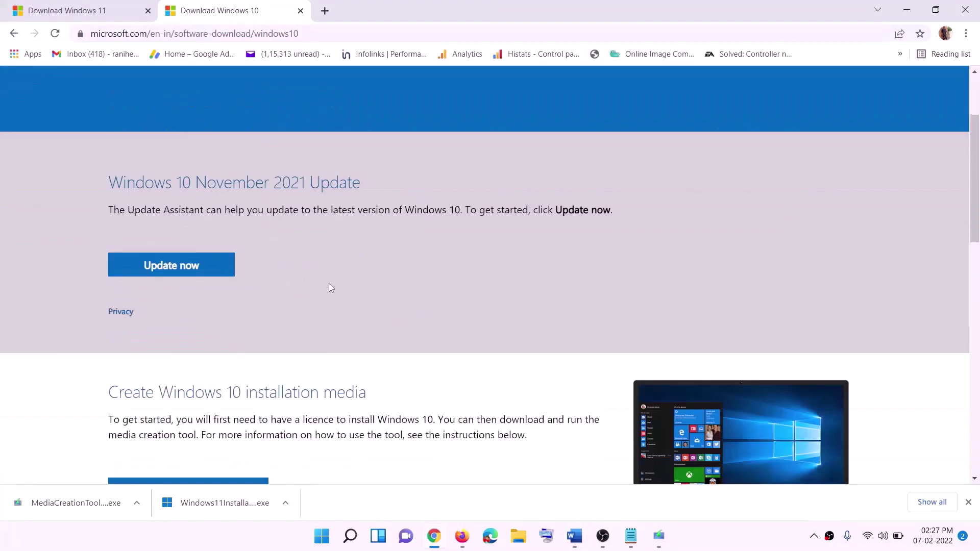
{"action": "left_click_drag", "start_coordinate": [117, 306], "coordinate": [221, 307]}
{"action": "scroll", "coordinate": [326, 281], "scroll_direction": "down", "scroll_amount": 3}
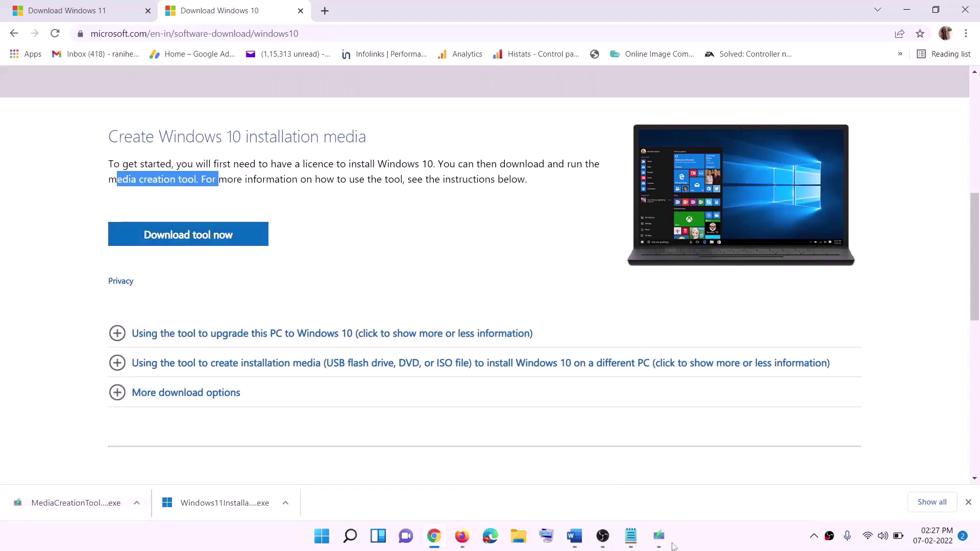
- In Windows 10 Setup, accept the license terms and start the download with "Upgrade this PC now" selected
{"action": "left_click", "coordinate": [658, 536]}
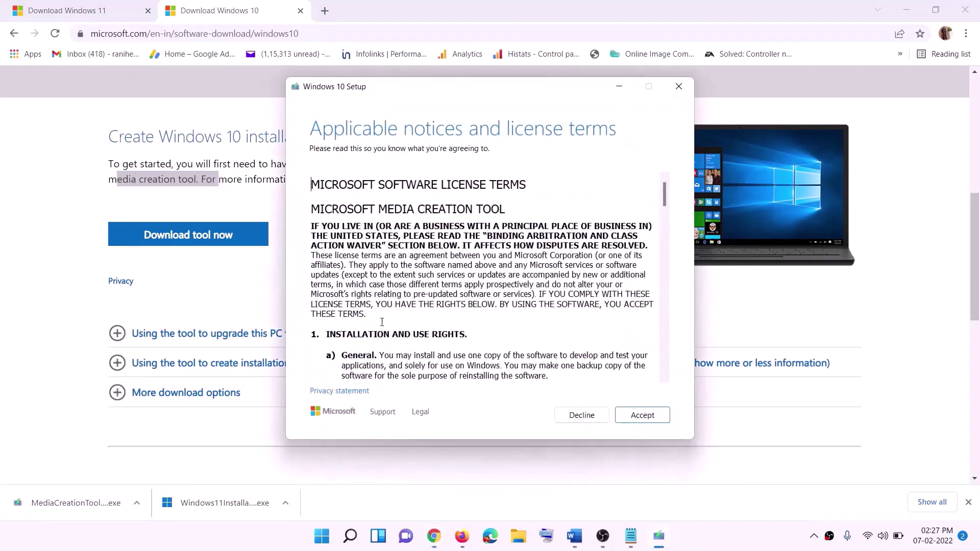
{"action": "left_click", "coordinate": [639, 418]}
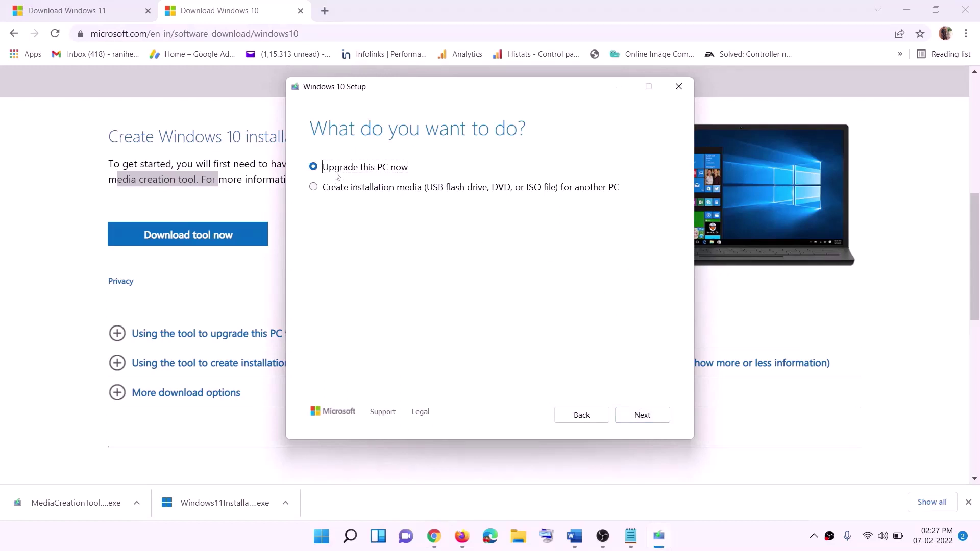
{"action": "left_click", "coordinate": [642, 416]}
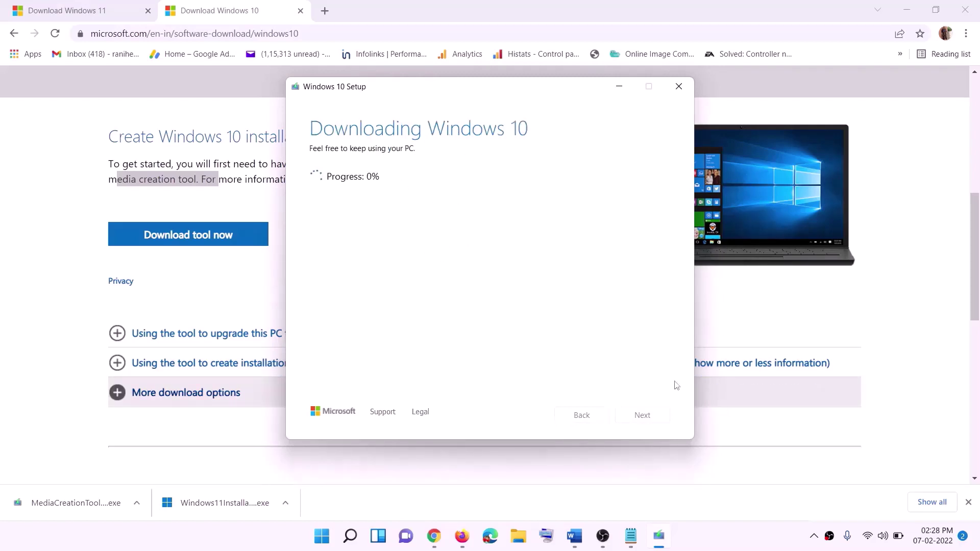
- Switch to the Word document, maximize it, and examine the Windows 10 Setup "Ready to install" picture and its options
{"action": "left_click", "coordinate": [723, 546]}
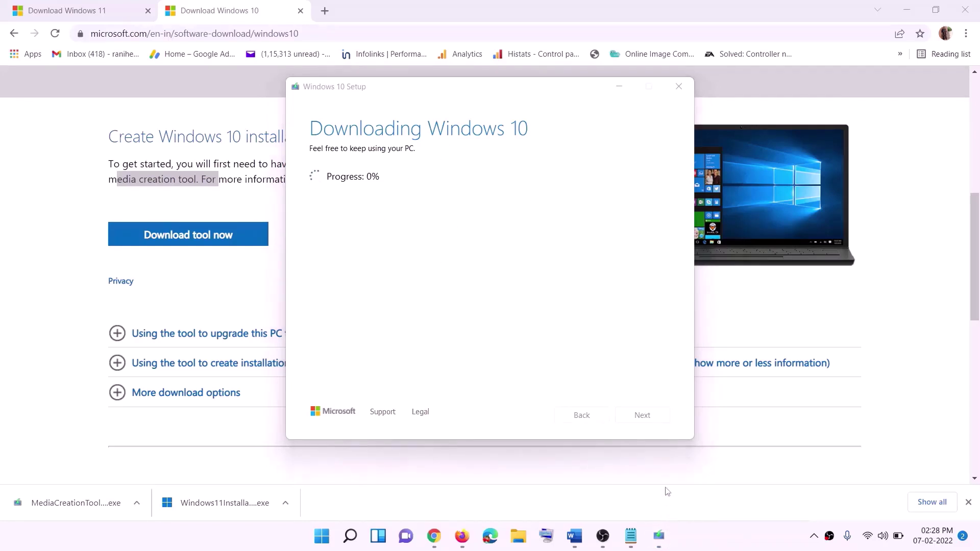
{"action": "left_click", "coordinate": [580, 545]}
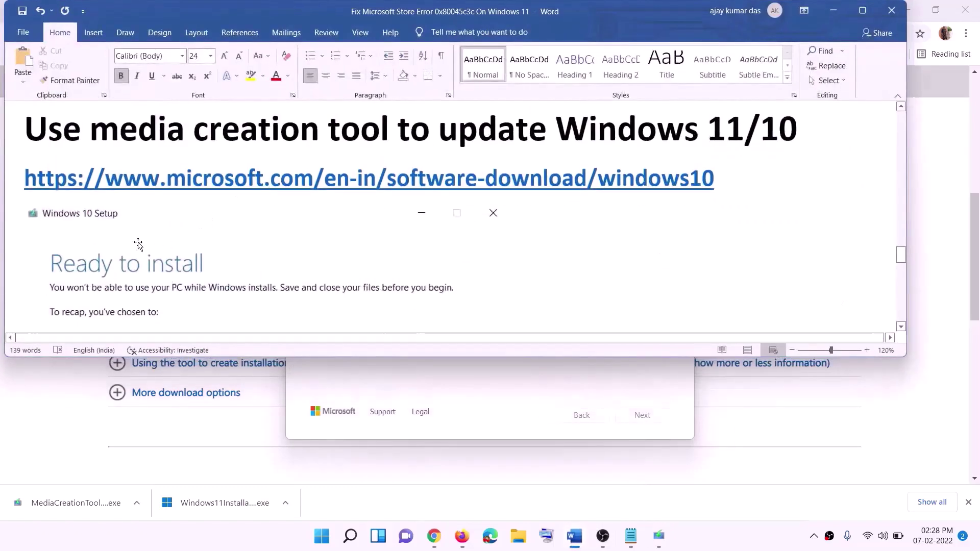
{"action": "scroll", "coordinate": [106, 248], "scroll_direction": "down", "scroll_amount": 1}
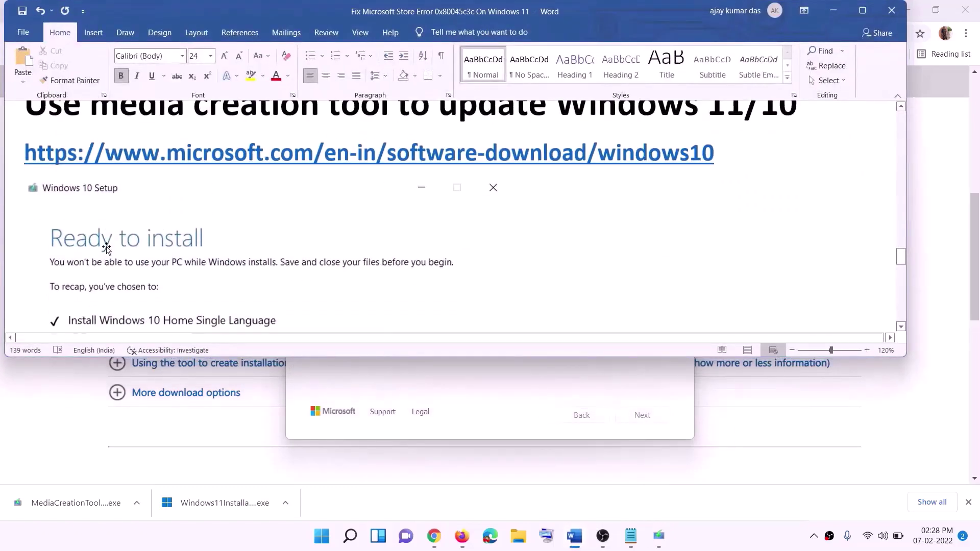
{"action": "left_click", "coordinate": [862, 10]}
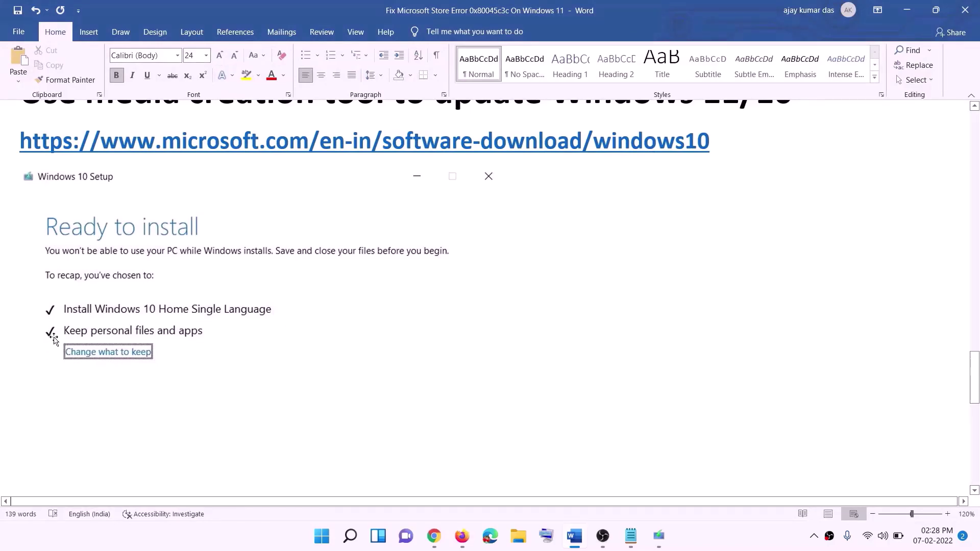
{"action": "scroll", "coordinate": [504, 355], "scroll_direction": "down", "scroll_amount": 2}
{"action": "scroll", "coordinate": [503, 356], "scroll_direction": "down", "scroll_amount": 1}
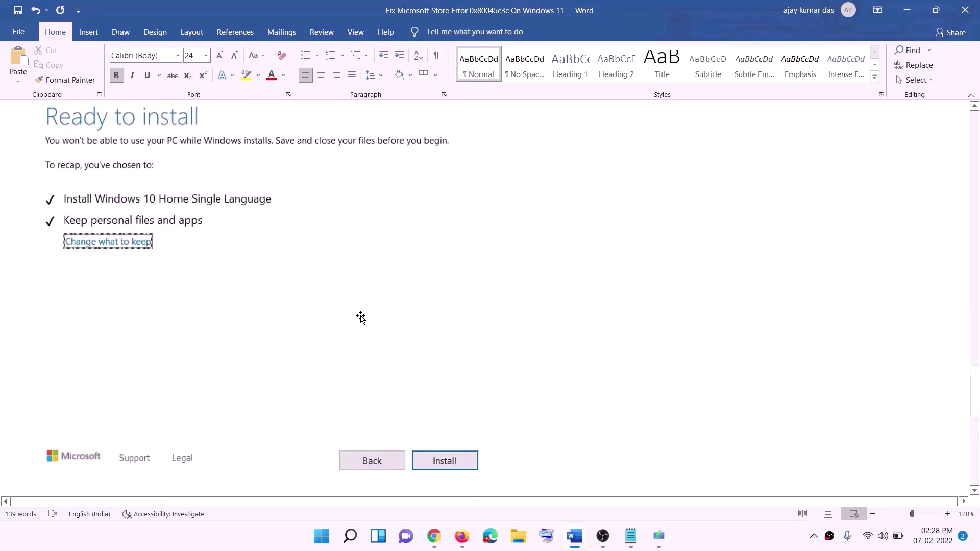
- Switch to Chrome and download the media creation tool from the Create Windows 11 Installation Media section
{"action": "scroll", "coordinate": [401, 316], "scroll_direction": "up", "scroll_amount": 1}
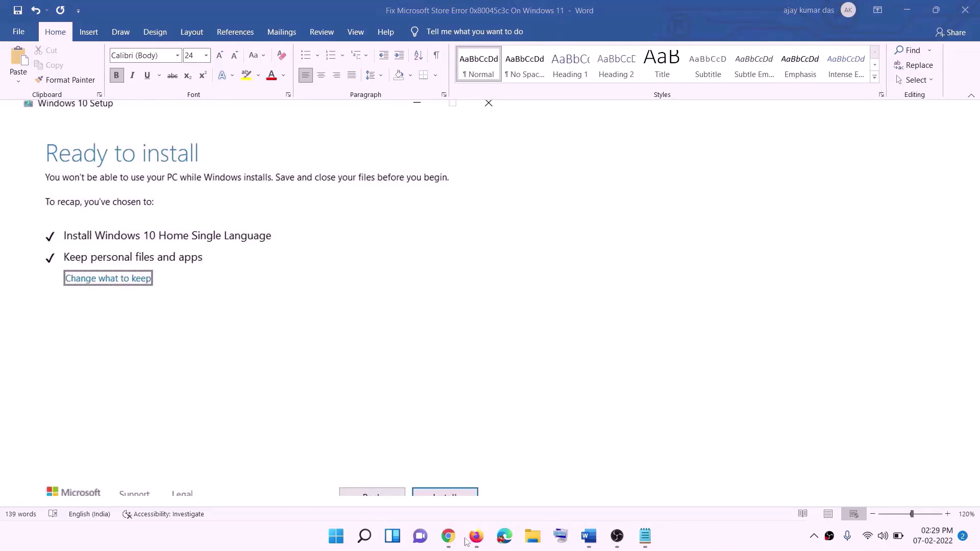
{"action": "left_click", "coordinate": [450, 537]}
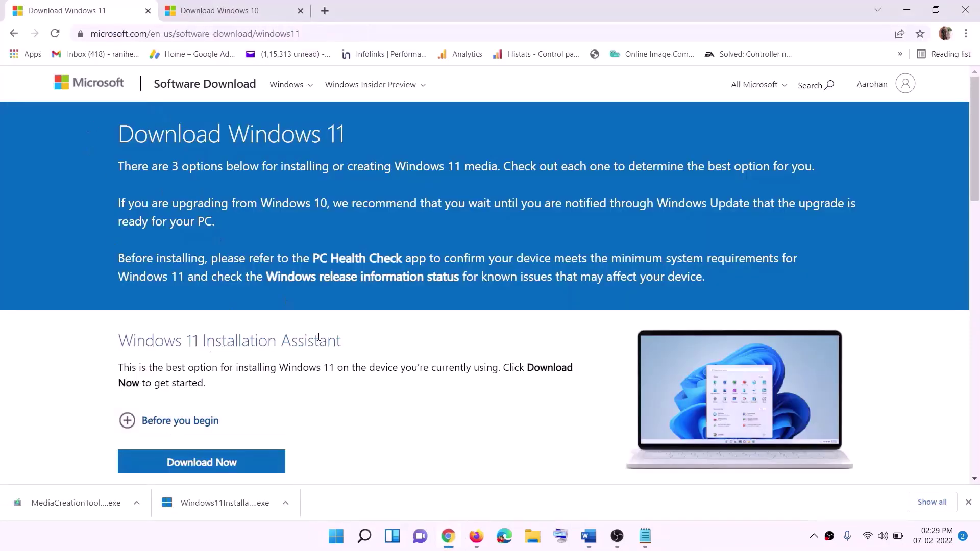
{"action": "scroll", "coordinate": [318, 337], "scroll_direction": "down", "scroll_amount": 5}
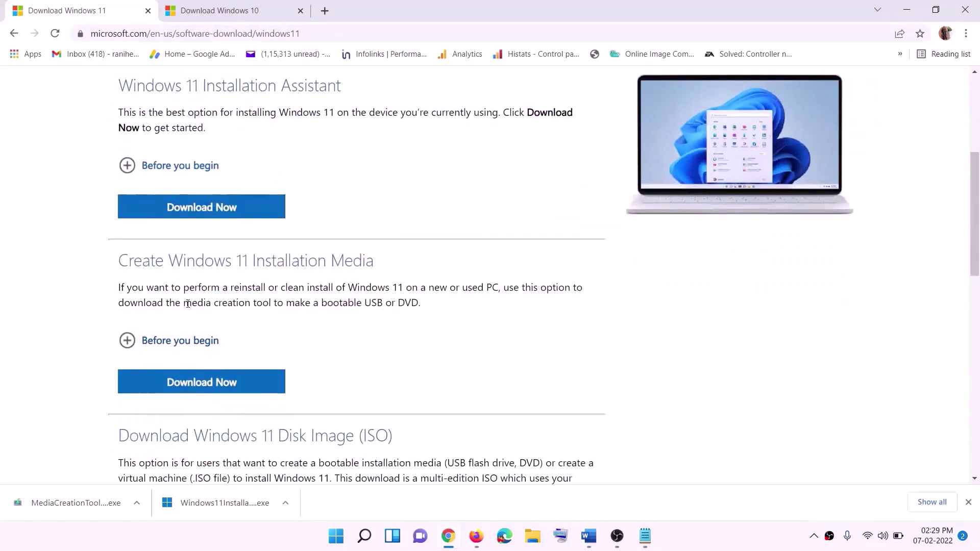
{"action": "left_click_drag", "start_coordinate": [184, 304], "coordinate": [284, 304]}
{"action": "left_click", "coordinate": [194, 388]}
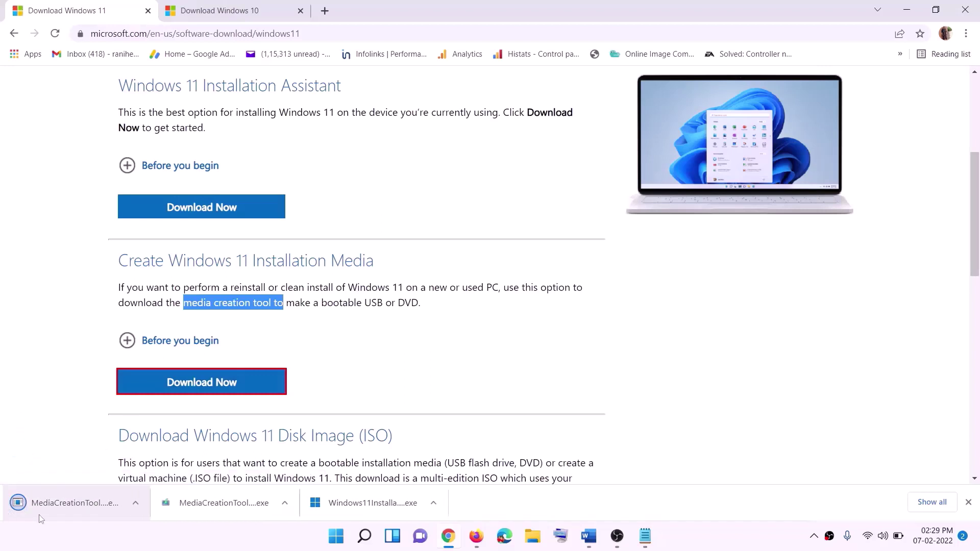
- Run the downloaded media creation tool, accept its license terms and keep the recommended language and edition for this PC
{"action": "left_click", "coordinate": [71, 502]}
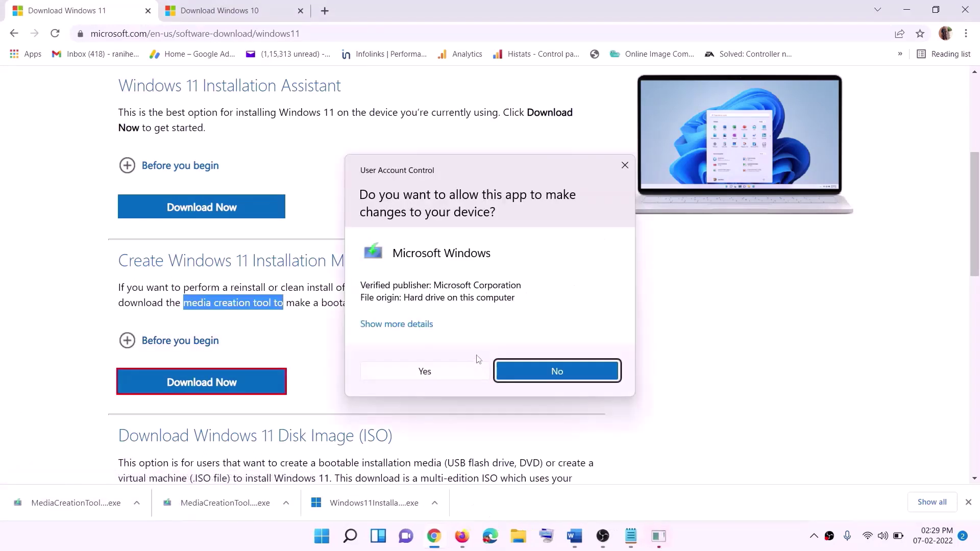
{"action": "left_click", "coordinate": [433, 378]}
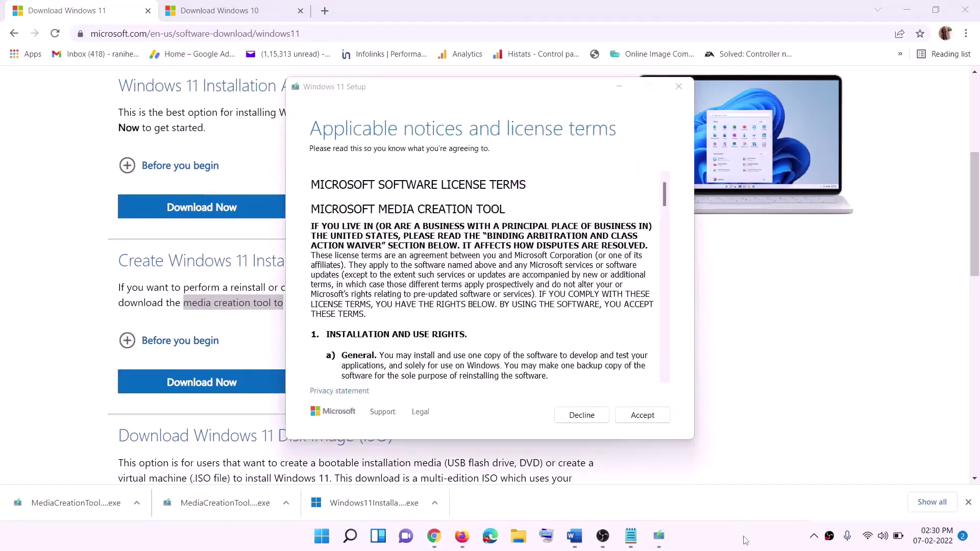
{"action": "left_click", "coordinate": [641, 414]}
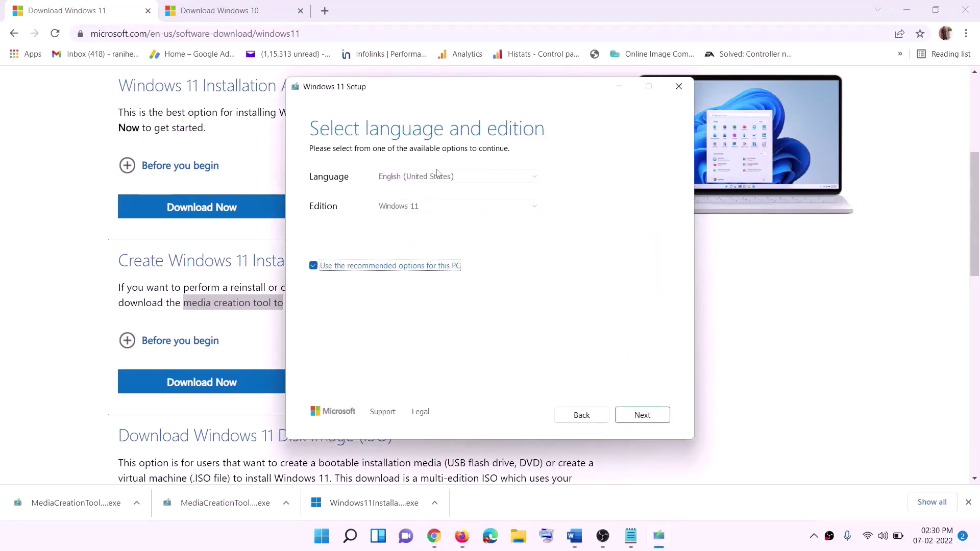
{"action": "left_click", "coordinate": [635, 415]}
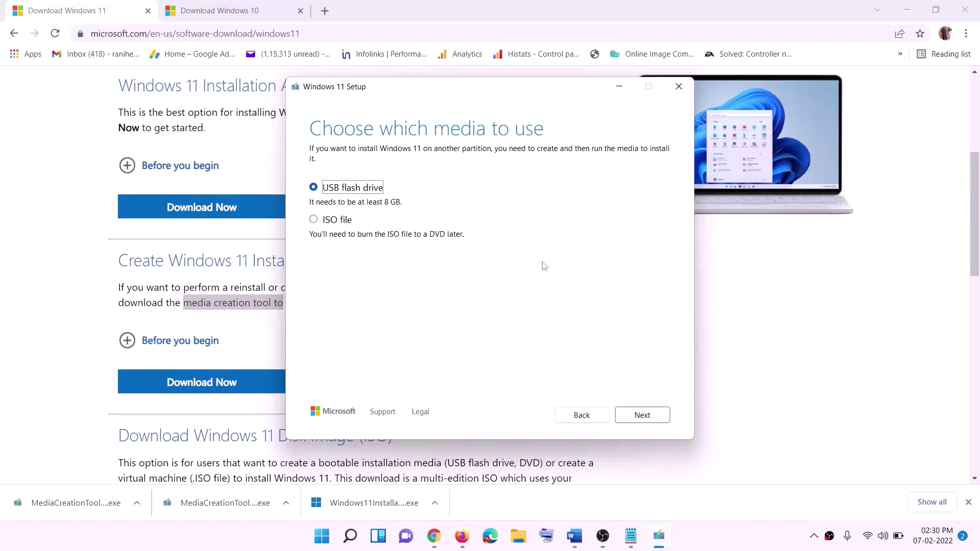
- Choose ISO file as the media and save it to the Desktop as Windows
{"action": "left_click", "coordinate": [330, 224]}
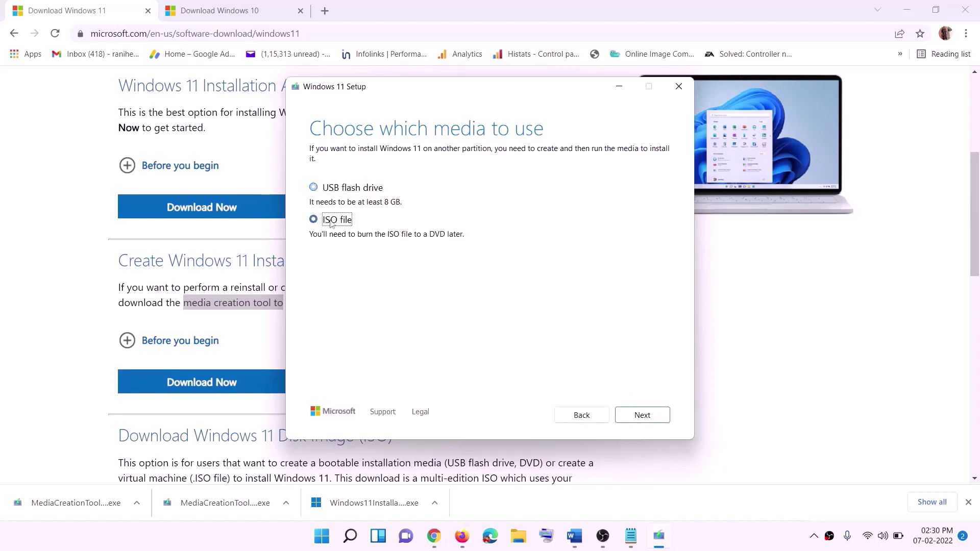
{"action": "left_click", "coordinate": [641, 415]}
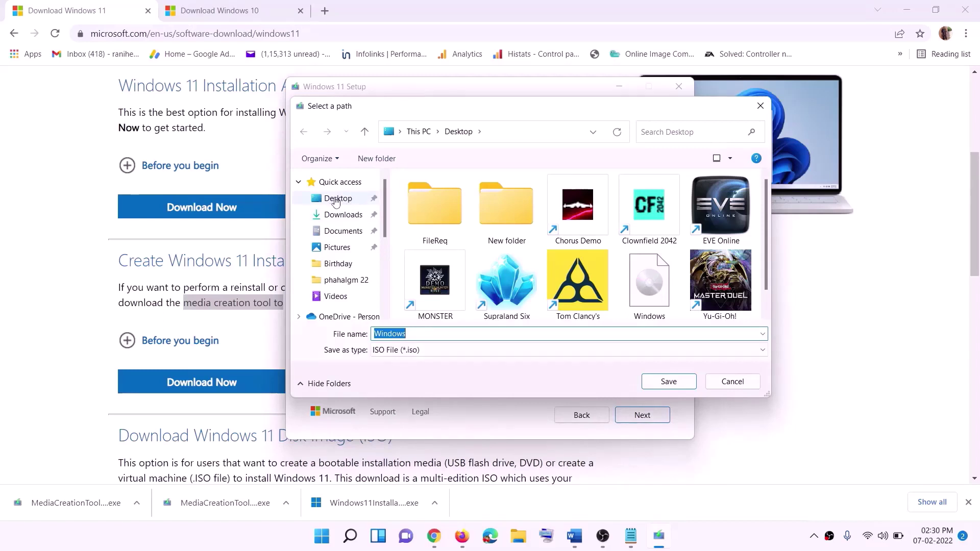
{"action": "left_click", "coordinate": [335, 202]}
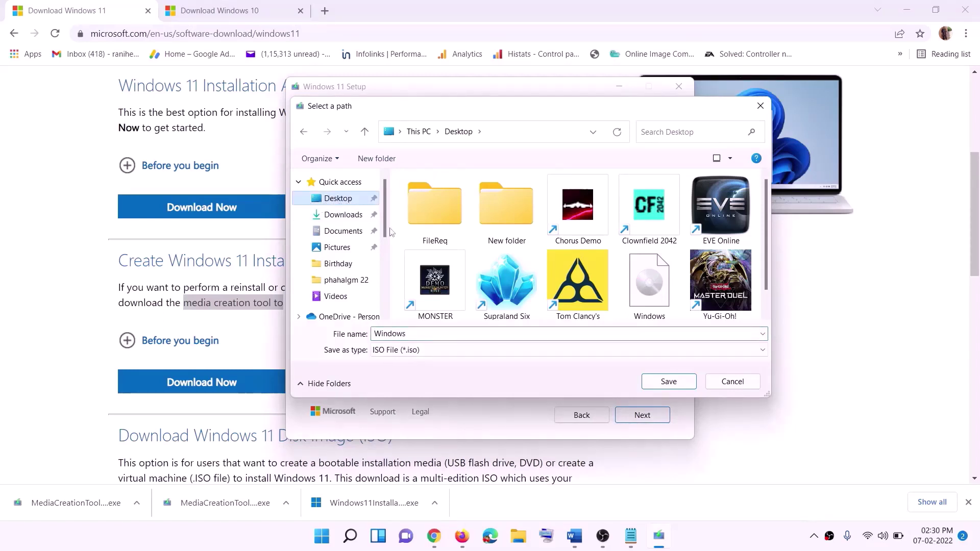
{"action": "left_click", "coordinate": [670, 383]}
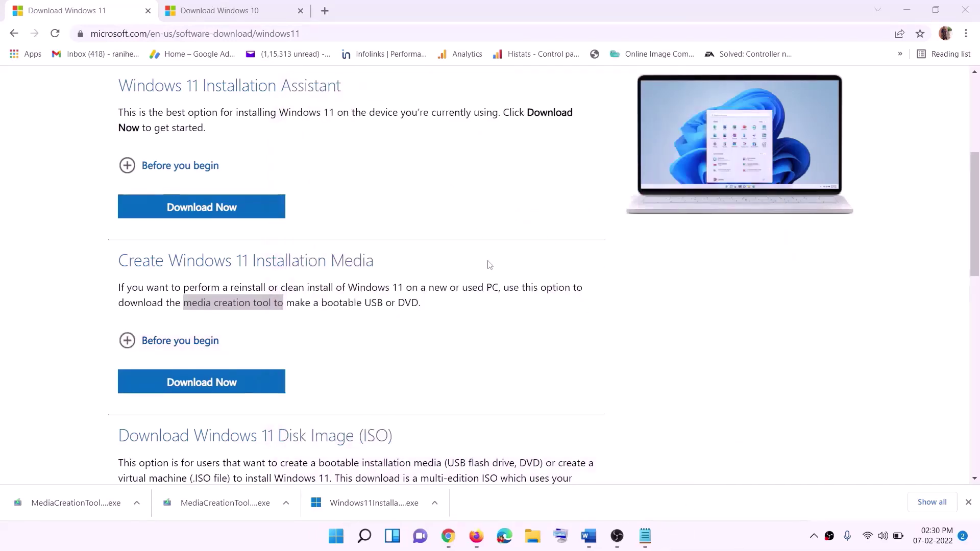
- Show the desktop, move the Windows ISO file just above the Firefox shortcut and mount it
{"action": "key", "text": "super+d"}
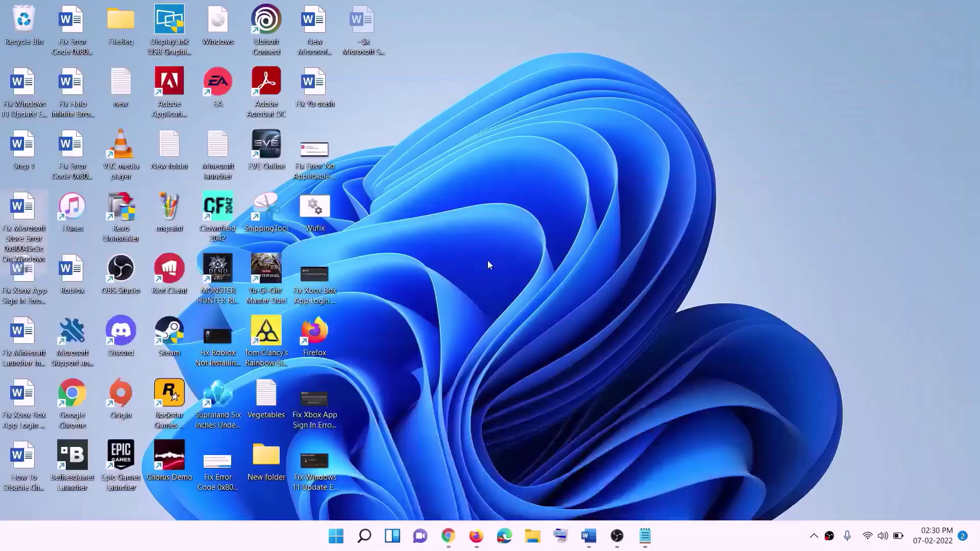
{"action": "left_click_drag", "start_coordinate": [224, 27], "coordinate": [392, 288]}
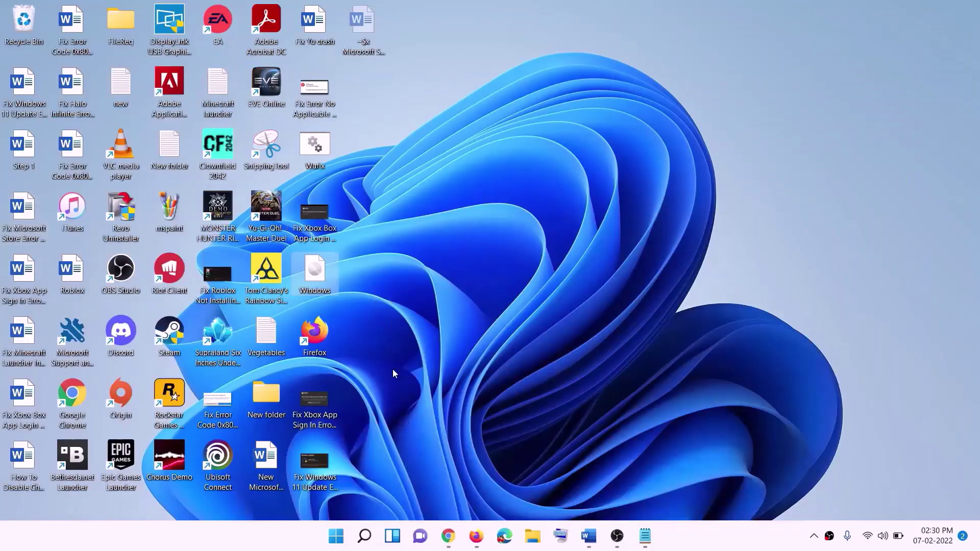
{"action": "double_click", "coordinate": [325, 269]}
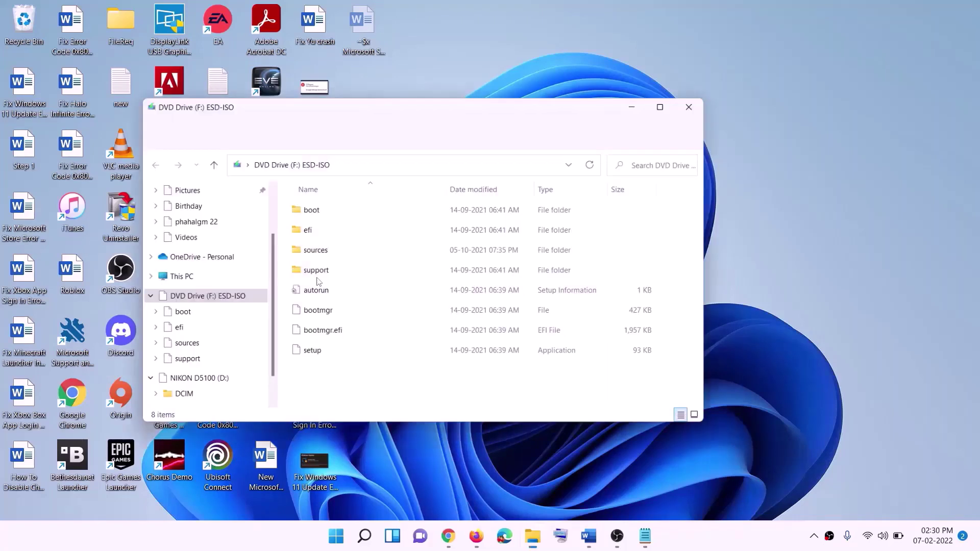
- Run setup from the mounted ESD-ISO drive and proceed past the Install Windows 11 page
{"action": "left_click", "coordinate": [310, 358]}
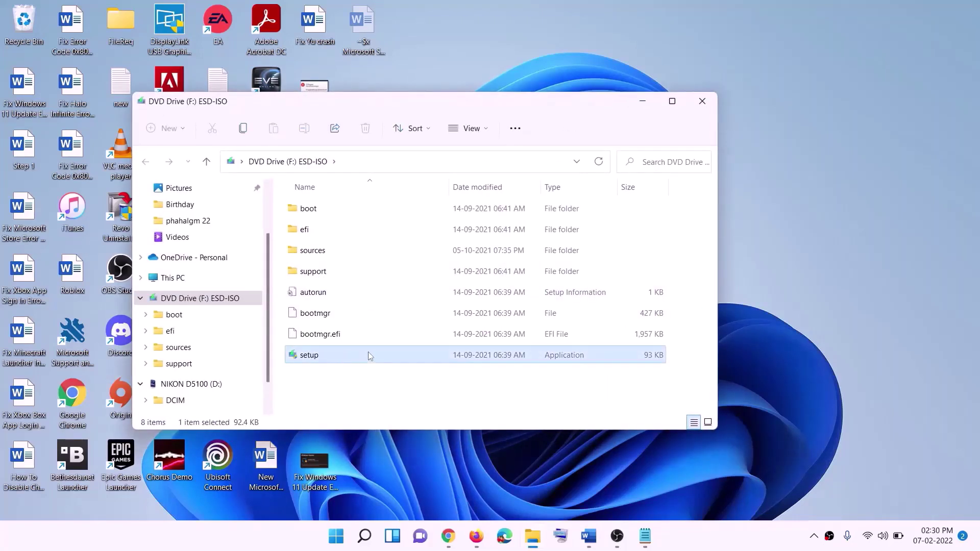
{"action": "double_click", "coordinate": [335, 356]}
{"action": "left_click", "coordinate": [393, 400]}
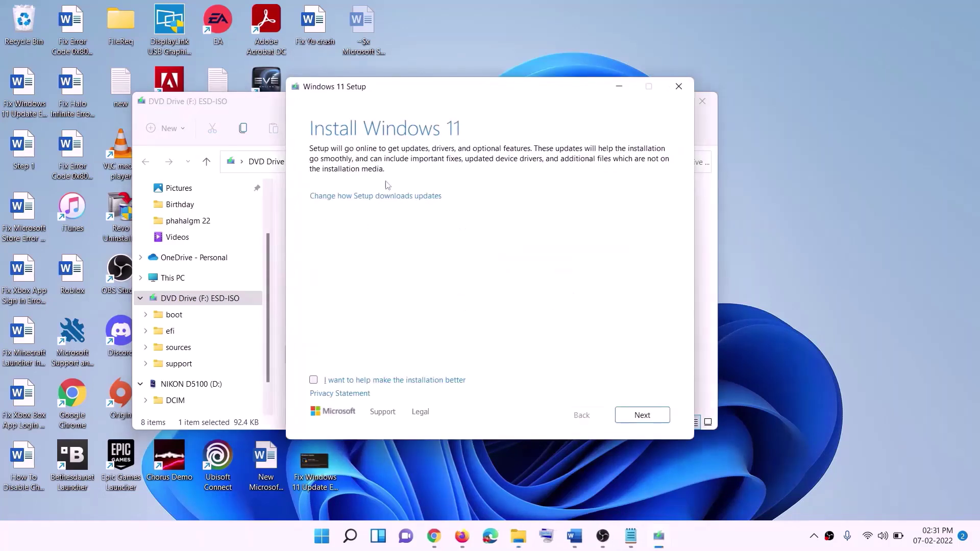
{"action": "left_click", "coordinate": [646, 415]}
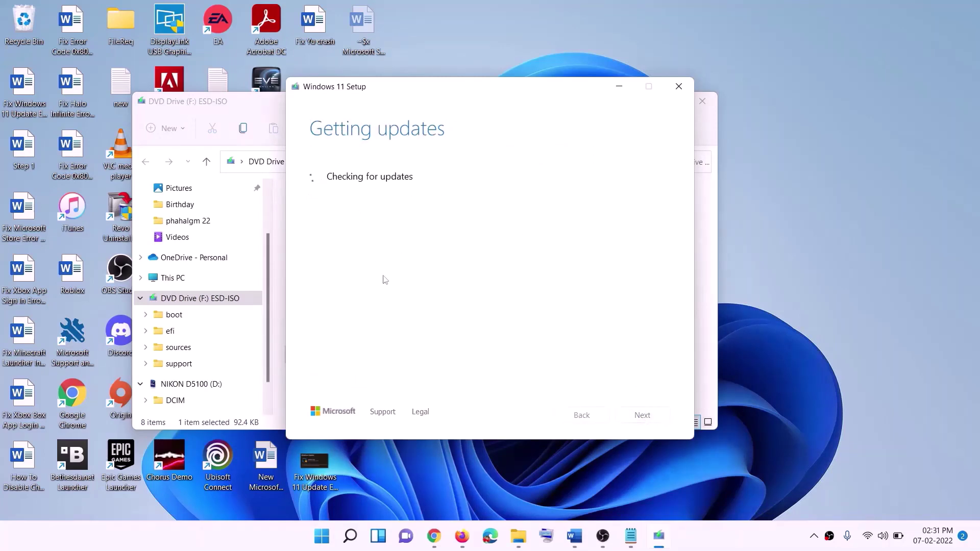
- Switch to the Word document and examine the Windows 11 Setup "Ready to install" picture and its options
{"action": "key", "text": "alt+Tab"}
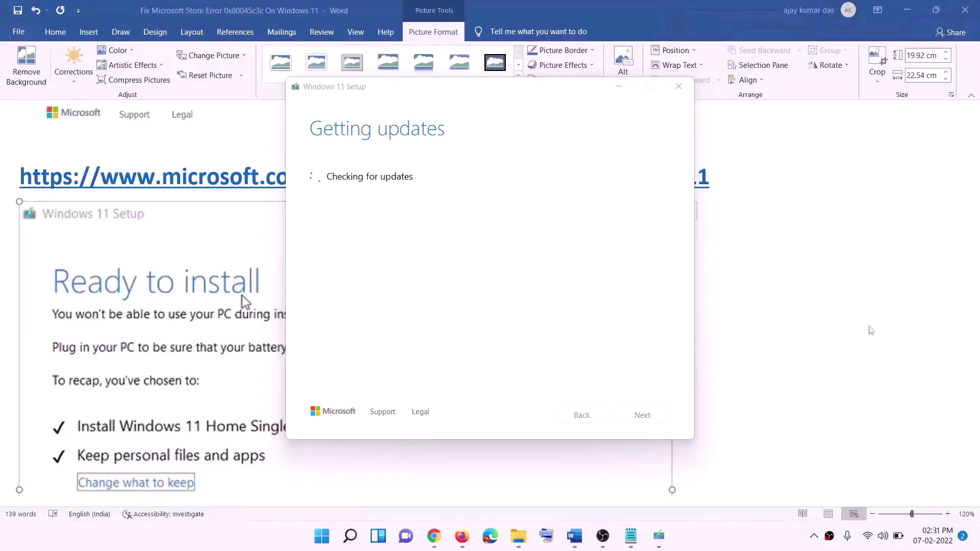
{"action": "left_click", "coordinate": [781, 320]}
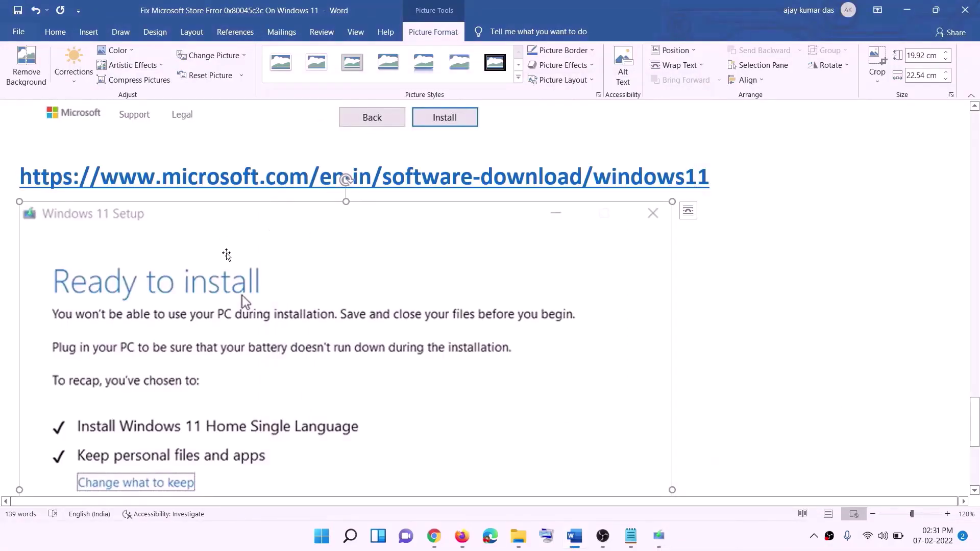
{"action": "scroll", "coordinate": [226, 254], "scroll_direction": "down", "scroll_amount": 3}
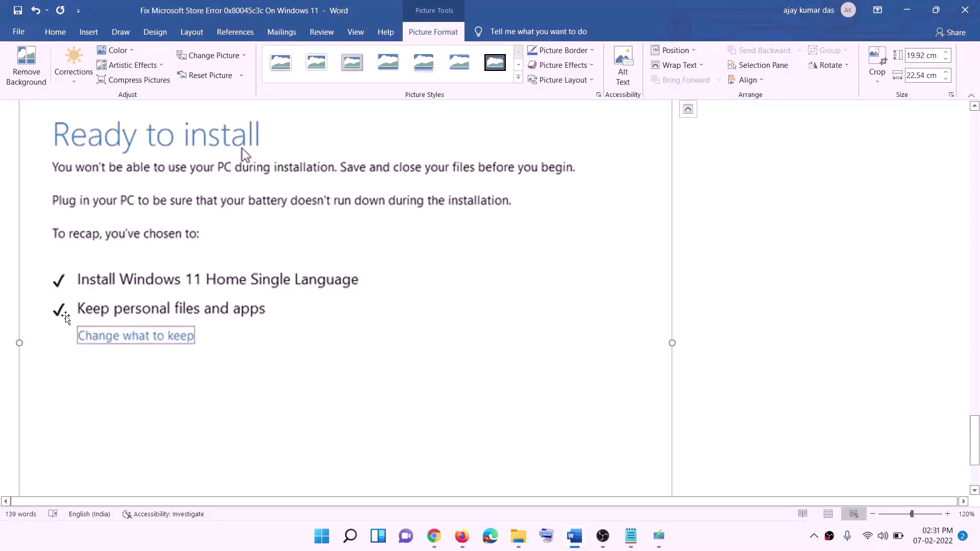
{"action": "scroll", "coordinate": [281, 321], "scroll_direction": "down", "scroll_amount": 2}
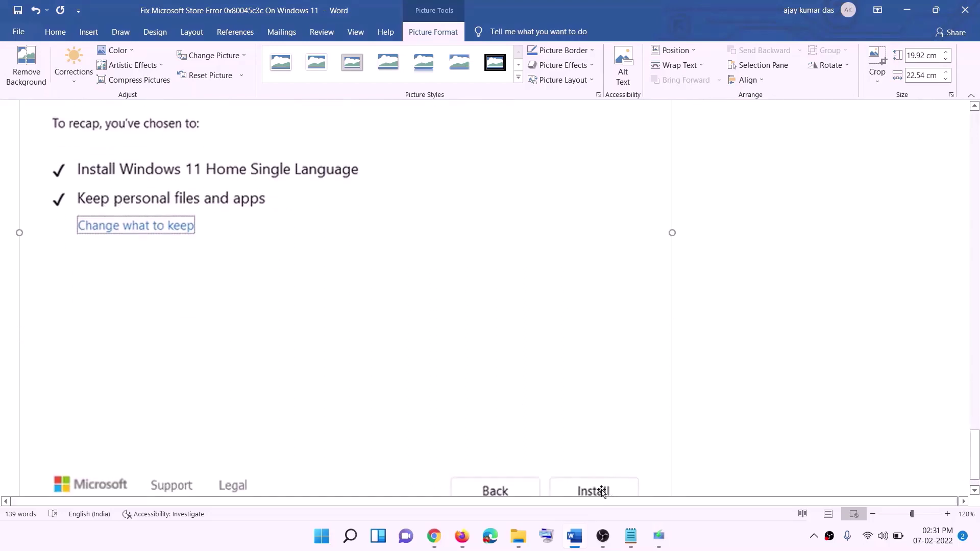
{"action": "scroll", "coordinate": [520, 367], "scroll_direction": "up", "scroll_amount": 5}
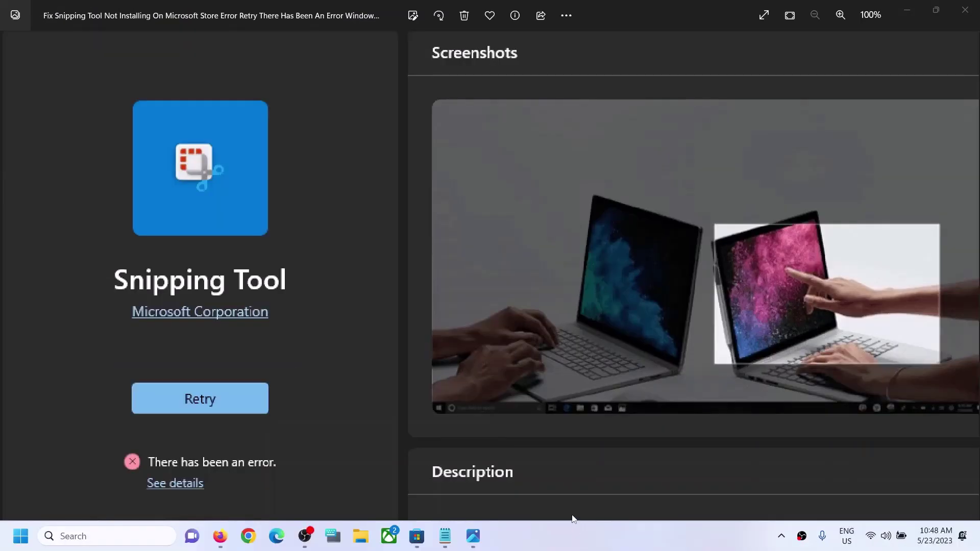
- Switch to Microsoft Store and launch Snipping Tool from its product page
{"action": "left_click", "coordinate": [416, 535]}
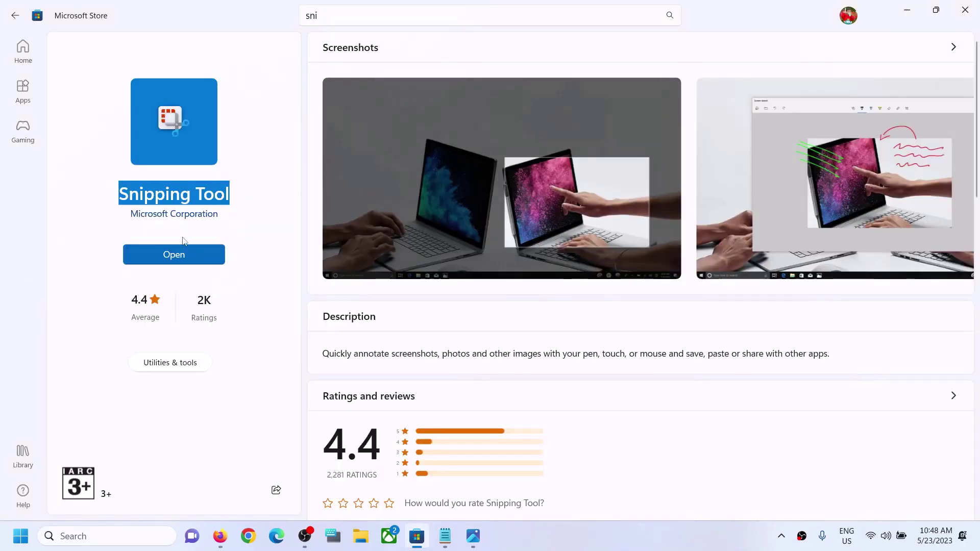
{"action": "left_click", "coordinate": [241, 235]}
{"action": "left_click", "coordinate": [196, 261]}
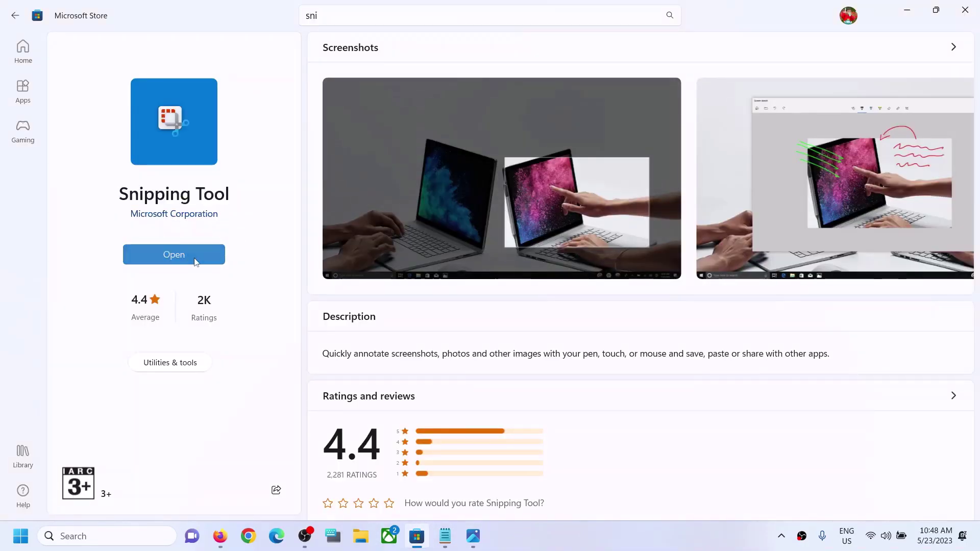